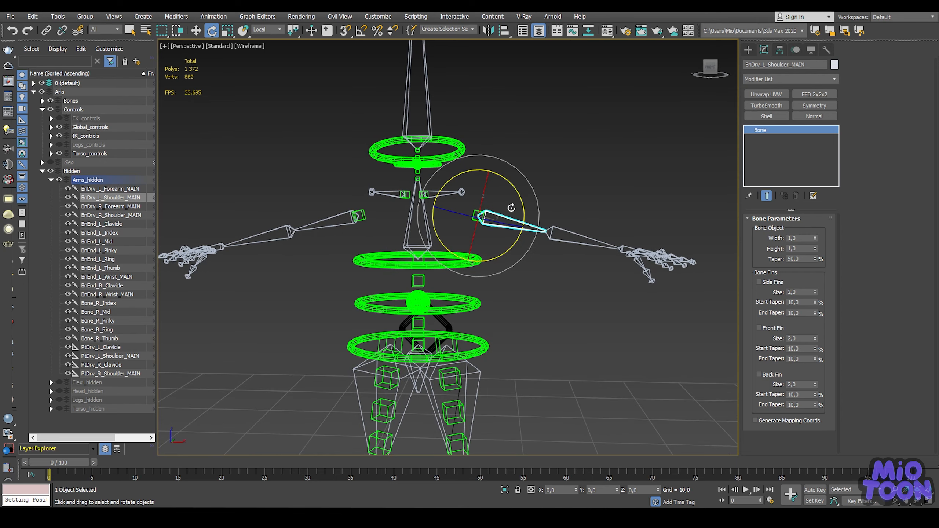
Step: Set the rotation axis order of the left shoulder bone BnDrv_L_Shoulder_MAIN to XZY
{"action": "left_click", "coordinate": [795, 51]}
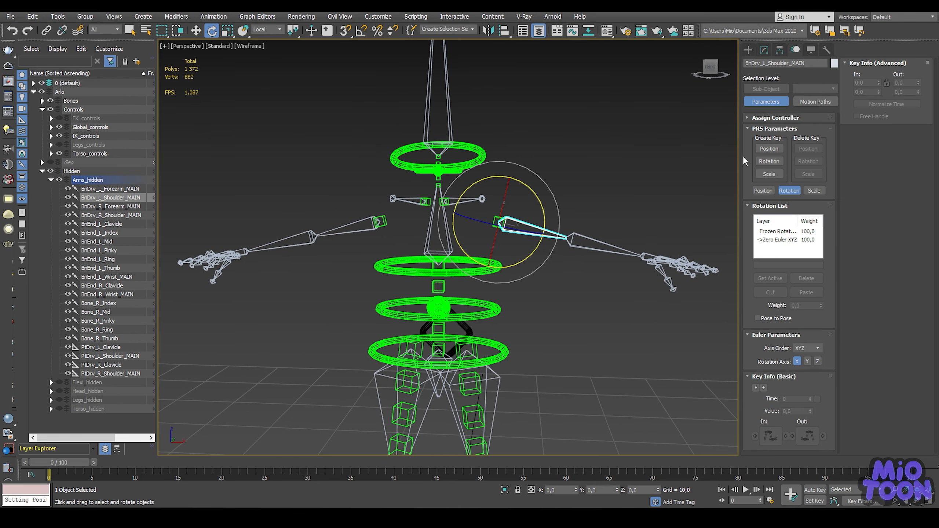
{"action": "left_click", "coordinate": [817, 350]}
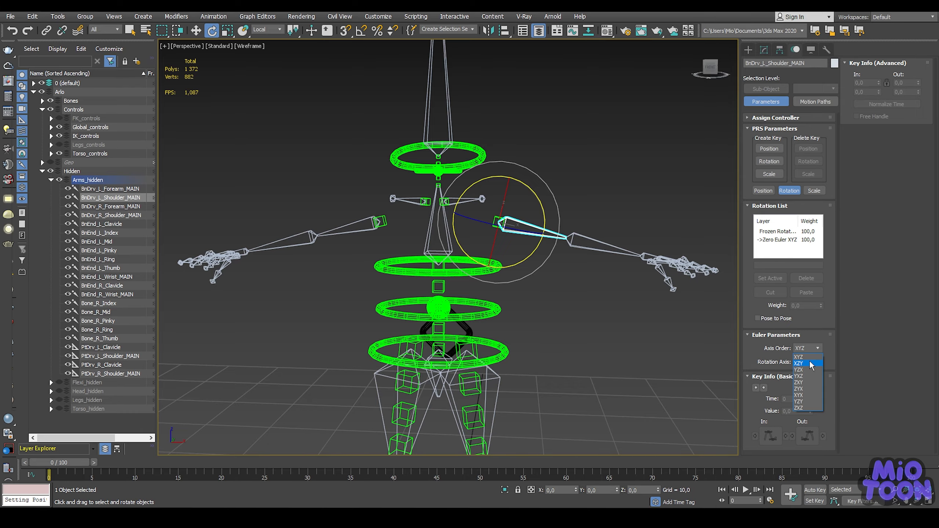
{"action": "left_click", "coordinate": [798, 364]}
{"action": "middle_click_drag", "start_coordinate": [564, 149], "coordinate": [541, 180]}
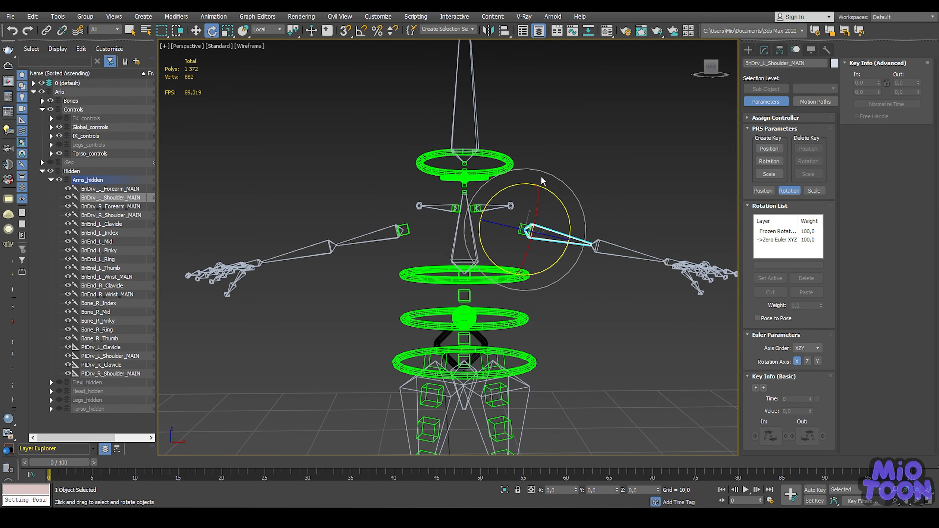
Step: Set the rotation axis order of the right shoulder bone BnDrv_R_Shoulder_MAIN to XZY
{"action": "left_click", "coordinate": [375, 247]}
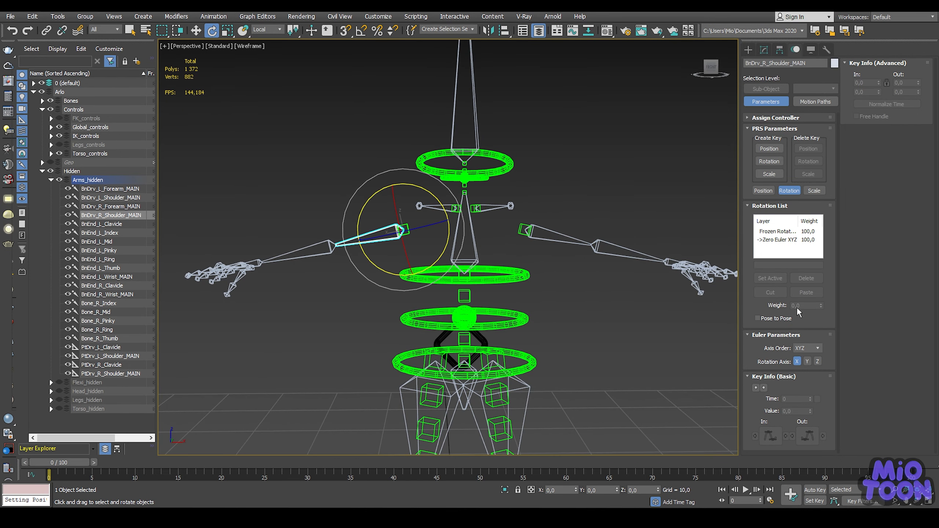
{"action": "left_click", "coordinate": [817, 348]}
{"action": "left_click", "coordinate": [801, 363]}
{"action": "middle_click_drag", "start_coordinate": [543, 175], "coordinate": [562, 177]}
{"action": "scroll", "coordinate": [539, 210], "scroll_direction": "up", "scroll_amount": 4}
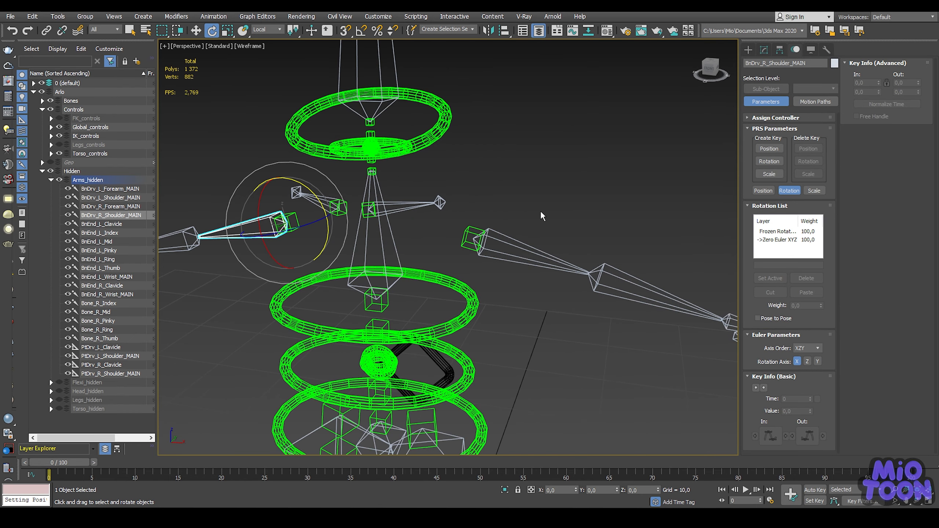
Step: Select the left shoulder bone, collapse the Hidden layer and hide the Controls layer
{"action": "left_click_drag", "start_coordinate": [517, 207], "coordinate": [534, 267]}
{"action": "middle_click_drag", "start_coordinate": [533, 267], "coordinate": [413, 151], "text": "alt"}
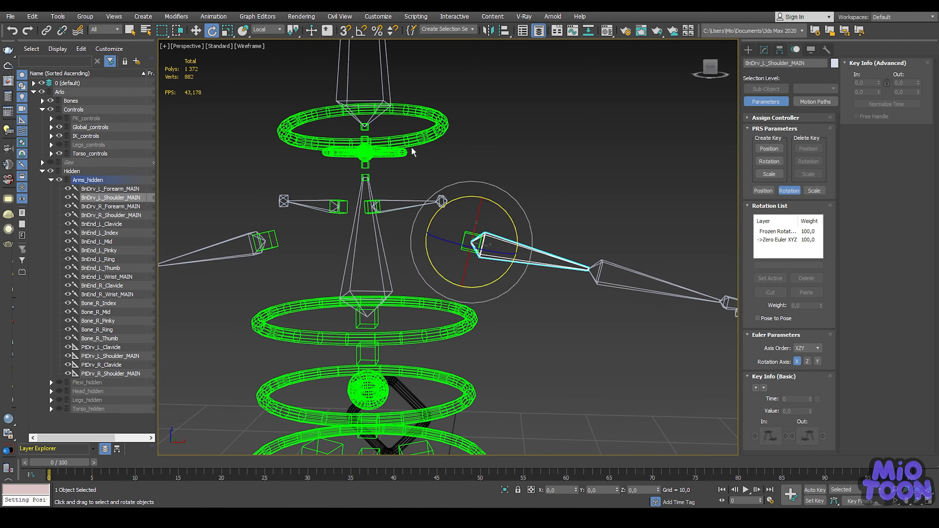
{"action": "left_click", "coordinate": [43, 171]}
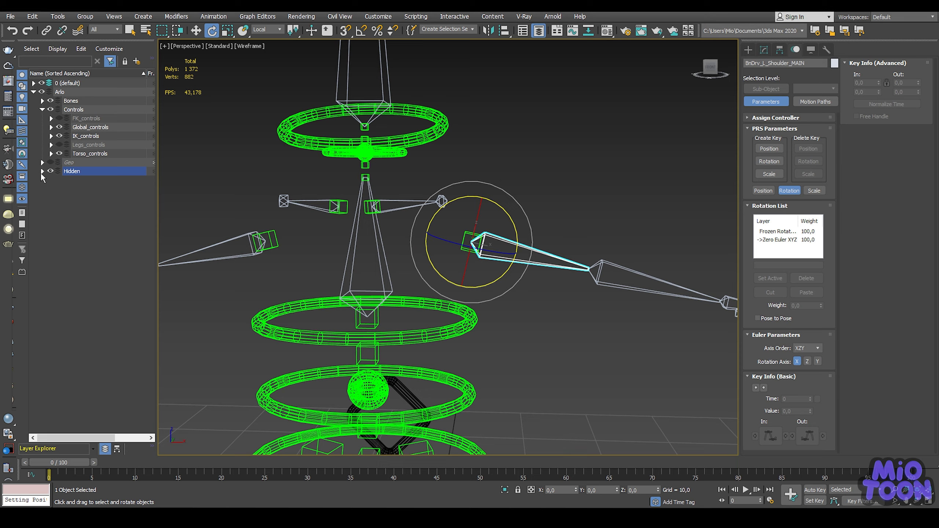
{"action": "left_click", "coordinate": [50, 109]}
Step: Clone the left shoulder bone as a copy named Bone_L_Shoulder_Twist
{"action": "mouse_move", "coordinate": [480, 192]}
{"action": "middle_mouse_down", "text": "alt"}
{"action": "mouse_move", "coordinate": [455, 138]}
{"action": "mouse_move", "coordinate": [502, 139]}
{"action": "mouse_move", "coordinate": [493, 156]}
{"action": "middle_mouse_up", "text": "alt"}
{"action": "key", "text": "ctrl+v"}
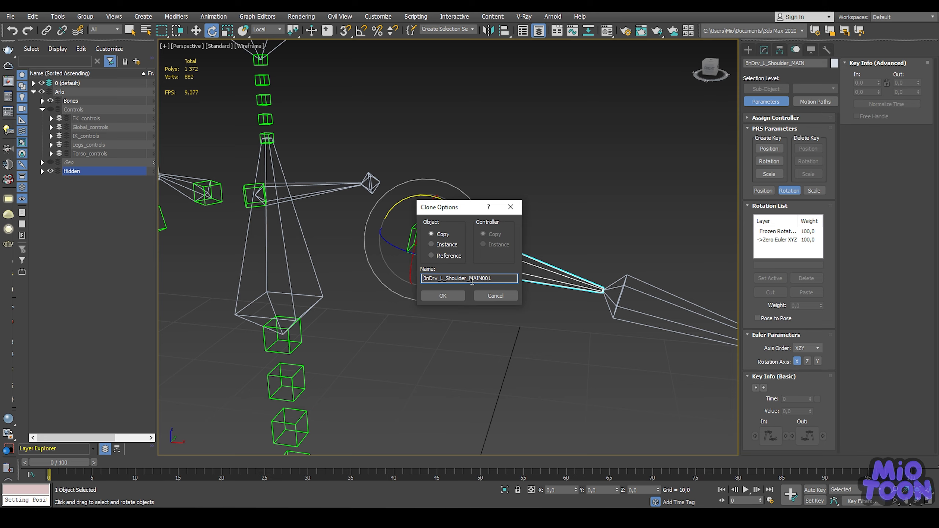
{"action": "mouse_move", "coordinate": [469, 279]}
{"action": "left_mouse_down"}
{"action": "mouse_move", "coordinate": [493, 279]}
{"action": "mouse_move", "coordinate": [398, 277]}
{"action": "left_mouse_up"}
{"action": "type", "text": "Bone"}
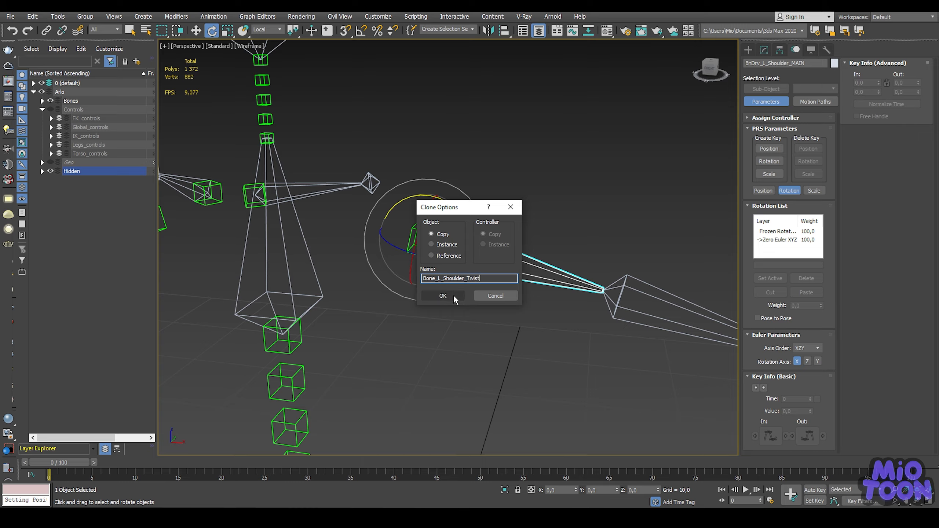
{"action": "left_click", "coordinate": [443, 296]}
Step: Open Bone Tools for the new shoulder twist bone
{"action": "mouse_move", "coordinate": [539, 182]}
{"action": "middle_mouse_down"}
{"action": "mouse_move", "coordinate": [547, 169]}
{"action": "mouse_move", "coordinate": [553, 188]}
{"action": "middle_mouse_up"}
{"action": "right_click", "coordinate": [518, 173]}
{"action": "left_click", "coordinate": [557, 251]}
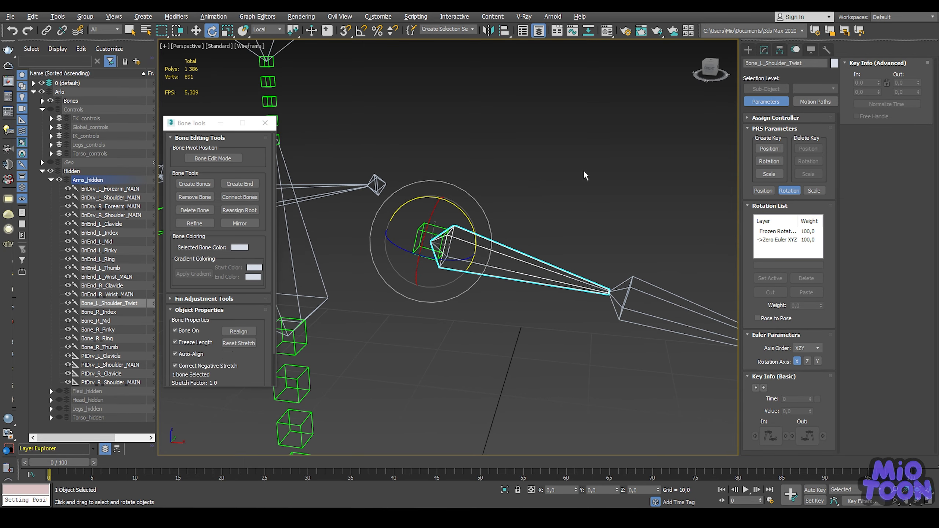
Step: Set the shoulder twist bone's width and height to 4
{"action": "left_click", "coordinate": [763, 50]}
{"action": "middle_click_drag", "start_coordinate": [617, 199], "coordinate": [600, 198]}
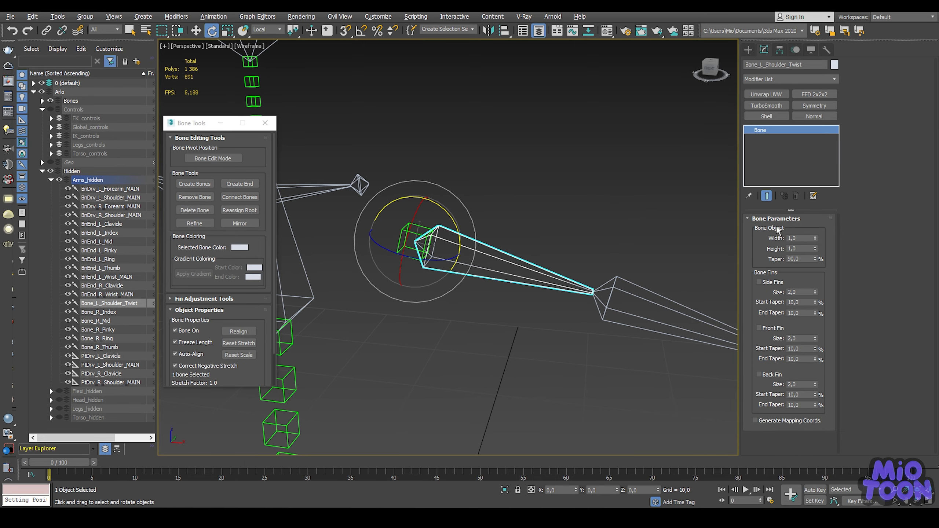
{"action": "left_click_drag", "start_coordinate": [800, 238], "coordinate": [771, 240]}
{"action": "type", "text": "4"}
{"action": "key", "text": "Tab"}
{"action": "type", "text": "4"}
{"action": "key", "text": "Return"}
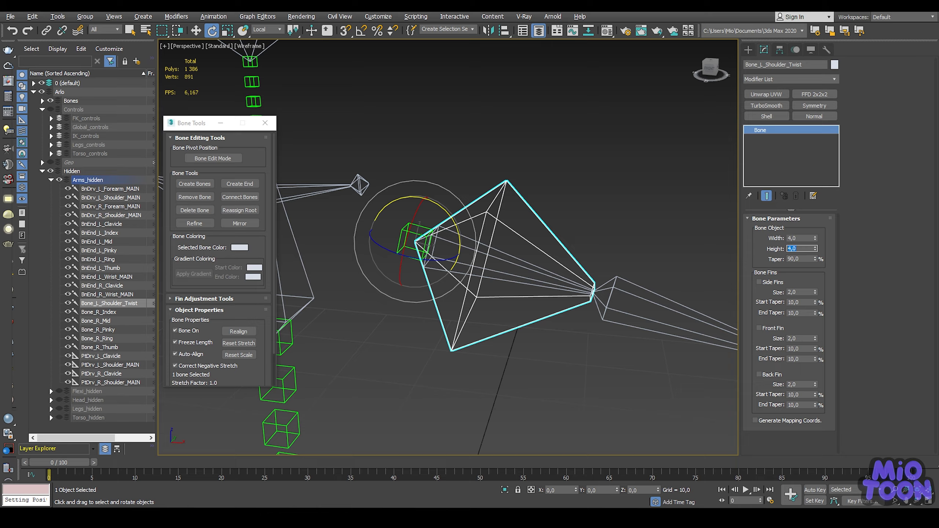
Step: Show the Geo layer with default shading and set the shoulder twist bone's width and height to 3
{"action": "left_click", "coordinate": [50, 162]}
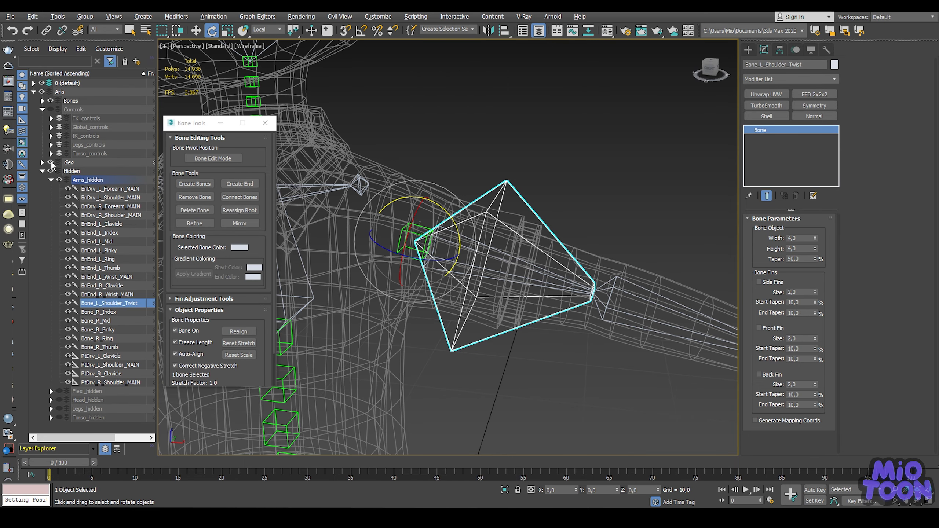
{"action": "mouse_move", "coordinate": [548, 199]}
{"action": "middle_mouse_down", "text": "alt"}
{"action": "mouse_move", "coordinate": [552, 187]}
{"action": "mouse_move", "coordinate": [485, 221]}
{"action": "mouse_move", "coordinate": [515, 217]}
{"action": "middle_mouse_up", "text": "alt"}
{"action": "key", "text": "F3"}
{"action": "scroll", "coordinate": [514, 218], "scroll_direction": "up", "scroll_amount": 3}
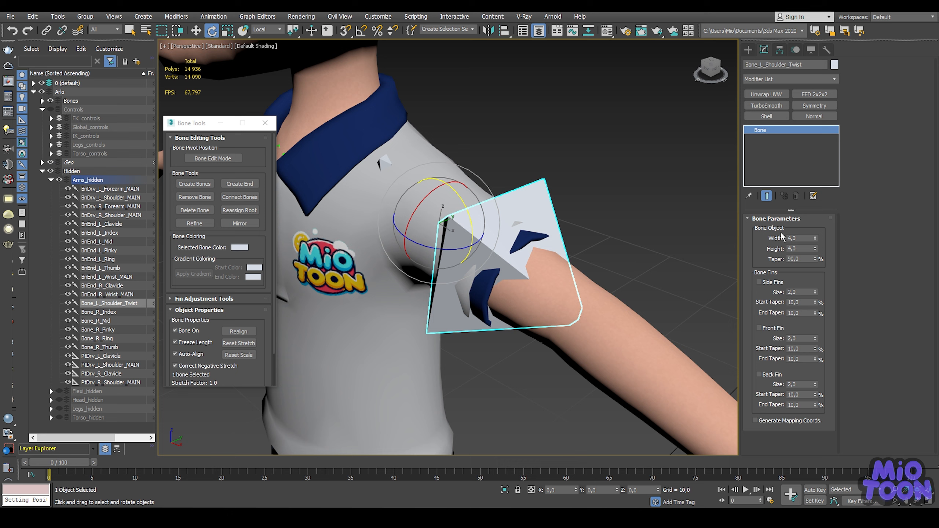
{"action": "left_click", "coordinate": [800, 237]}
{"action": "type", "text": "3"}
{"action": "key", "text": "Tab"}
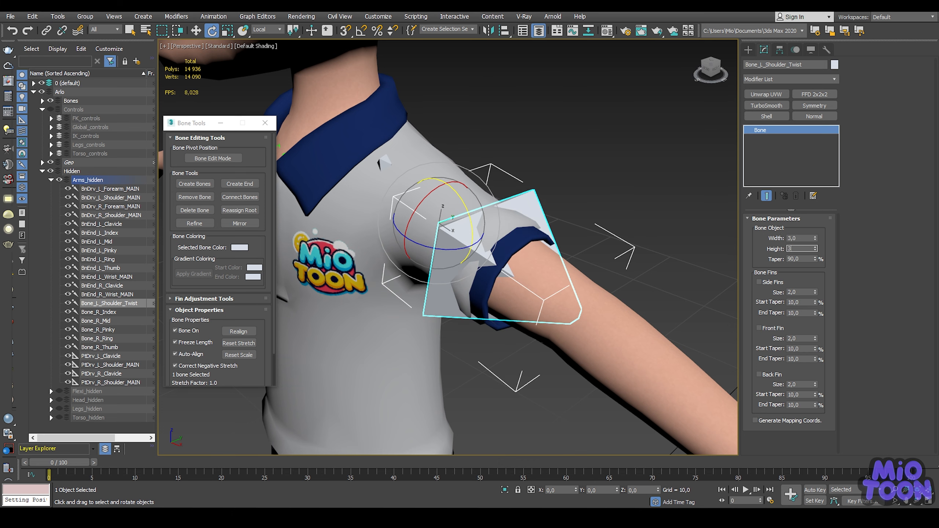
{"action": "type", "text": "3"}
{"action": "key", "text": "Return"}
Step: Switch the viewport back to wireframe, collapse the Hidden layer and hide the Geo layer
{"action": "mouse_move", "coordinate": [544, 168]}
{"action": "middle_mouse_down", "text": "alt"}
{"action": "mouse_move", "coordinate": [566, 176]}
{"action": "mouse_move", "coordinate": [553, 175]}
{"action": "middle_mouse_up", "text": "alt"}
{"action": "key", "text": "F3"}
{"action": "scroll", "coordinate": [480, 239], "scroll_direction": "up", "scroll_amount": 2}
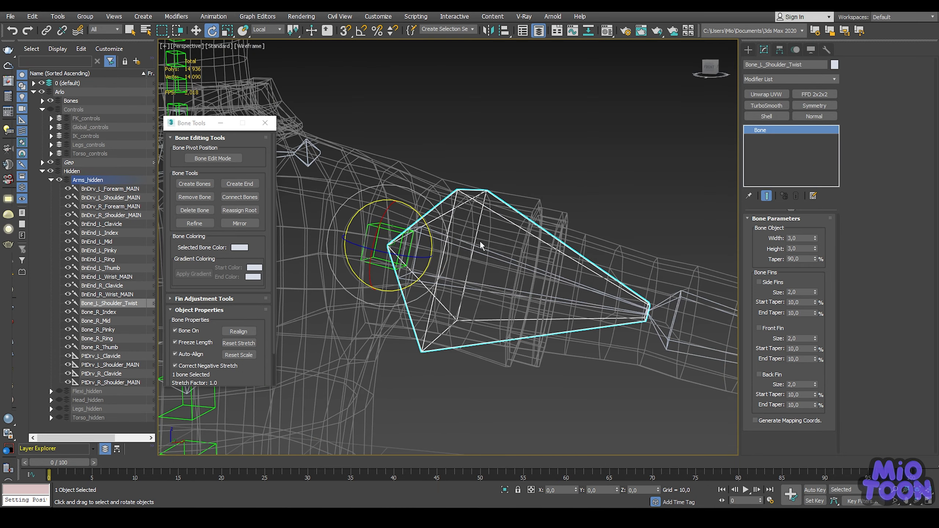
{"action": "left_click", "coordinate": [42, 171]}
{"action": "left_click", "coordinate": [51, 162]}
Step: Create an end bone at the tip of the shoulder twist bone
{"action": "middle_click_drag", "start_coordinate": [536, 235], "coordinate": [429, 180]}
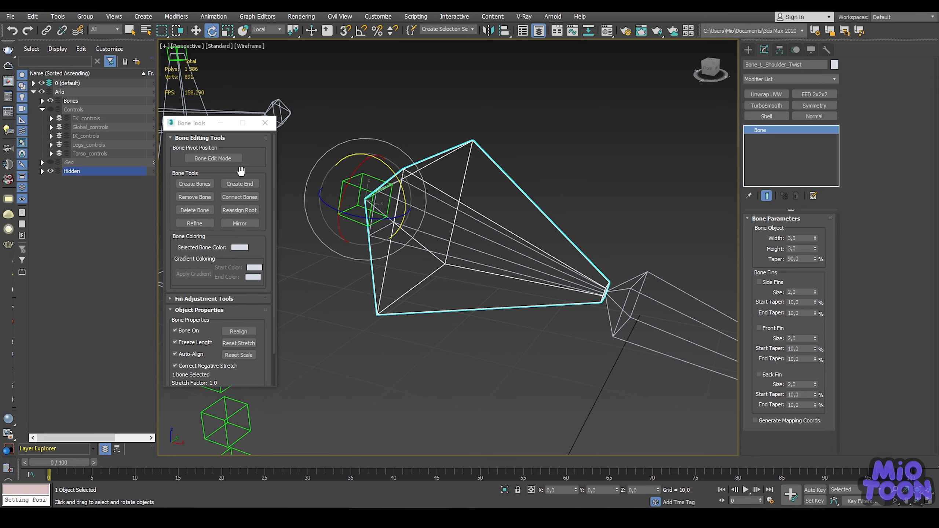
{"action": "left_click", "coordinate": [244, 184]}
{"action": "middle_click_drag", "start_coordinate": [566, 196], "coordinate": [494, 185]}
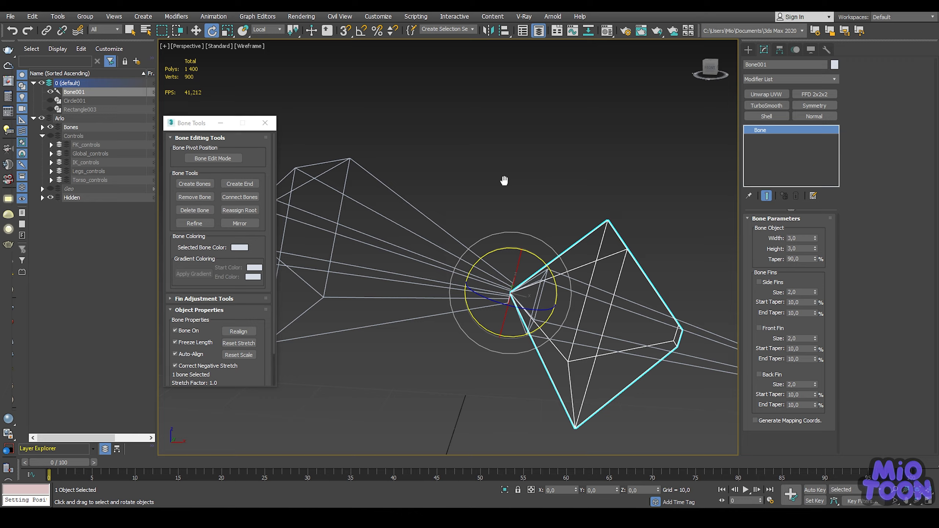
Step: Rename the new end bone BnEnd_L_Shoulder_Twist, reusing the name copied from the twist bone
{"action": "left_click", "coordinate": [432, 191]}
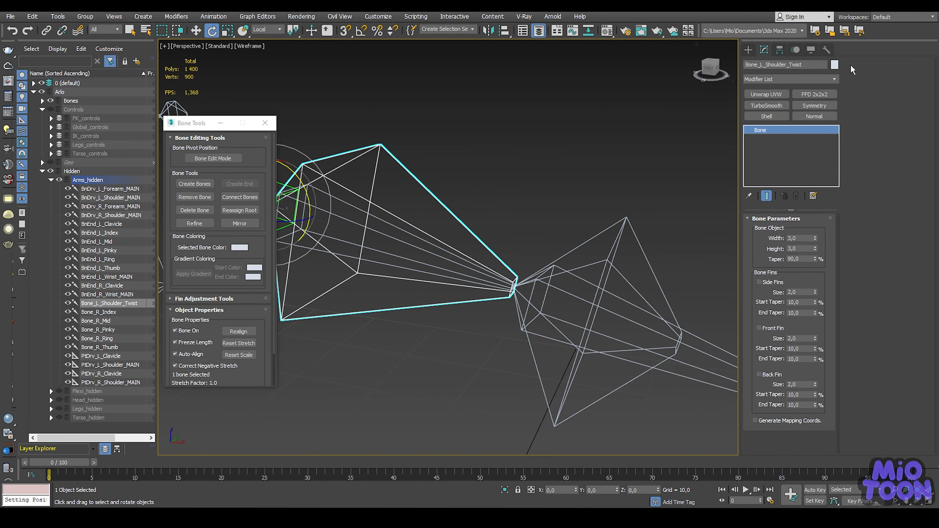
{"action": "left_click", "coordinate": [811, 65]}
{"action": "key", "text": "ctrl+c"}
{"action": "left_click", "coordinate": [620, 208]}
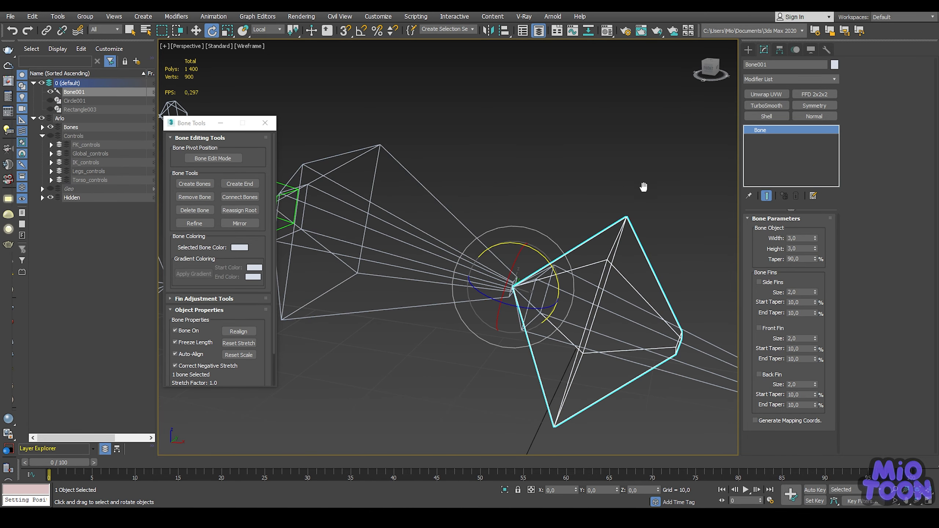
{"action": "double_click", "coordinate": [768, 66]}
{"action": "key", "text": "ctrl+v"}
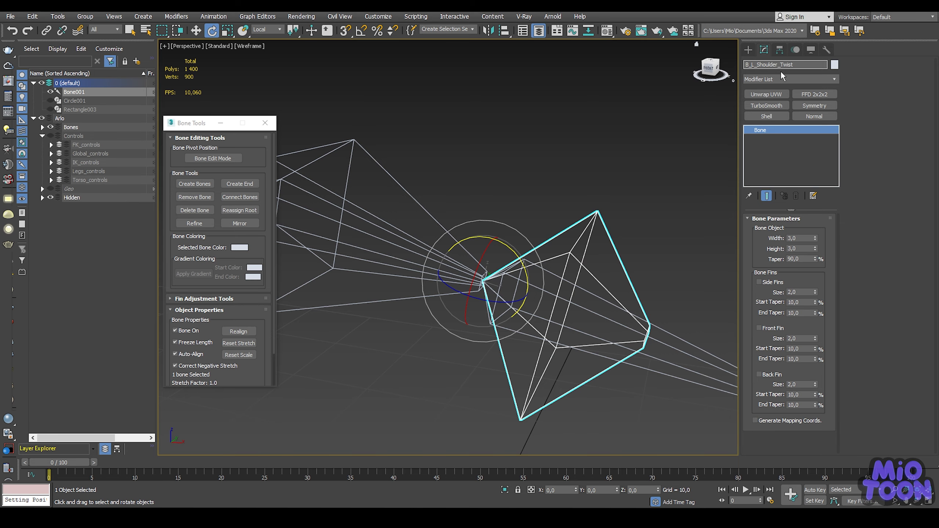
{"action": "type", "text": "nEnd"}
{"action": "key", "text": "Return"}
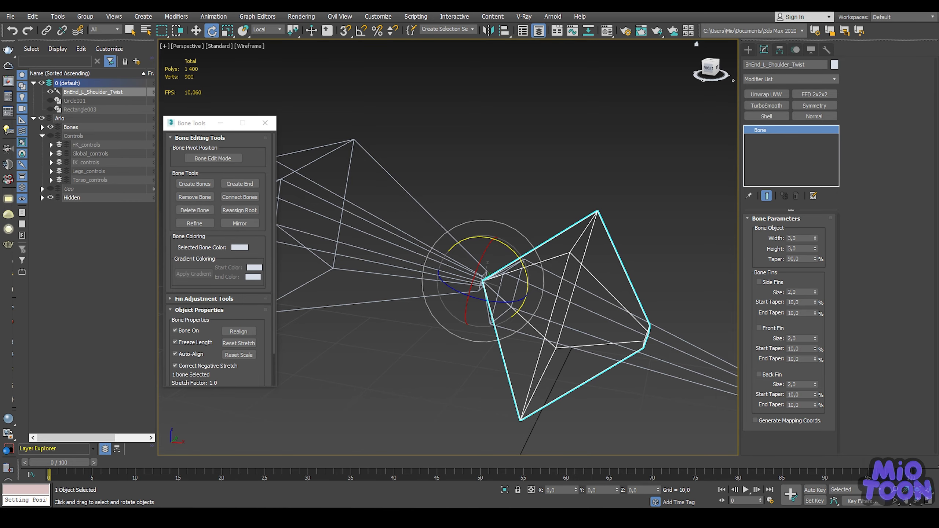
Step: Close Bone Tools and freeze the transforms of the end bone BnEnd_L_Shoulder_Twist
{"action": "left_click", "coordinate": [258, 126]}
{"action": "scroll", "coordinate": [426, 114], "scroll_direction": "down", "scroll_amount": 5}
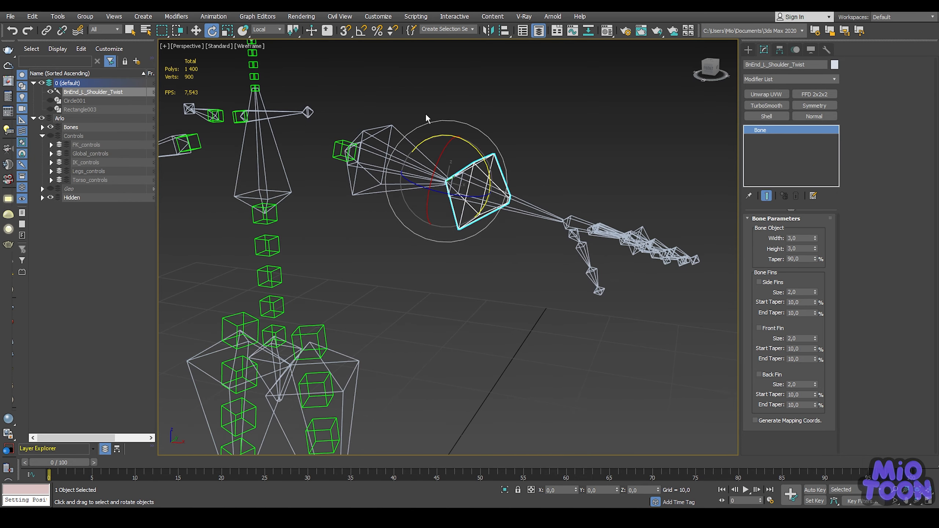
{"action": "right_click", "coordinate": [524, 127]}
{"action": "left_click", "coordinate": [488, 92]}
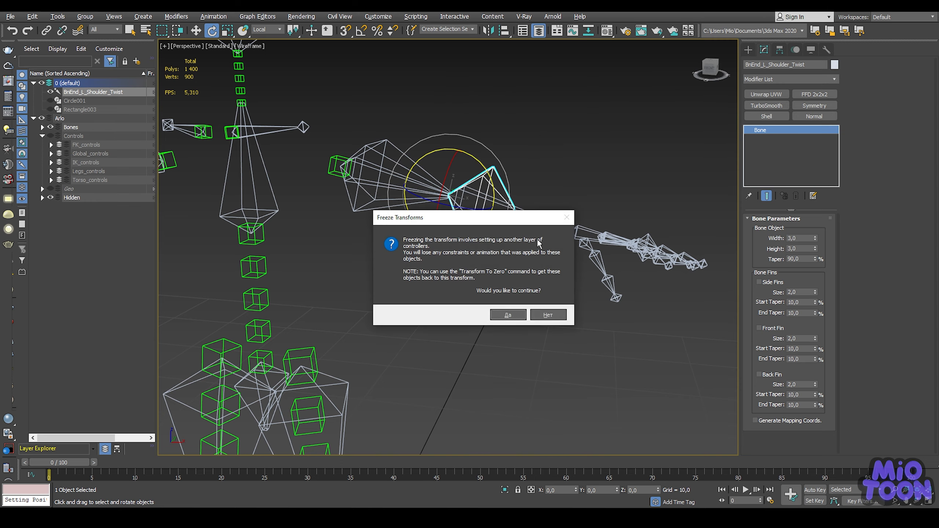
{"action": "left_click", "coordinate": [508, 314]}
Step: Create a box-shaped Point helper on the grid beneath the left arm
{"action": "middle_click_drag", "start_coordinate": [531, 165], "coordinate": [542, 116]}
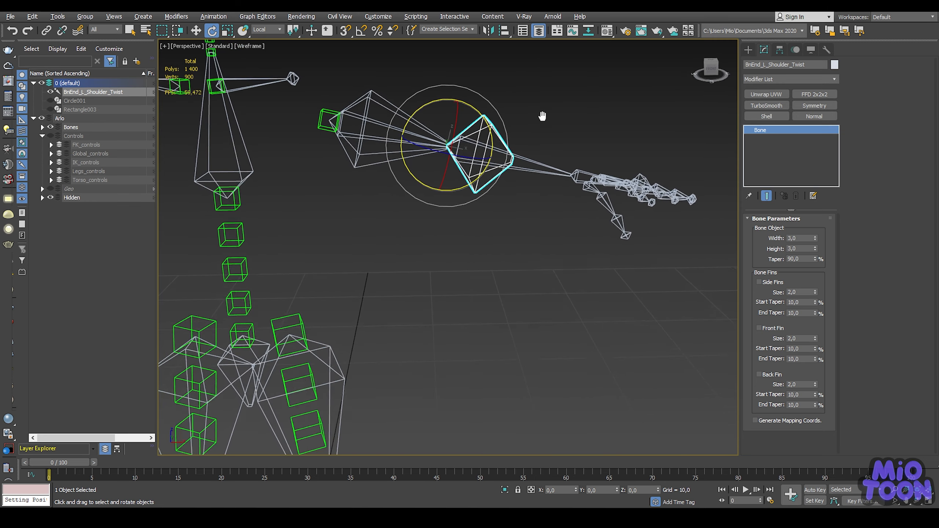
{"action": "left_click", "coordinate": [747, 49]}
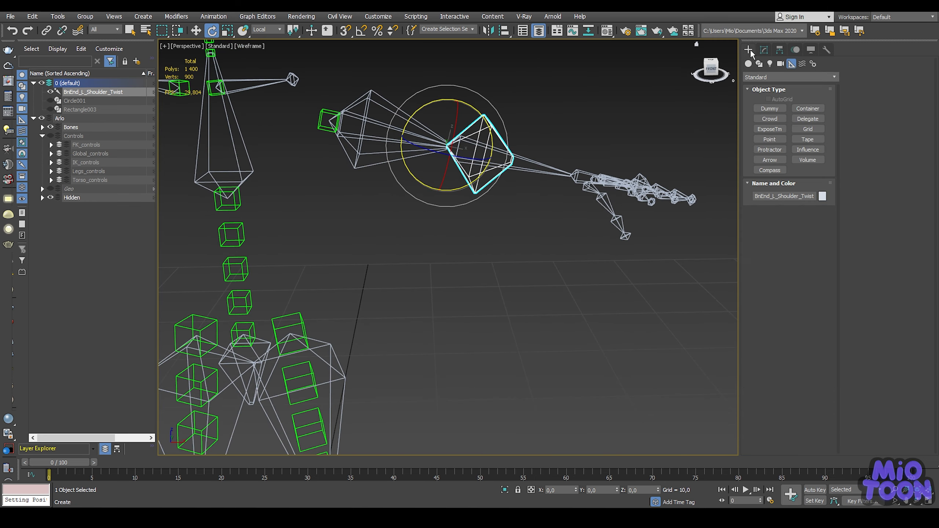
{"action": "left_click", "coordinate": [770, 139]}
{"action": "left_click", "coordinate": [556, 369]}
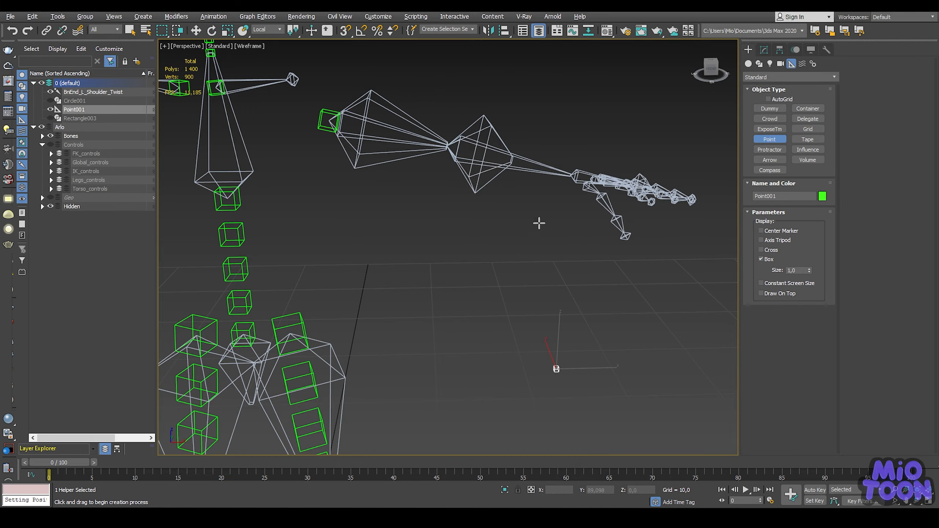
Step: Align the Point helper to BnEnd_L_Shoulder_Twist in position and orientation on all axes, pivot to pivot
{"action": "key", "text": "alt+a"}
{"action": "left_click", "coordinate": [494, 128]}
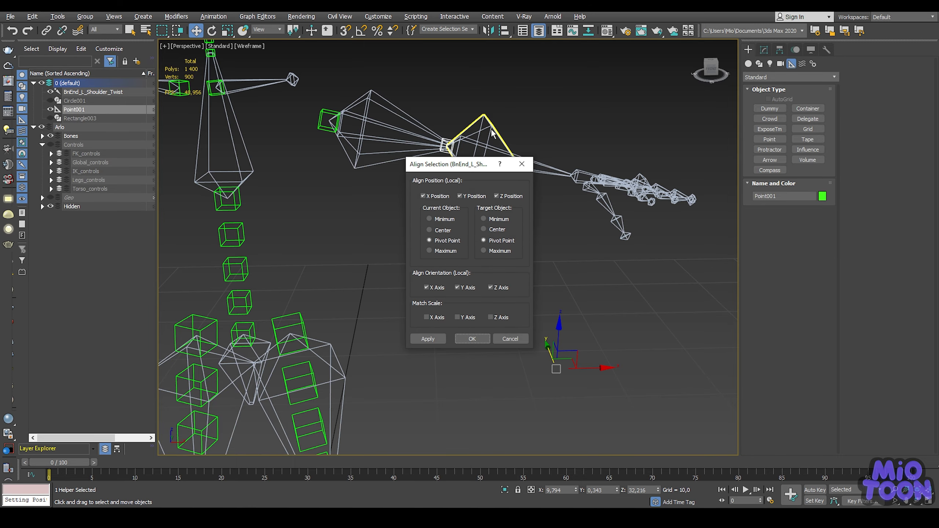
{"action": "left_click", "coordinate": [473, 339]}
{"action": "key", "text": "w"}
{"action": "scroll", "coordinate": [457, 147], "scroll_direction": "up", "scroll_amount": 4}
{"action": "scroll", "coordinate": [458, 147], "scroll_direction": "up", "scroll_amount": 3}
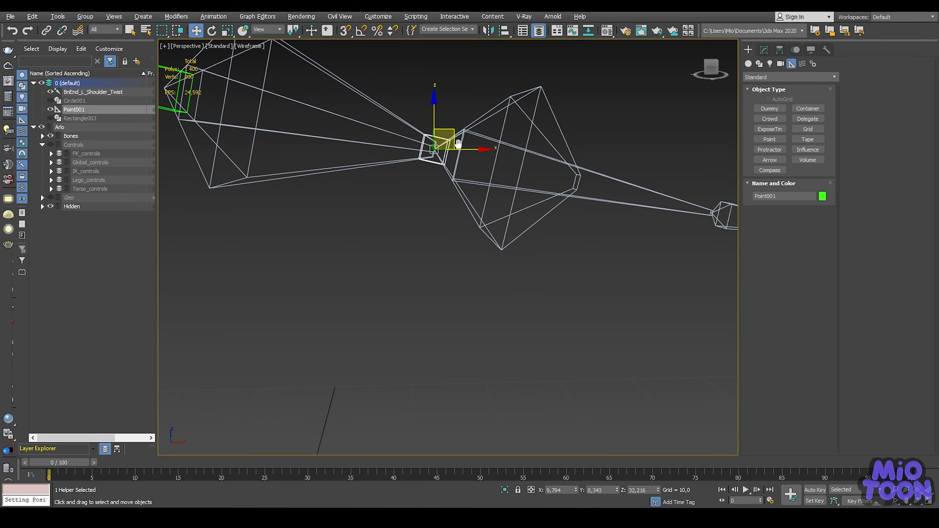
Step: Try a size of 1.5 on the Point helper, and set it back to 1
{"action": "left_click", "coordinate": [763, 49]}
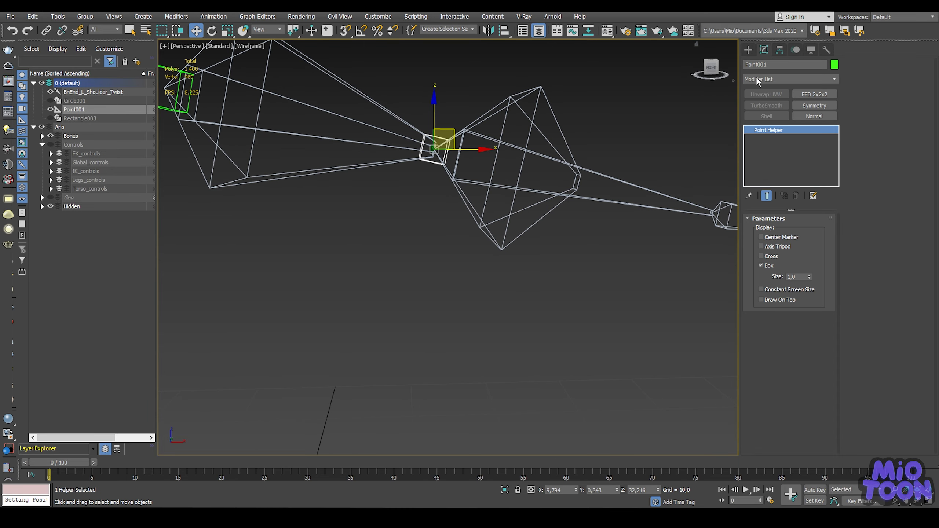
{"action": "double_click", "coordinate": [794, 276]}
{"action": "type", "text": "1,5"}
{"action": "key", "text": "Return"}
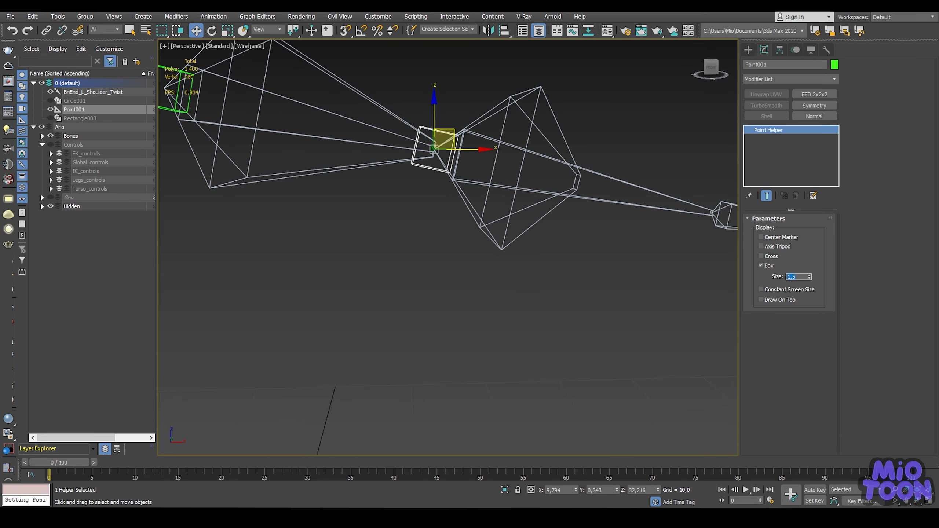
{"action": "middle_click_drag", "start_coordinate": [520, 168], "coordinate": [508, 211], "text": "alt"}
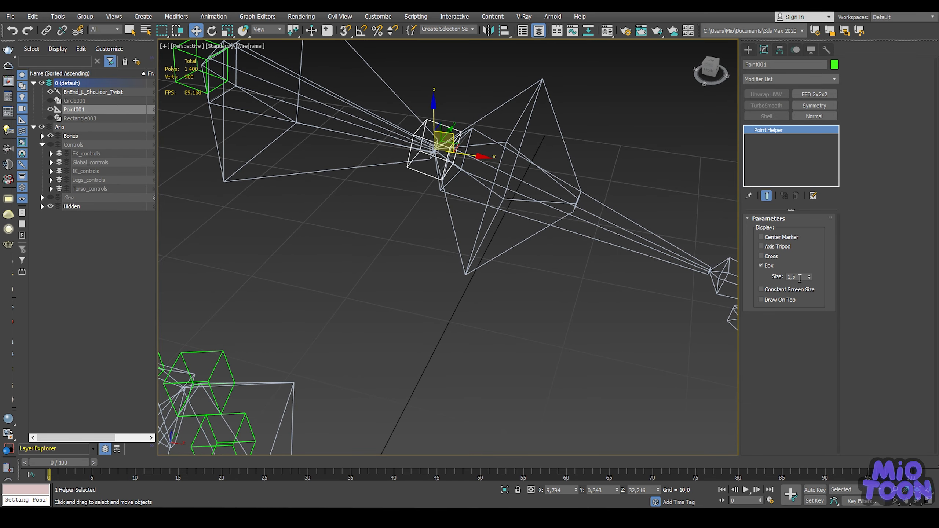
{"action": "double_click", "coordinate": [798, 277]}
{"action": "type", "text": "1"}
{"action": "key", "text": "Return"}
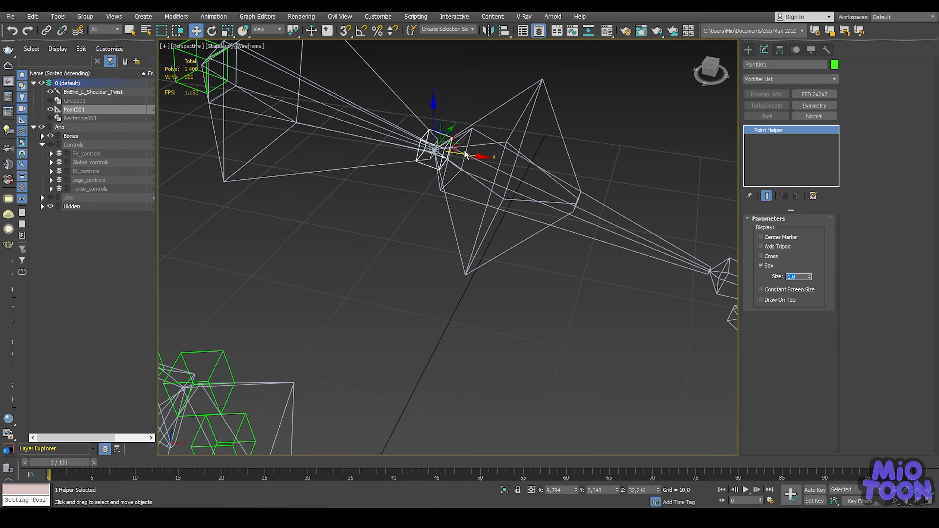
Step: Change the Point helper's object colour to the custom blue
{"action": "middle_click_drag", "start_coordinate": [465, 152], "coordinate": [458, 132], "text": "alt"}
{"action": "left_click", "coordinate": [834, 64]}
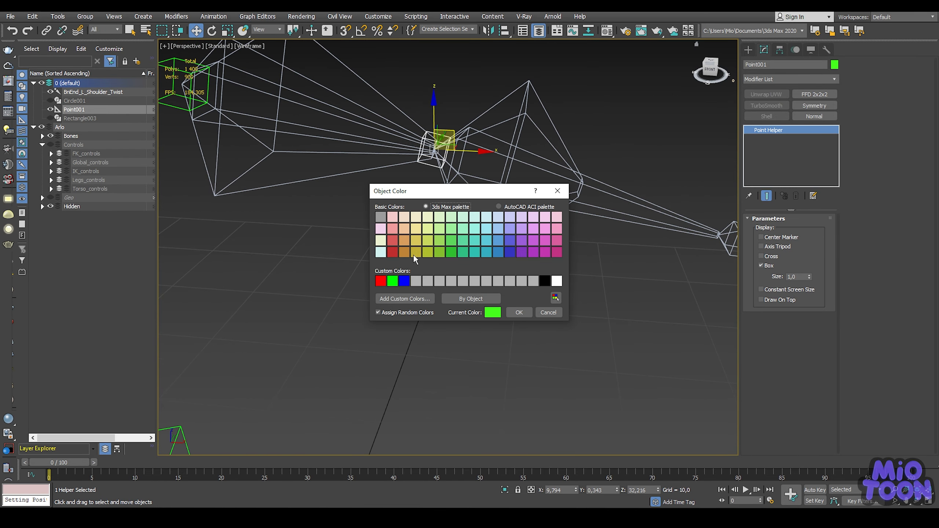
{"action": "left_click", "coordinate": [405, 280]}
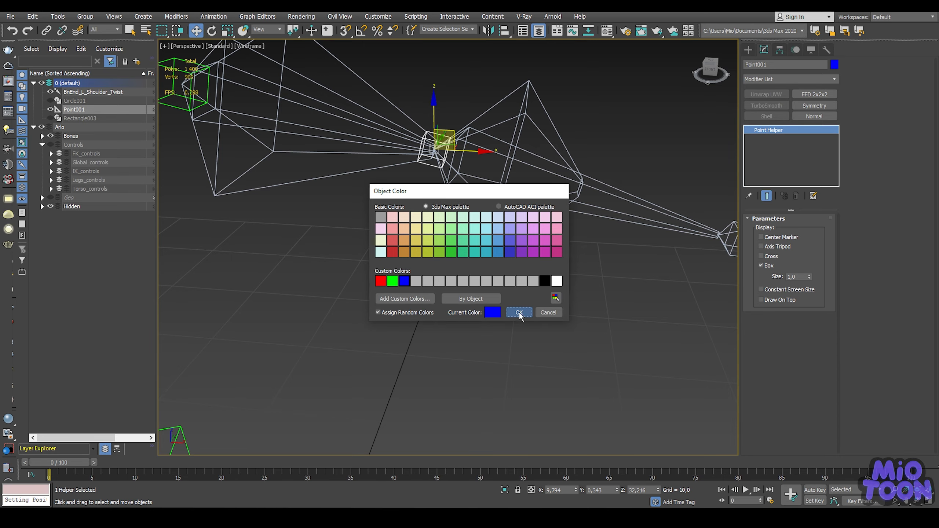
Step: Accept the custom blue as the Point helper's object colour and deselect the helper
{"action": "left_click", "coordinate": [519, 313]}
{"action": "left_click", "coordinate": [402, 238]}
{"action": "middle_click_drag", "start_coordinate": [380, 207], "coordinate": [404, 258]}
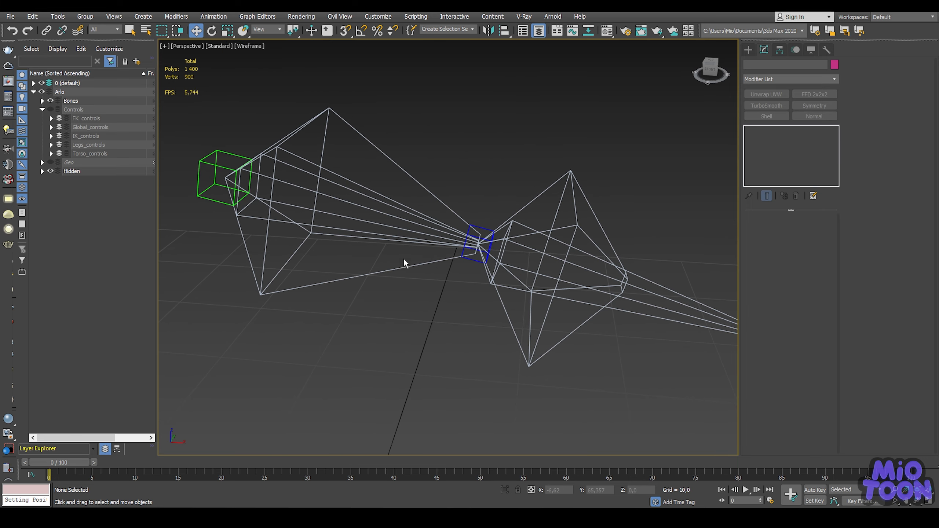
Step: Rename the blue Point helper PtDrv_L_Shoulder_Twist, reusing the shoulder twist bone's name with the PtDrv prefix
{"action": "left_click", "coordinate": [457, 189]}
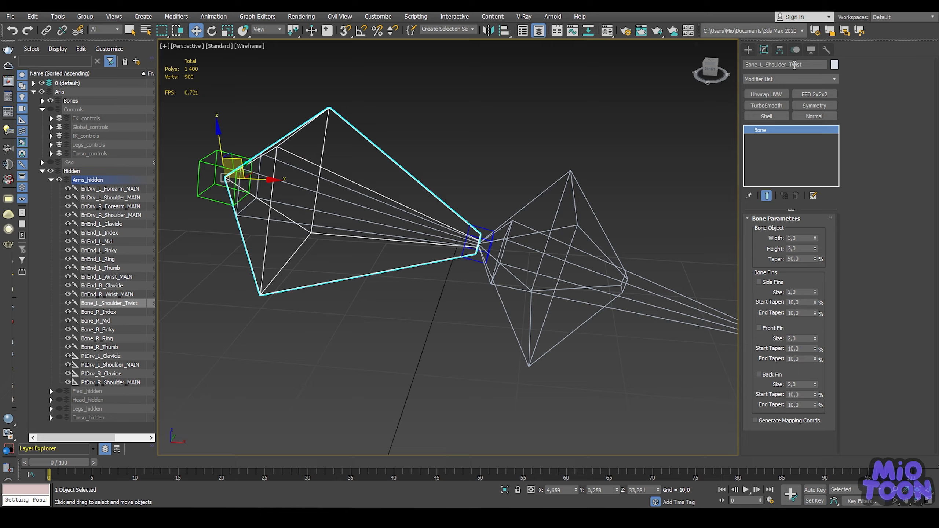
{"action": "double_click", "coordinate": [794, 64]}
{"action": "key", "text": "ctrl+c"}
{"action": "left_click", "coordinate": [480, 237]}
{"action": "double_click", "coordinate": [774, 64]}
{"action": "key", "text": "ctrl+v"}
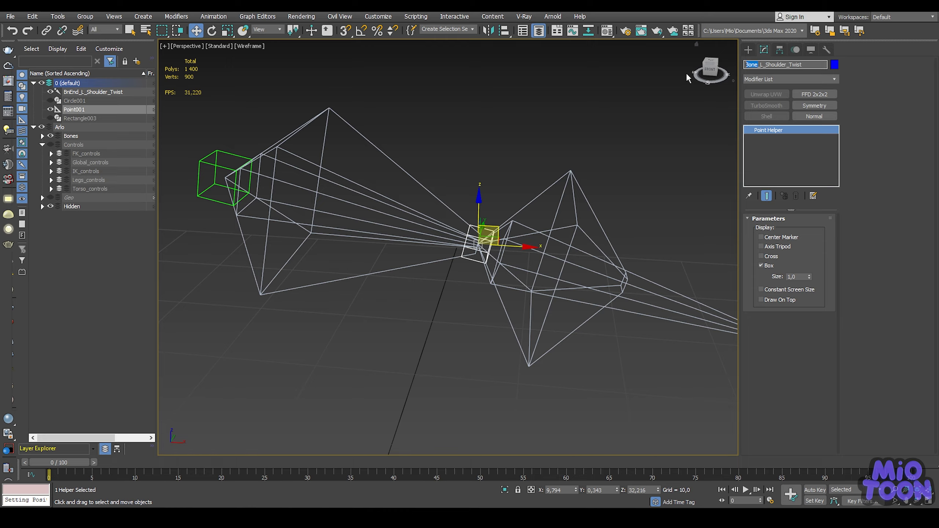
{"action": "type", "text": "PtDrv"}
{"action": "key", "text": "Return"}
Step: Apply an HI Solver from Bone_L_Shoulder_Twist to its end bone
{"action": "middle_click_drag", "start_coordinate": [600, 75], "coordinate": [498, 167], "text": "alt"}
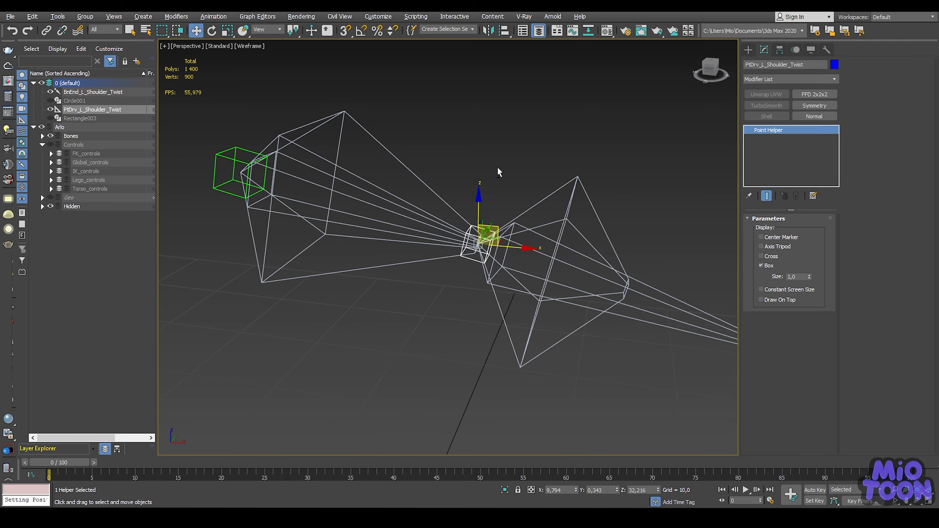
{"action": "scroll", "coordinate": [477, 191], "scroll_direction": "up", "scroll_amount": 5}
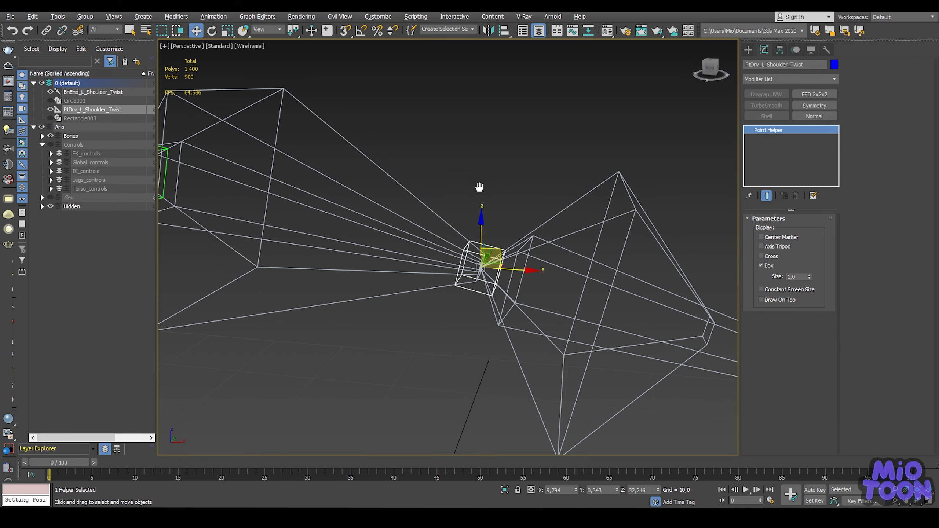
{"action": "scroll", "coordinate": [479, 187], "scroll_direction": "down", "scroll_amount": 6}
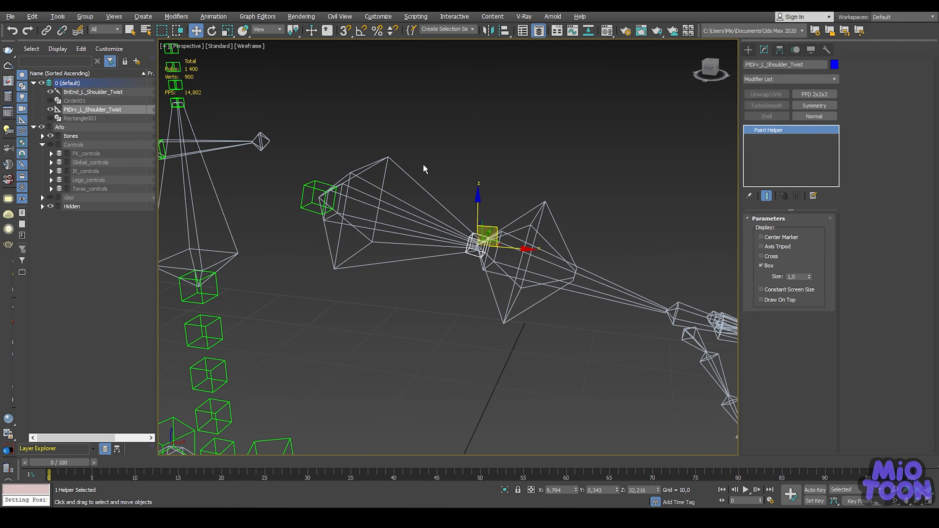
{"action": "left_click", "coordinate": [411, 178]}
{"action": "scroll", "coordinate": [421, 156], "scroll_direction": "up", "scroll_amount": 4}
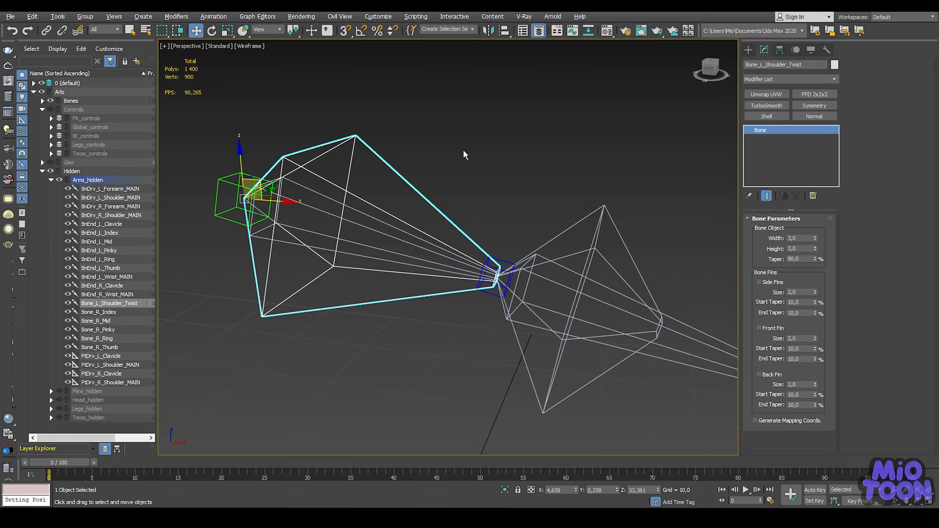
{"action": "right_click", "coordinate": [412, 123]}
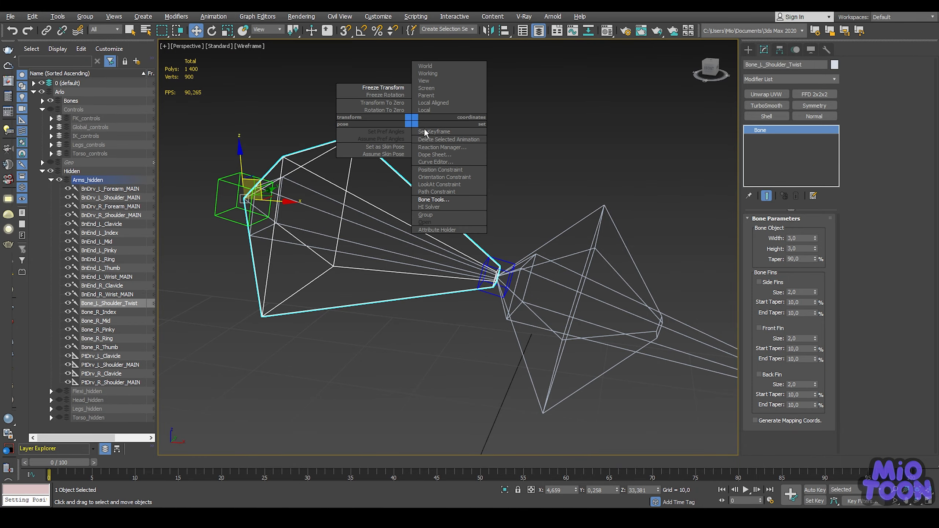
{"action": "left_click", "coordinate": [441, 205]}
{"action": "left_click", "coordinate": [606, 214]}
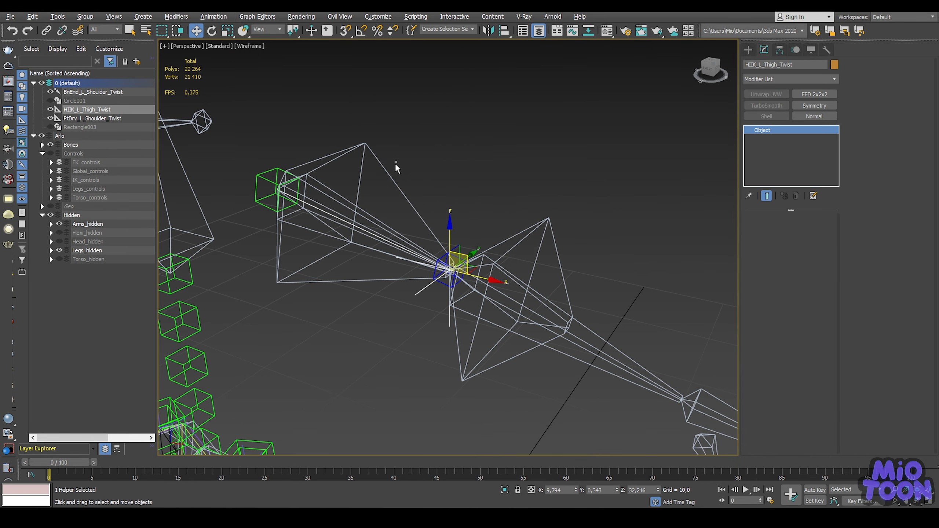
Step: Rename the new IK chain HIIK_L_Shoulde_Twist, replacing Thigh with text copied from the shoulder twist bone's name
{"action": "left_click", "coordinate": [382, 169]}
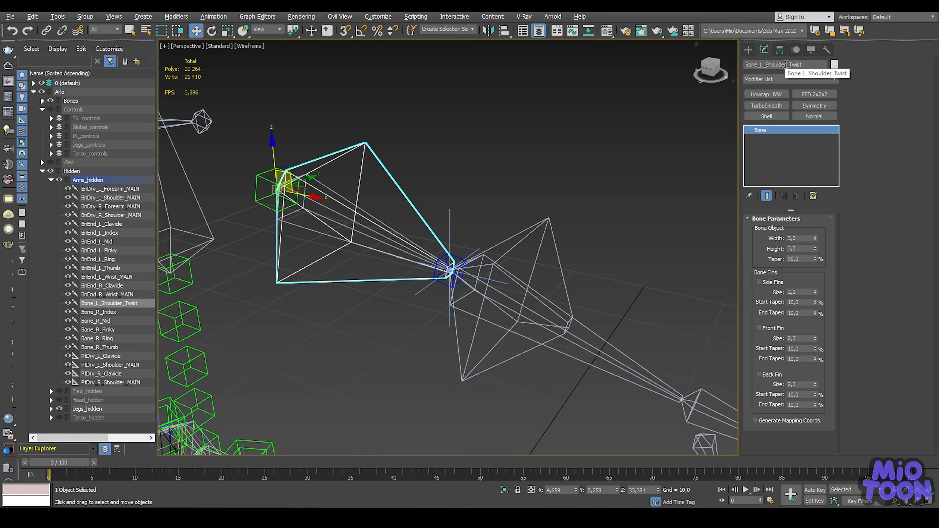
{"action": "left_click_drag", "start_coordinate": [786, 64], "coordinate": [765, 65]}
{"action": "key", "text": "ctrl+c"}
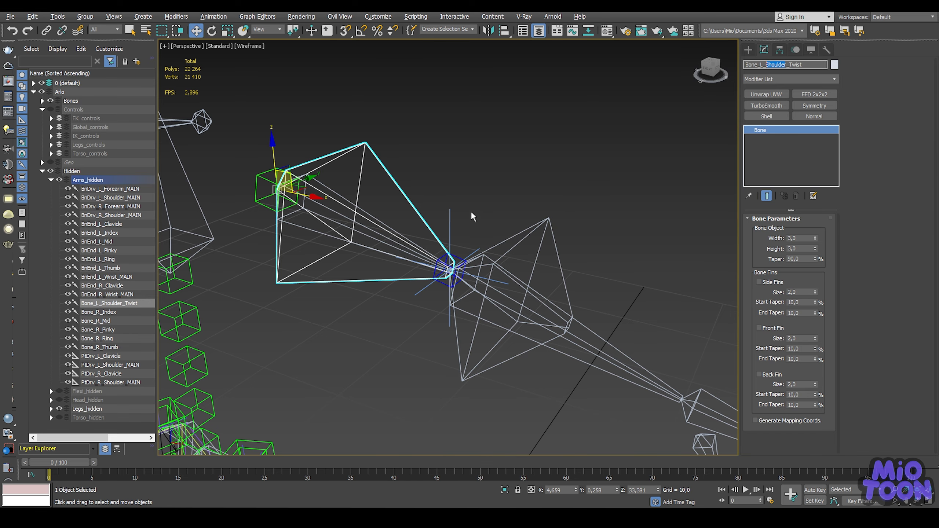
{"action": "left_click_drag", "start_coordinate": [462, 186], "coordinate": [445, 215]}
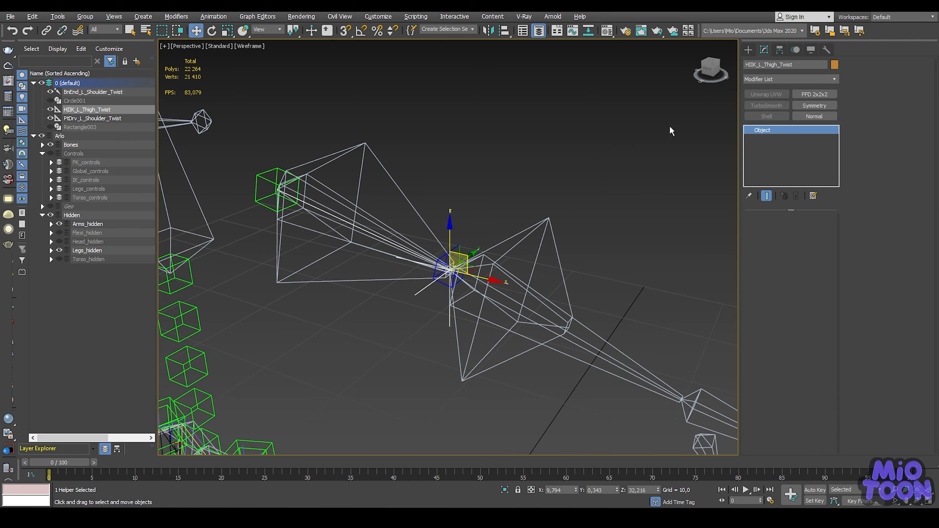
{"action": "left_click", "coordinate": [778, 65]}
{"action": "key", "text": "ctrl+v"}
{"action": "key", "text": "Return"}
{"action": "middle_click_drag", "start_coordinate": [575, 185], "coordinate": [569, 217]}
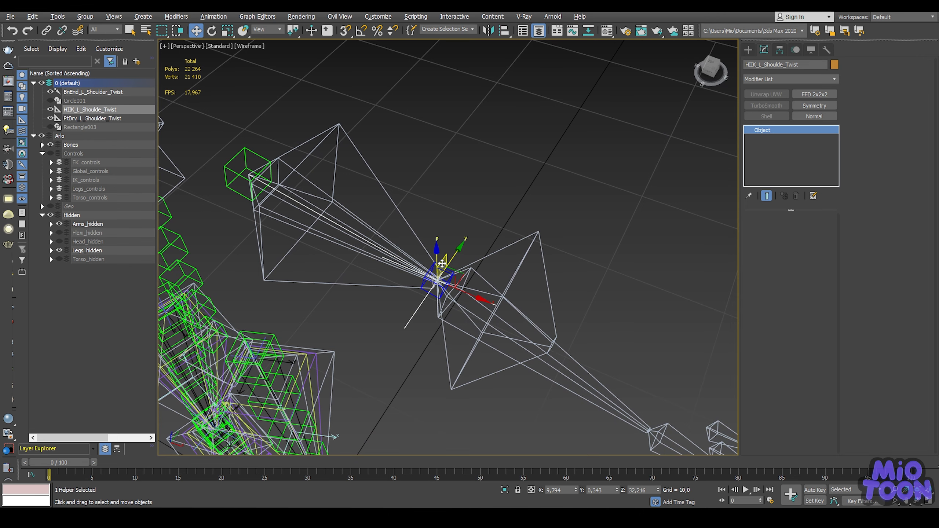
Step: Select the PtDrv_L_Shoulder_Twist helper, set the reference coordinate system to Local and show the Geo layer
{"action": "scroll", "coordinate": [442, 263], "scroll_direction": "up", "scroll_amount": 3}
{"action": "left_click", "coordinate": [426, 267]}
{"action": "middle_click_drag", "start_coordinate": [468, 236], "coordinate": [415, 146], "text": "alt"}
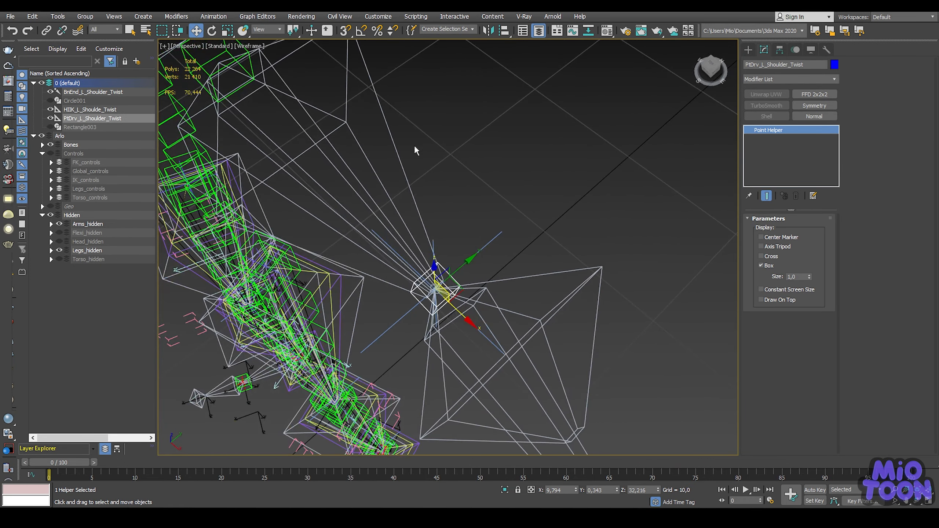
{"action": "left_click", "coordinate": [266, 29]}
{"action": "left_click", "coordinate": [263, 70]}
{"action": "middle_click_drag", "start_coordinate": [515, 207], "coordinate": [521, 211], "text": "alt"}
{"action": "left_click", "coordinate": [51, 206]}
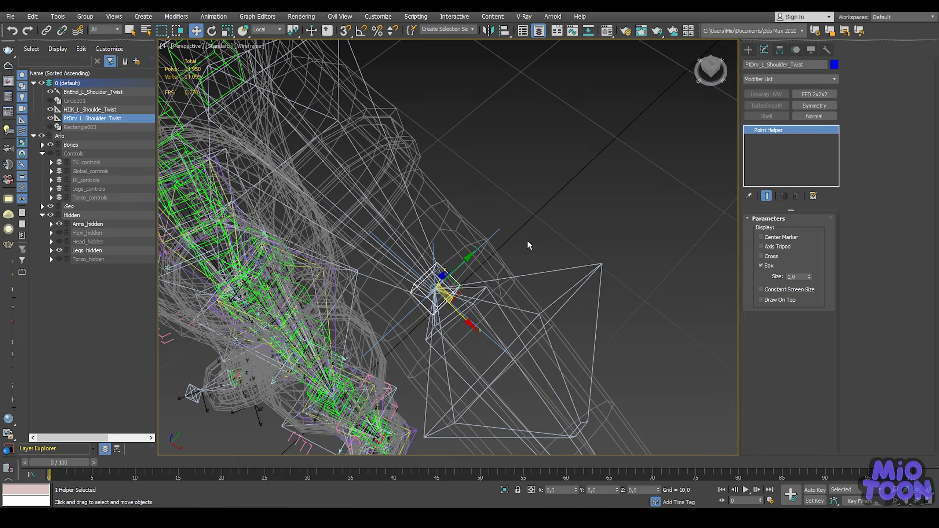
Step: Clone the helper as a copy away from the arm along its local Y axis and display it as a cross instead of a box
{"action": "middle_click_drag", "start_coordinate": [528, 244], "coordinate": [519, 234], "text": "alt"}
{"action": "mouse_move", "coordinate": [456, 266]}
{"action": "left_mouse_down"}
{"action": "mouse_move", "coordinate": [509, 222]}
{"action": "mouse_move", "coordinate": [585, 198]}
{"action": "left_mouse_up"}
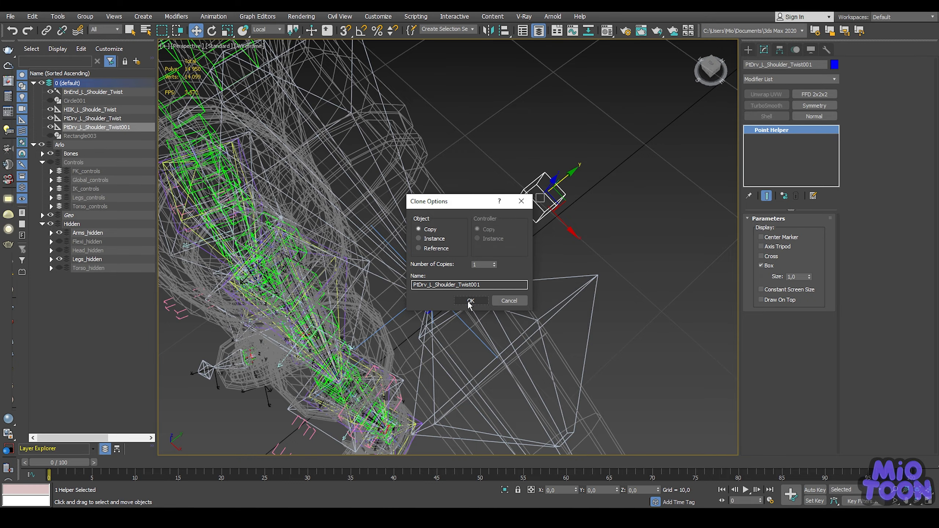
{"action": "left_click", "coordinate": [471, 300]}
{"action": "left_click", "coordinate": [761, 256]}
{"action": "left_click", "coordinate": [761, 267]}
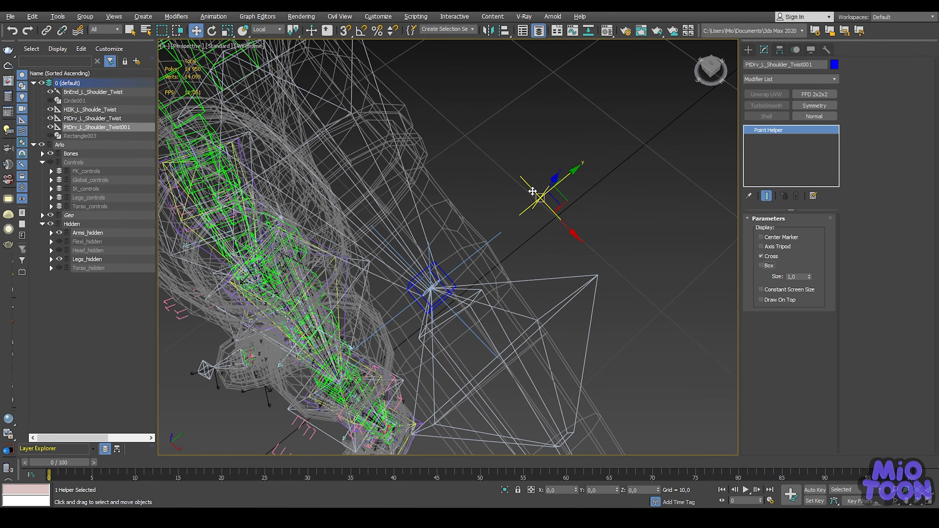
Step: Switch the viewport to shaded display and move the cross helper slightly farther from the arm along its local Y axis
{"action": "mouse_move", "coordinate": [531, 189]}
{"action": "middle_mouse_down", "text": "alt"}
{"action": "mouse_move", "coordinate": [448, 155]}
{"action": "mouse_move", "coordinate": [518, 185]}
{"action": "mouse_move", "coordinate": [451, 220]}
{"action": "mouse_move", "coordinate": [502, 229]}
{"action": "middle_mouse_up", "text": "alt"}
{"action": "key", "text": "F3"}
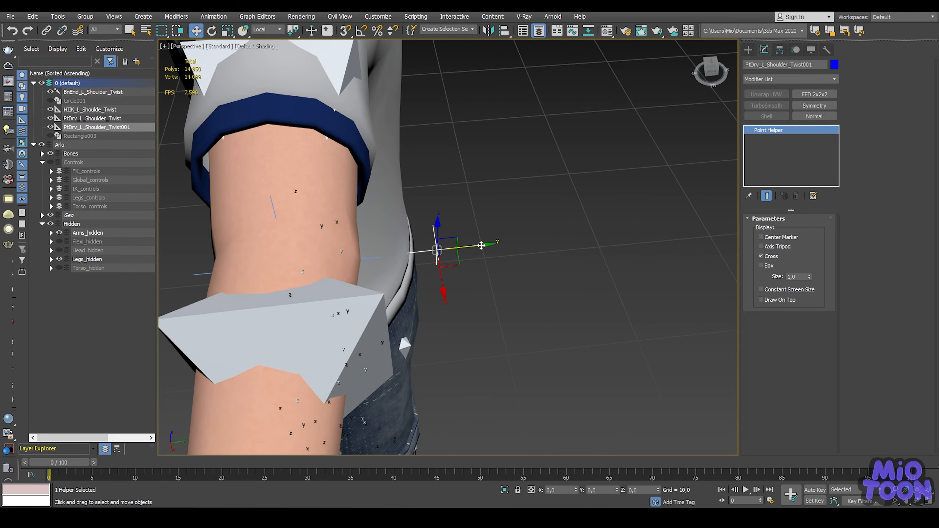
{"action": "left_click_drag", "start_coordinate": [480, 245], "coordinate": [492, 245]}
{"action": "middle_click_drag", "start_coordinate": [514, 221], "coordinate": [578, 201], "text": "alt"}
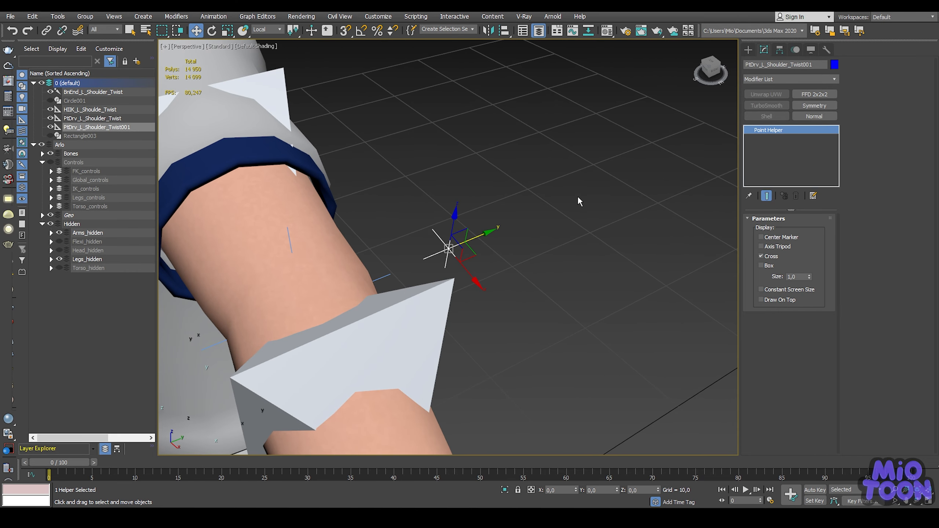
Step: Change the cross helper's object colour to the custom green
{"action": "left_click", "coordinate": [834, 64]}
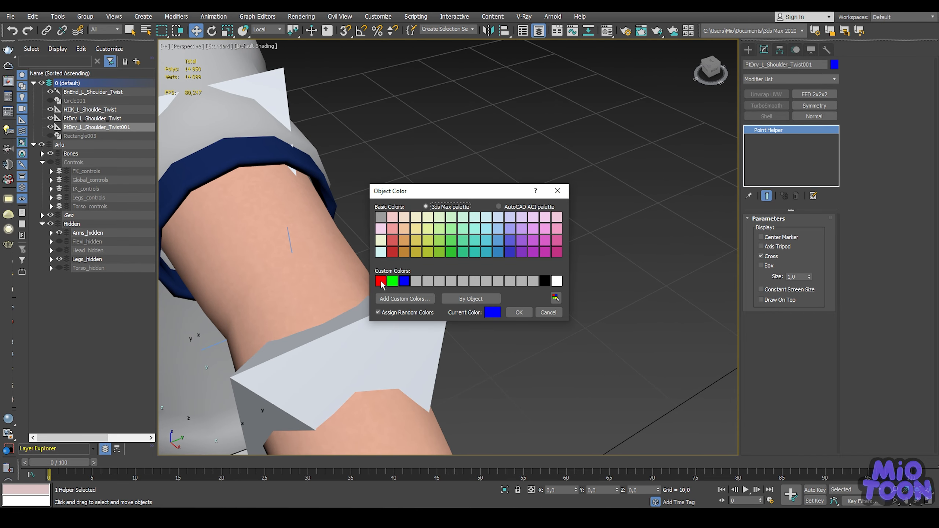
{"action": "left_click", "coordinate": [392, 281]}
{"action": "left_click", "coordinate": [519, 313]}
{"action": "left_click", "coordinate": [547, 215]}
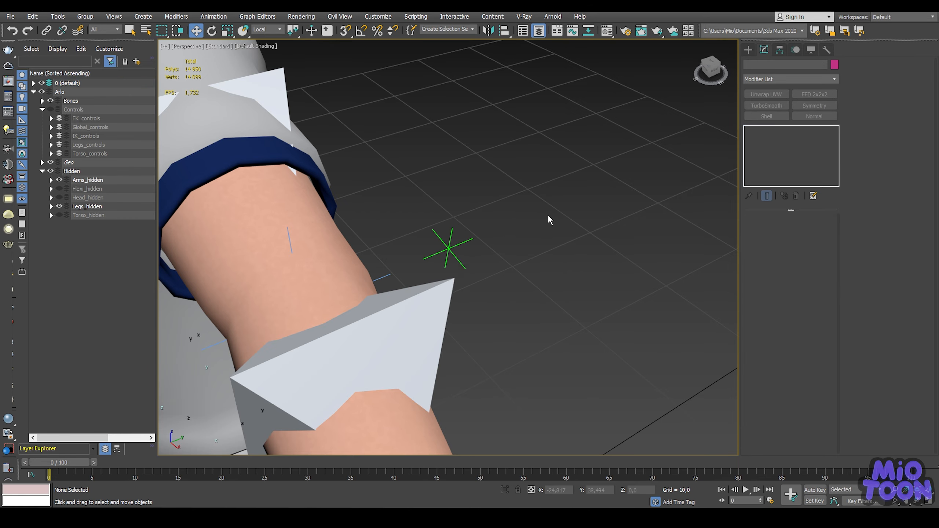
Step: Show the Controls layer including Legs_controls, and copy the name of the left thigh's IKTrgt_L_Thigh_Twist helper
{"action": "scroll", "coordinate": [554, 213], "scroll_direction": "down", "scroll_amount": 10}
{"action": "scroll", "coordinate": [576, 211], "scroll_direction": "up", "scroll_amount": 3}
{"action": "scroll", "coordinate": [463, 254], "scroll_direction": "up", "scroll_amount": 8}
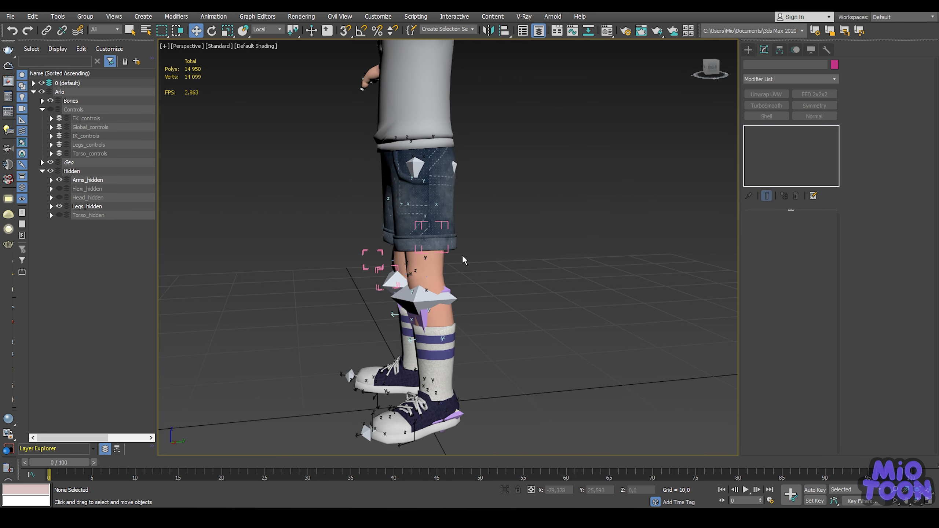
{"action": "mouse_move", "coordinate": [463, 252]}
{"action": "middle_mouse_down"}
{"action": "mouse_move", "coordinate": [456, 221]}
{"action": "mouse_move", "coordinate": [442, 220]}
{"action": "mouse_move", "coordinate": [467, 235]}
{"action": "middle_mouse_up"}
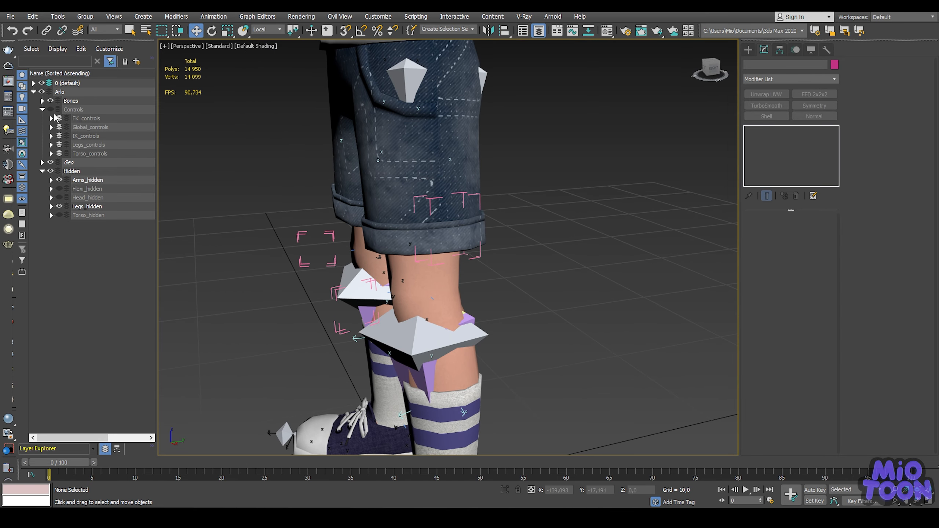
{"action": "left_click", "coordinate": [50, 110]}
{"action": "left_click", "coordinate": [60, 145]}
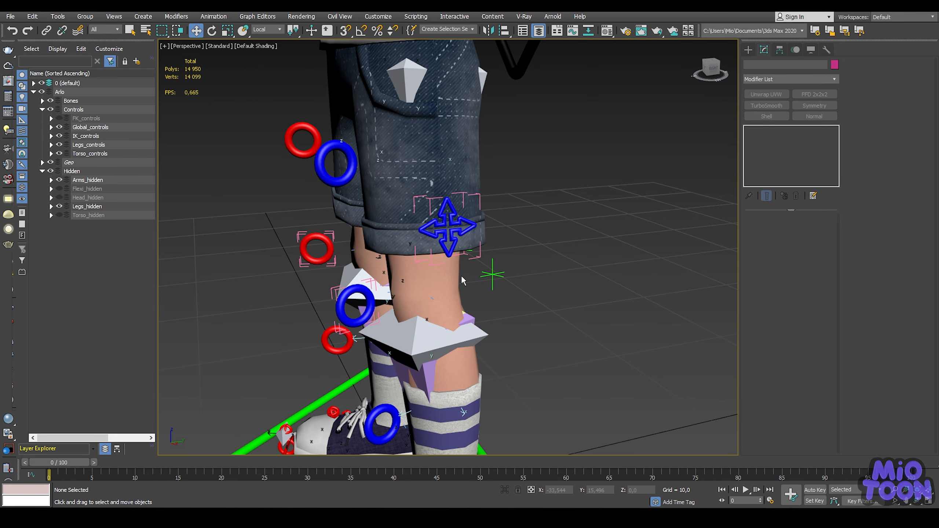
{"action": "left_click", "coordinate": [502, 272]}
{"action": "left_click_drag", "start_coordinate": [801, 66], "coordinate": [744, 65]}
{"action": "key", "text": "ctrl+c"}
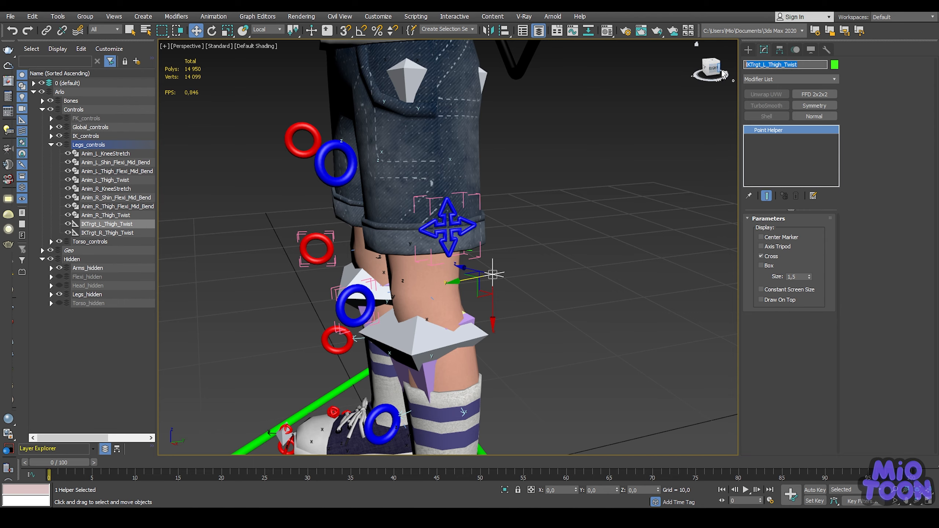
Step: Rename the green cross helper behind the left arm IKTrgt_L_Thigh_Twist using the copied name
{"action": "scroll", "coordinate": [559, 226], "scroll_direction": "down", "scroll_amount": 5}
{"action": "middle_click_drag", "start_coordinate": [544, 228], "coordinate": [506, 303]}
{"action": "scroll", "coordinate": [543, 253], "scroll_direction": "up", "scroll_amount": 5}
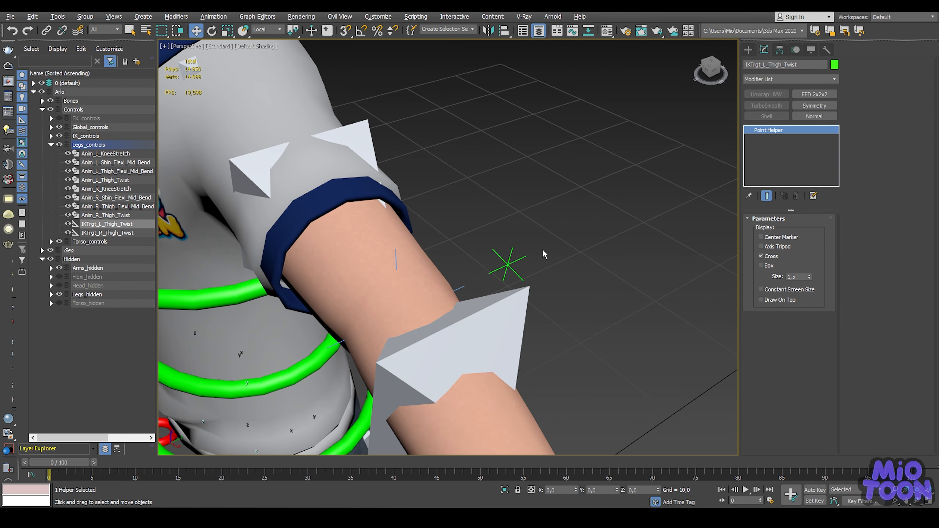
{"action": "left_click", "coordinate": [526, 256]}
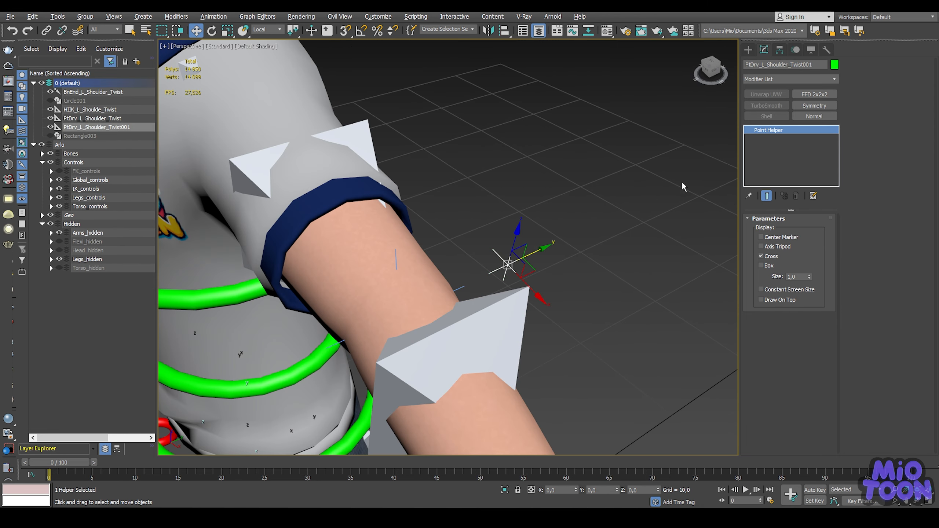
{"action": "double_click", "coordinate": [806, 65]}
{"action": "key", "text": "ctrl+v"}
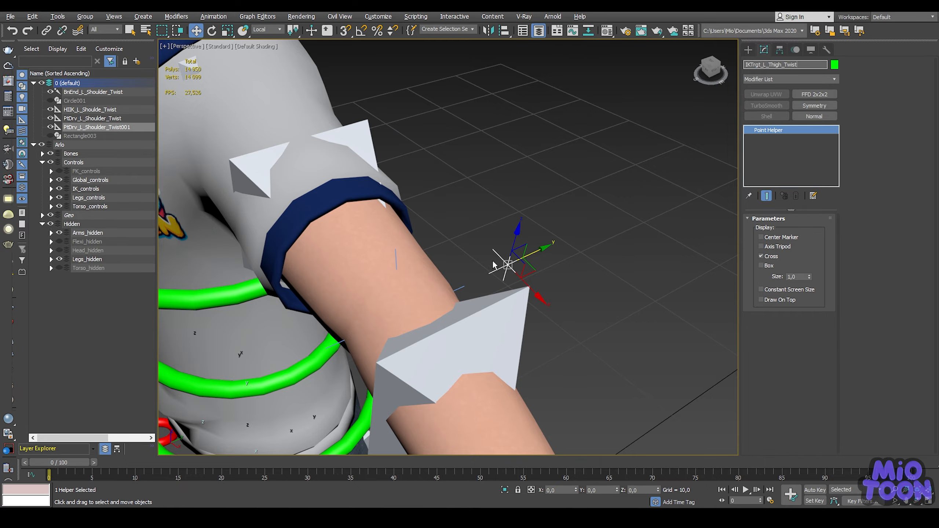
{"action": "key", "text": "Return"}
Step: Copy Shoulde from the IK chain's name and use it to rename the green cross helper IKTrgt_L_Shoulde_Twist
{"action": "left_click", "coordinate": [462, 288]}
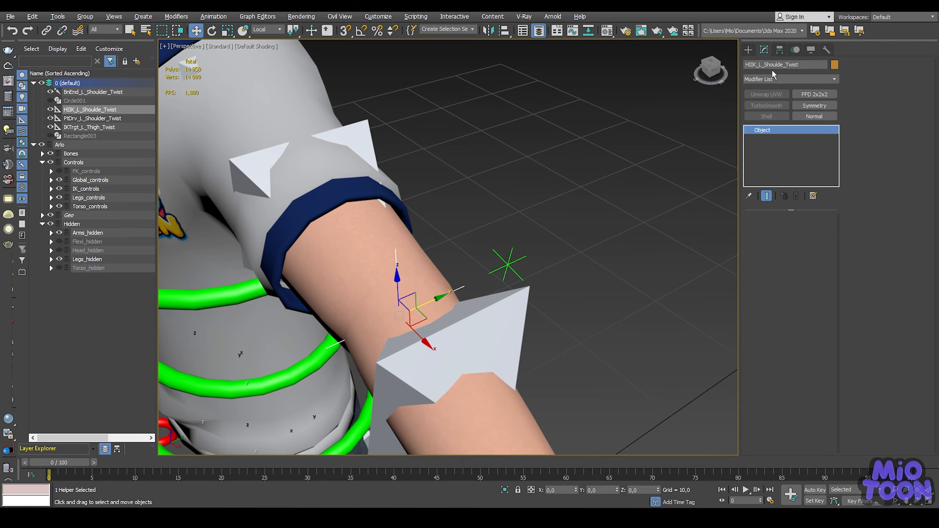
{"action": "left_click_drag", "start_coordinate": [764, 64], "coordinate": [782, 65]}
{"action": "left_click", "coordinate": [522, 261]}
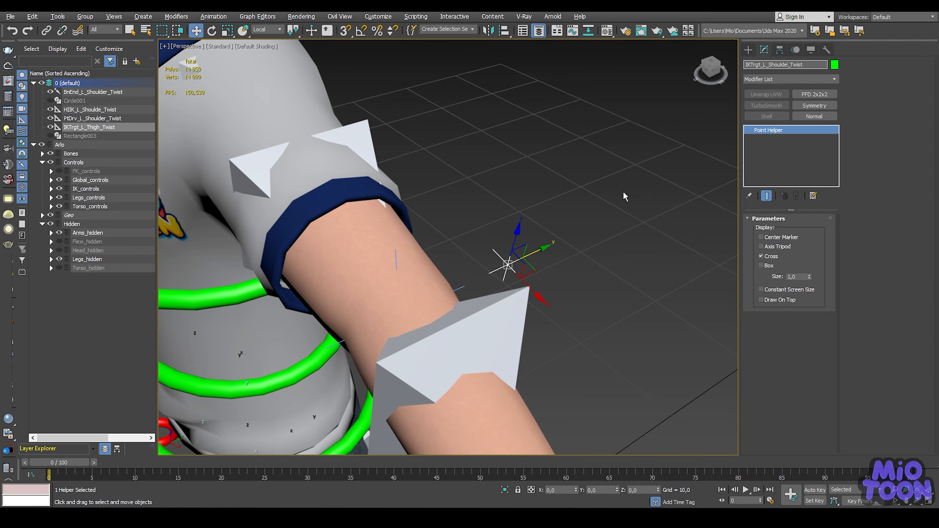
Step: Hide the Geo and Controls layers and return the viewport to wireframe display
{"action": "scroll", "coordinate": [623, 190], "scroll_direction": "down", "scroll_amount": 8}
{"action": "middle_click_drag", "start_coordinate": [623, 190], "coordinate": [619, 175]}
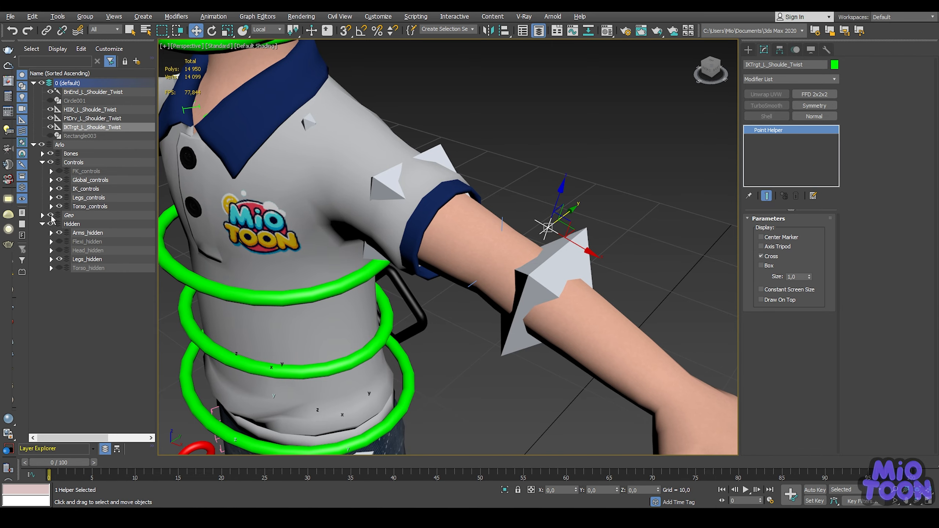
{"action": "left_click", "coordinate": [51, 215]}
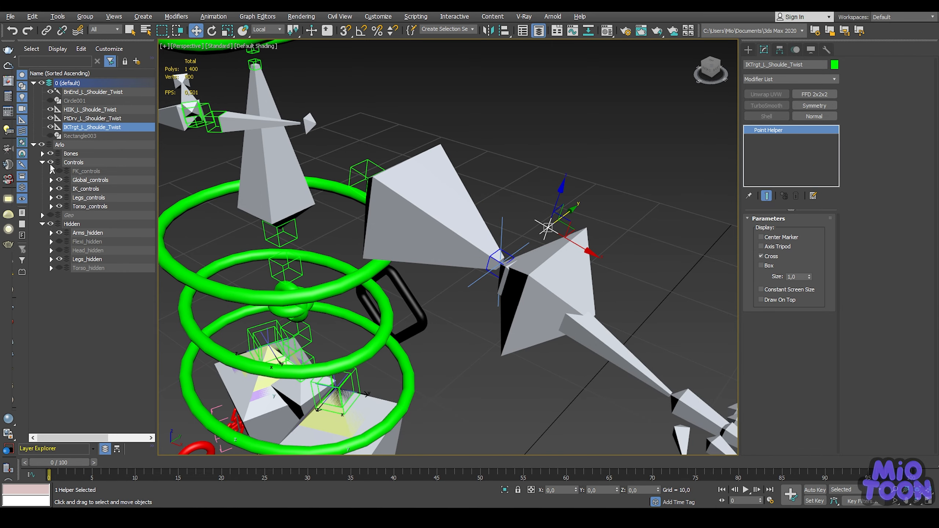
{"action": "left_click", "coordinate": [51, 162]}
{"action": "key", "text": "F3"}
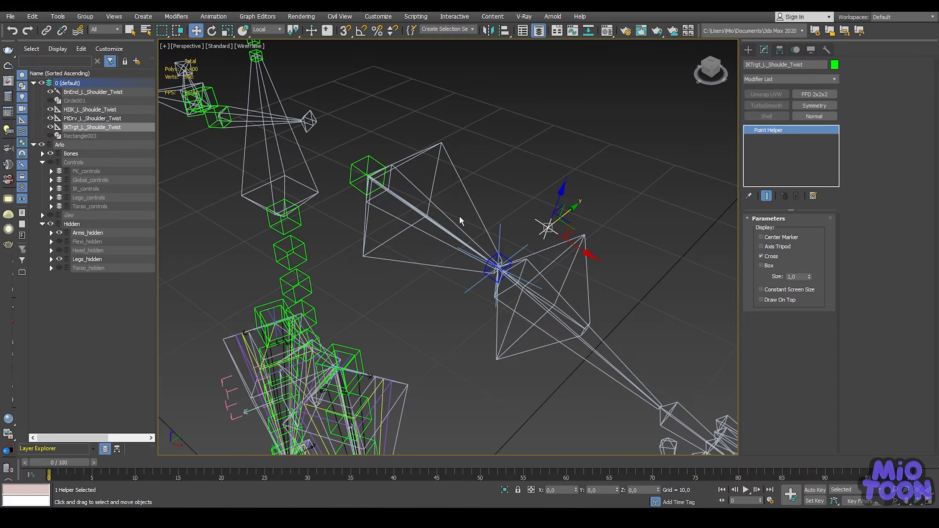
Step: Select the HIIK_L_Shoulde_Twist IK chain at the elbow and show its motion and IK solver parameters
{"action": "scroll", "coordinate": [476, 212], "scroll_direction": "up", "scroll_amount": 5}
{"action": "middle_click_drag", "start_coordinate": [649, 293], "coordinate": [499, 217]}
{"action": "middle_click_drag", "start_coordinate": [404, 166], "coordinate": [473, 220]}
{"action": "left_click", "coordinate": [462, 207], "text": "ctrl"}
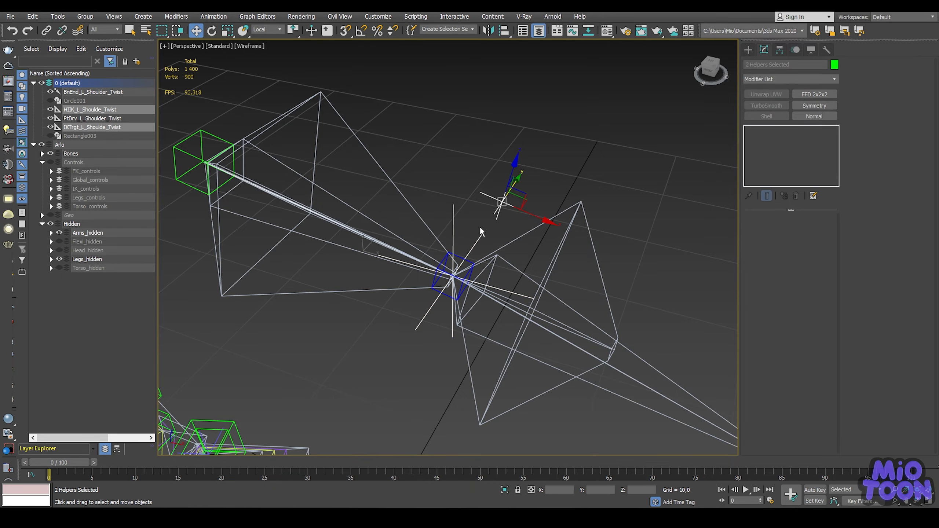
{"action": "left_click", "coordinate": [450, 182]}
{"action": "left_click_drag", "start_coordinate": [461, 211], "coordinate": [461, 210]}
{"action": "middle_click_drag", "start_coordinate": [461, 210], "coordinate": [433, 216]}
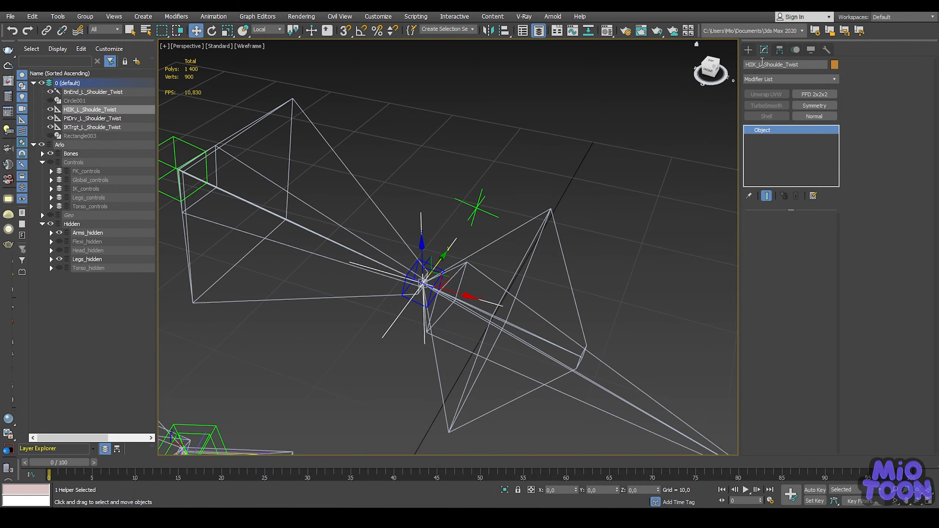
{"action": "left_click", "coordinate": [795, 50]}
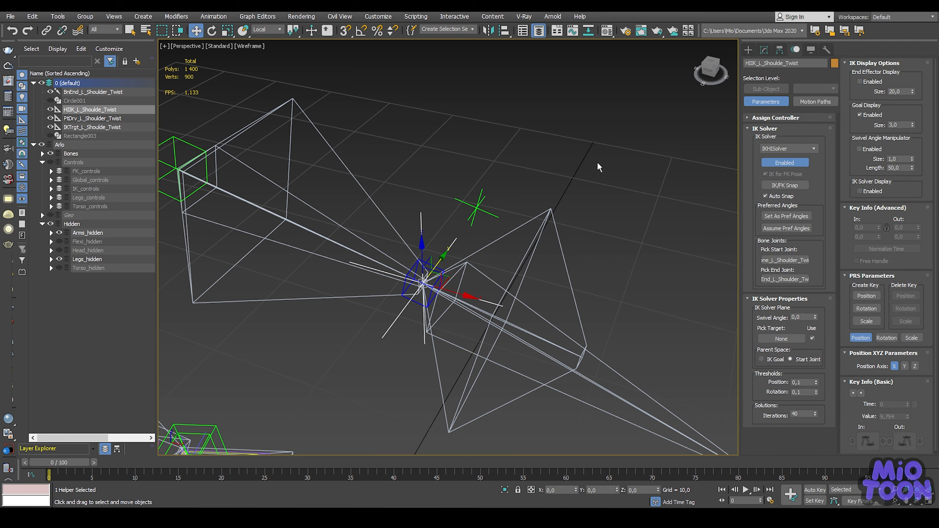
Step: Clone the PtDrv_L_Shoulder_Twist helper as PtDrv_L_Shoulder_Twist001 above the arm and link the copy to the upper-arm twist bone
{"action": "middle_click_drag", "start_coordinate": [555, 152], "coordinate": [528, 151], "text": "alt"}
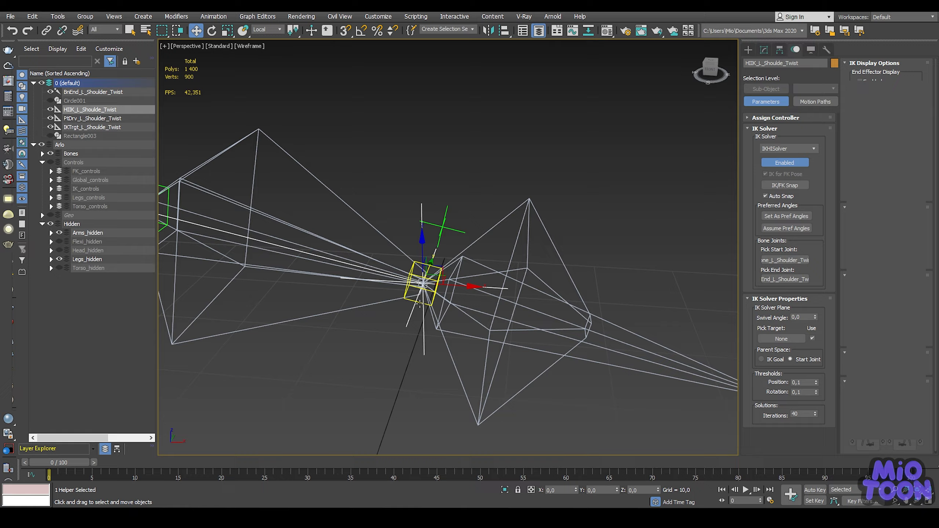
{"action": "left_click", "coordinate": [429, 258]}
{"action": "middle_click_drag", "start_coordinate": [429, 259], "coordinate": [452, 252], "text": "alt"}
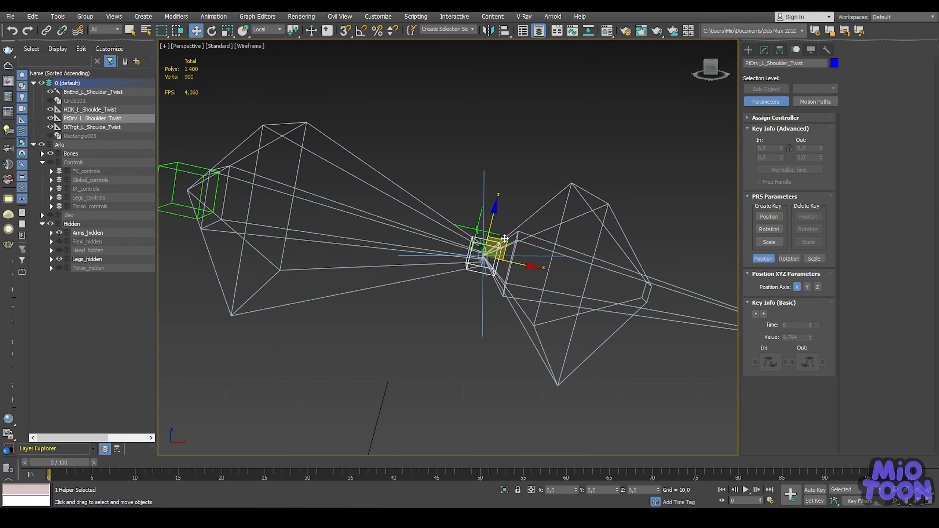
{"action": "mouse_move", "coordinate": [501, 238]}
{"action": "left_mouse_down"}
{"action": "mouse_move", "coordinate": [414, 85]}
{"action": "mouse_move", "coordinate": [383, 51]}
{"action": "left_mouse_up"}
{"action": "left_click", "coordinate": [470, 301]}
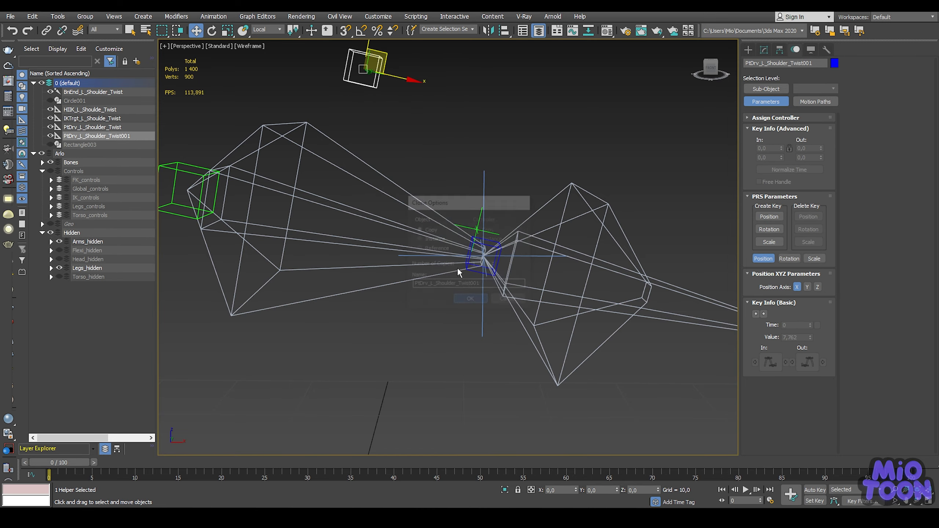
{"action": "middle_click_drag", "start_coordinate": [371, 118], "coordinate": [381, 173]}
{"action": "left_click", "coordinate": [46, 31]}
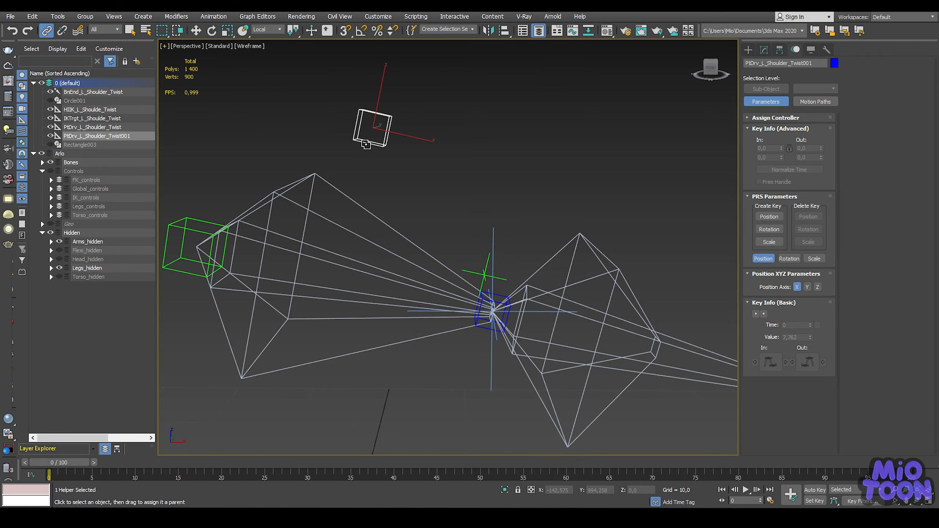
{"action": "left_click_drag", "start_coordinate": [379, 211], "coordinate": [381, 211]}
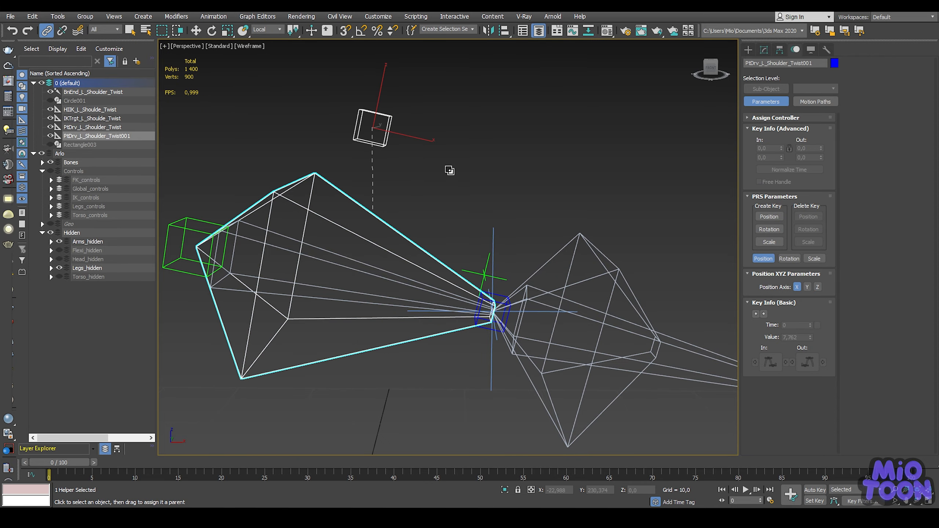
Step: Assign the IKTrgt_L_Shoulde_Twist helper as the IK solver plane's target for the HIIK_L_Shoulde_Twist chain
{"action": "mouse_move", "coordinate": [449, 172]}
{"action": "middle_mouse_down"}
{"action": "mouse_move", "coordinate": [477, 150]}
{"action": "mouse_move", "coordinate": [454, 176]}
{"action": "middle_mouse_up"}
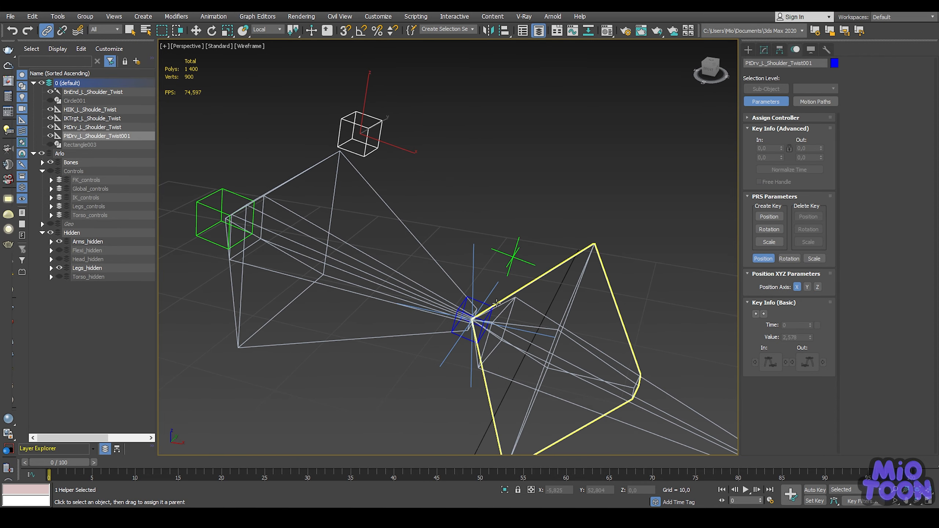
{"action": "left_click", "coordinate": [488, 308]}
{"action": "mouse_move", "coordinate": [476, 208]}
{"action": "middle_mouse_down", "text": "alt"}
{"action": "mouse_move", "coordinate": [481, 214]}
{"action": "mouse_move", "coordinate": [461, 201]}
{"action": "middle_mouse_up", "text": "alt"}
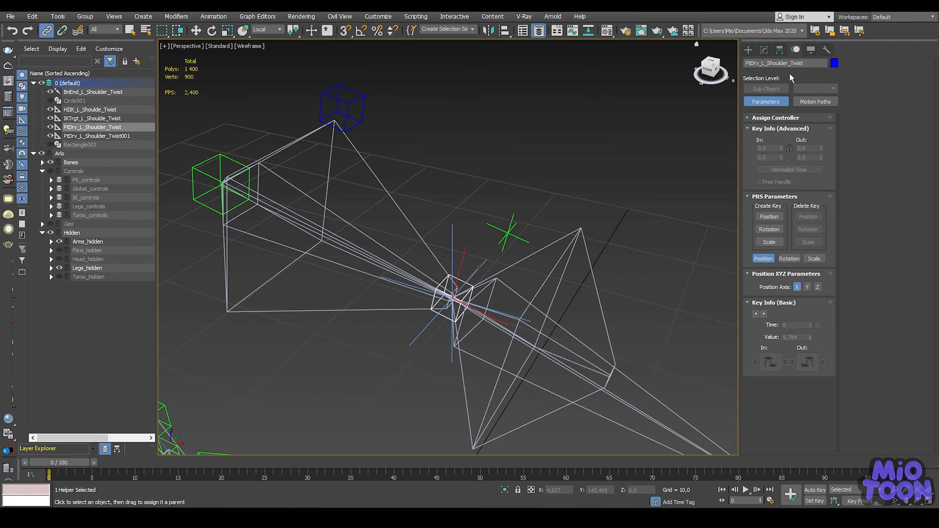
{"action": "left_click", "coordinate": [451, 237]}
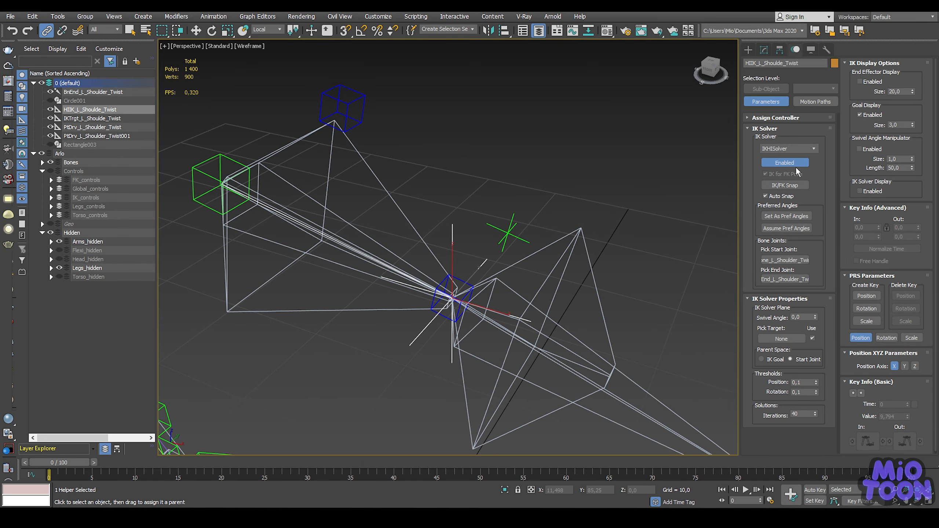
{"action": "left_click", "coordinate": [782, 338]}
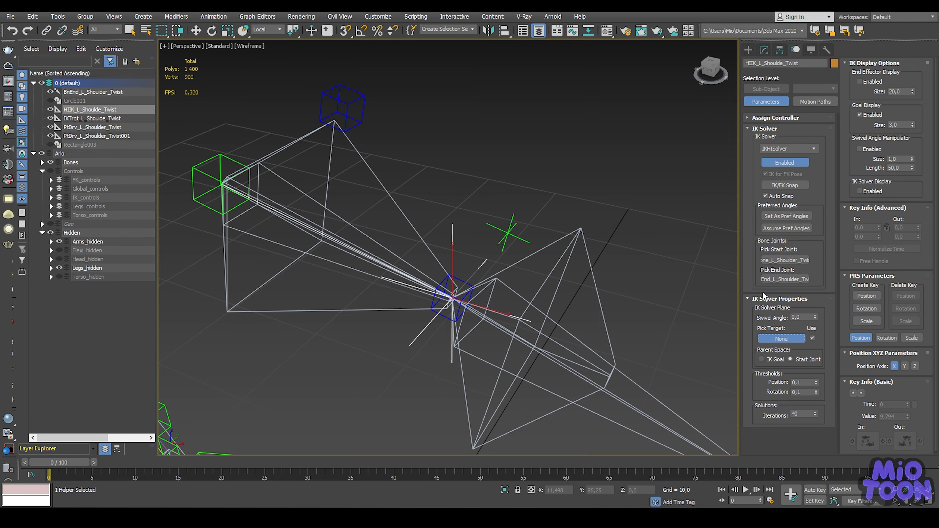
{"action": "left_click", "coordinate": [513, 214]}
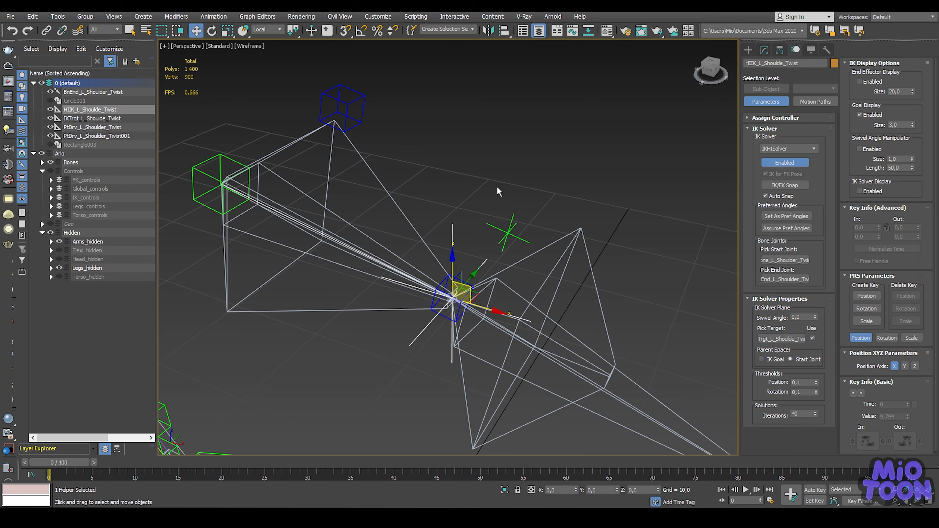
Step: Test the twist by moving the IKTrgt_L_Shoulde_Twist helper upward along its local Z axis, and undo the move
{"action": "mouse_move", "coordinate": [497, 185]}
{"action": "middle_mouse_down", "text": "alt"}
{"action": "mouse_move", "coordinate": [497, 175]}
{"action": "mouse_move", "coordinate": [508, 196]}
{"action": "middle_mouse_up", "text": "alt"}
{"action": "left_click", "coordinate": [494, 248]}
{"action": "middle_click_drag", "start_coordinate": [494, 248], "coordinate": [503, 214], "text": "alt"}
{"action": "left_click_drag", "start_coordinate": [503, 213], "coordinate": [526, 151]}
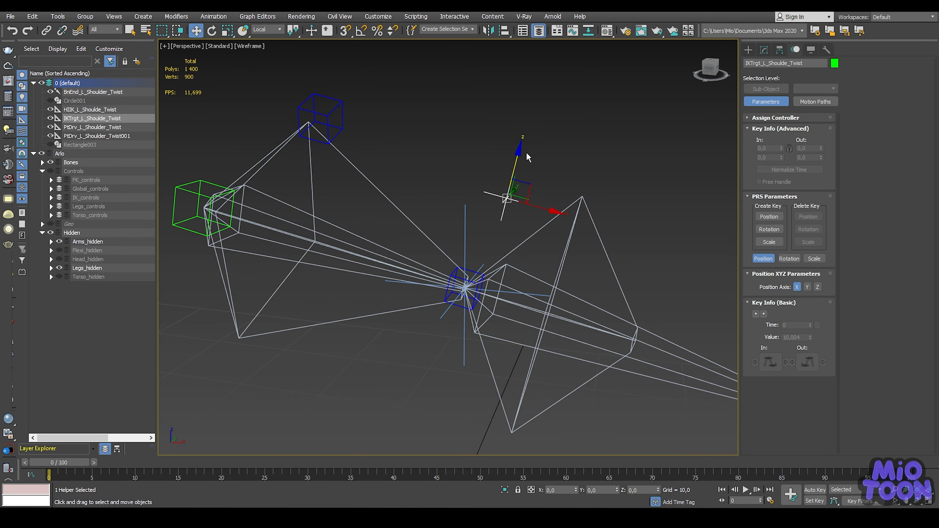
{"action": "key", "text": "ctrl+z"}
Step: Delete the cloned PtDrv_L_Shoulder_Twist001 helper above the arm
{"action": "left_click", "coordinate": [354, 111]}
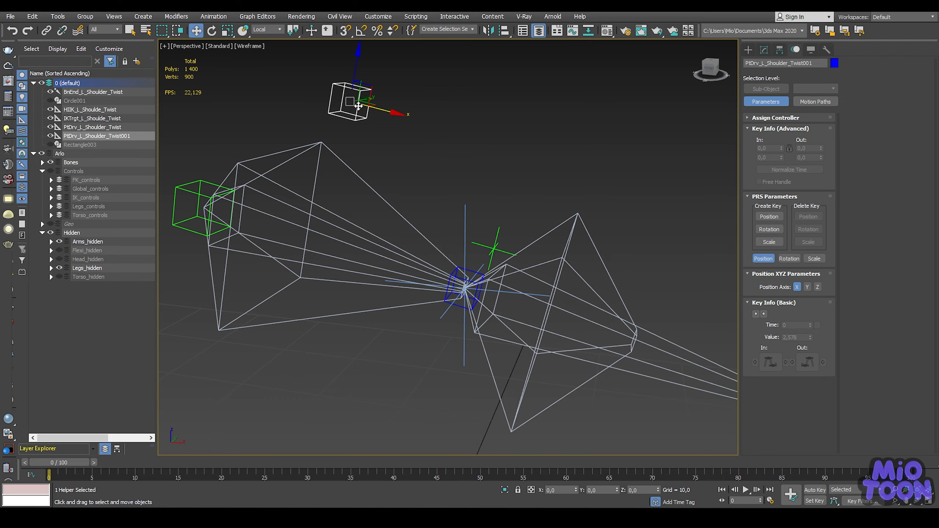
{"action": "left_click", "coordinate": [417, 113]}
{"action": "scroll", "coordinate": [448, 119], "scroll_direction": "down", "scroll_amount": 5}
{"action": "middle_click_drag", "start_coordinate": [449, 119], "coordinate": [435, 166], "text": "alt"}
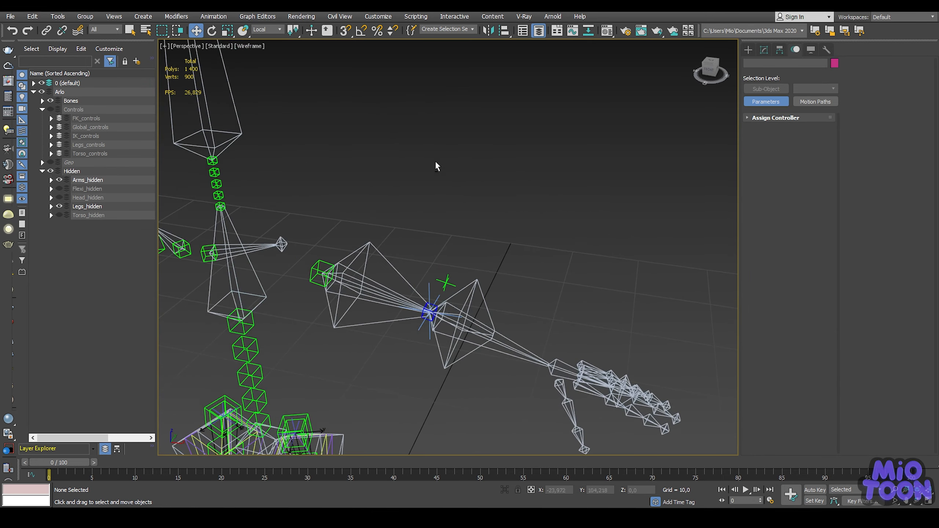
Step: Link HIIK_L_Shoulde_Twist and IKTrgt_L_Shoulde_Twist to the PtDrv_L_Shoulder_Twist helper, and link that helper to the upper-arm bone
{"action": "scroll", "coordinate": [455, 284], "scroll_direction": "up", "scroll_amount": 3}
{"action": "middle_click_drag", "start_coordinate": [457, 282], "coordinate": [465, 254]}
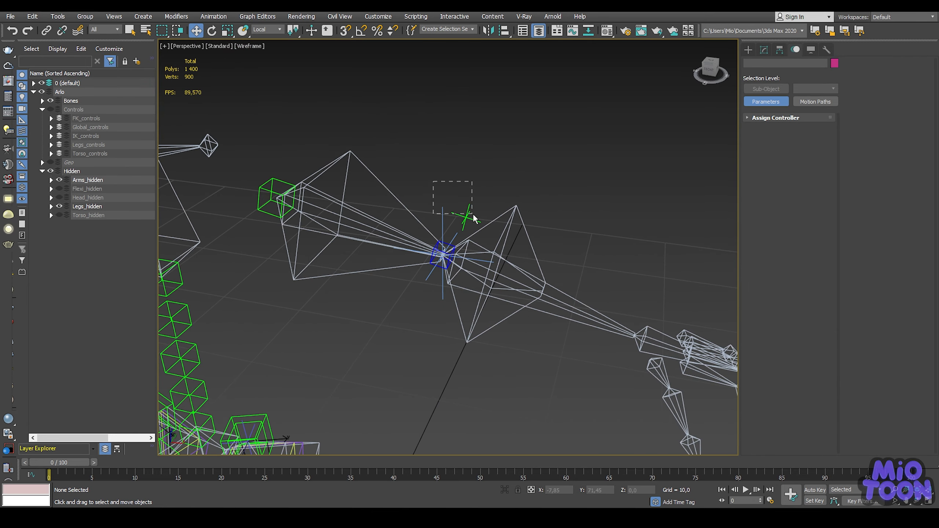
{"action": "left_click_drag", "start_coordinate": [473, 216], "coordinate": [473, 215]}
{"action": "scroll", "coordinate": [457, 201], "scroll_direction": "up", "scroll_amount": 3}
{"action": "left_click", "coordinate": [46, 31]}
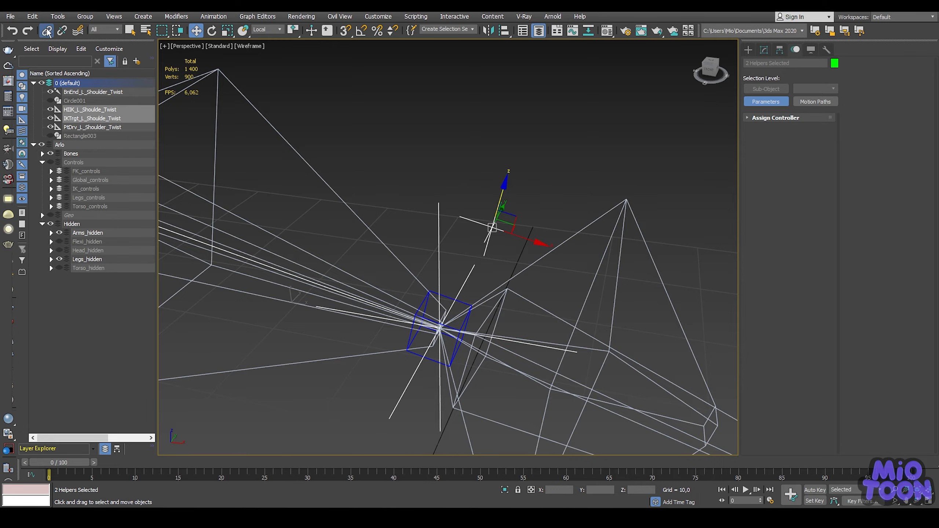
{"action": "middle_click_drag", "start_coordinate": [414, 163], "coordinate": [419, 163], "text": "alt"}
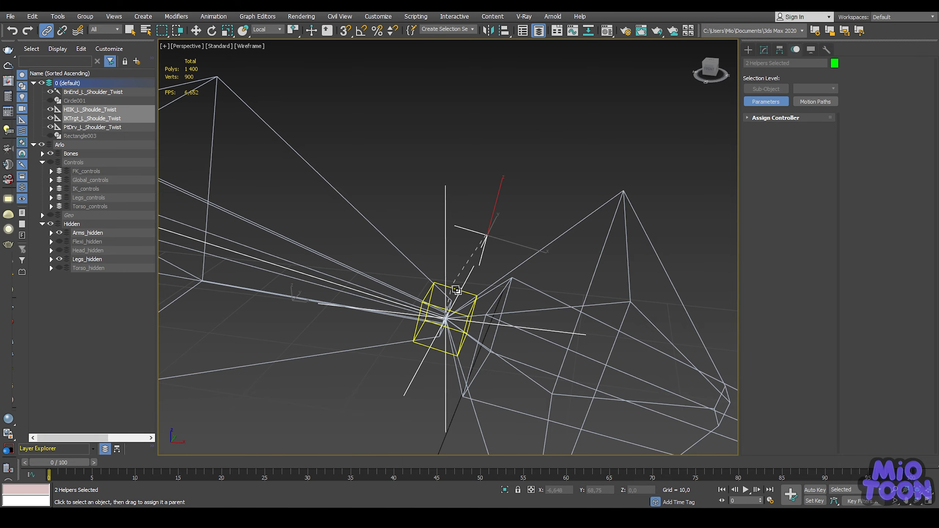
{"action": "middle_click_drag", "start_coordinate": [470, 221], "coordinate": [492, 269], "text": "alt"}
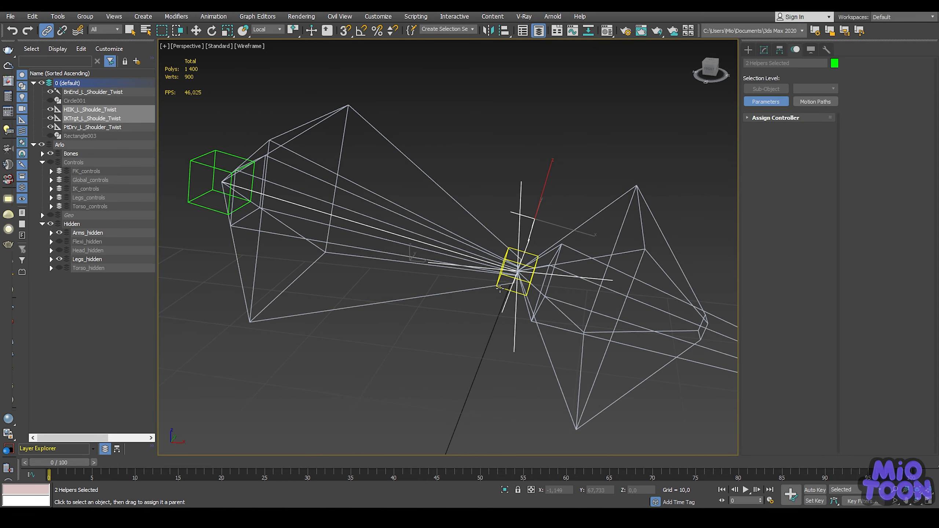
{"action": "left_click_drag", "start_coordinate": [503, 285], "coordinate": [444, 296]}
{"action": "left_click_drag", "start_coordinate": [396, 274], "coordinate": [371, 218]}
{"action": "middle_click_drag", "start_coordinate": [427, 204], "coordinate": [359, 194]}
Step: Freeze the transforms of PtDrv_L_Shoulder_Twist together with its linked IK chain and IK target helpers
{"action": "key", "text": "q"}
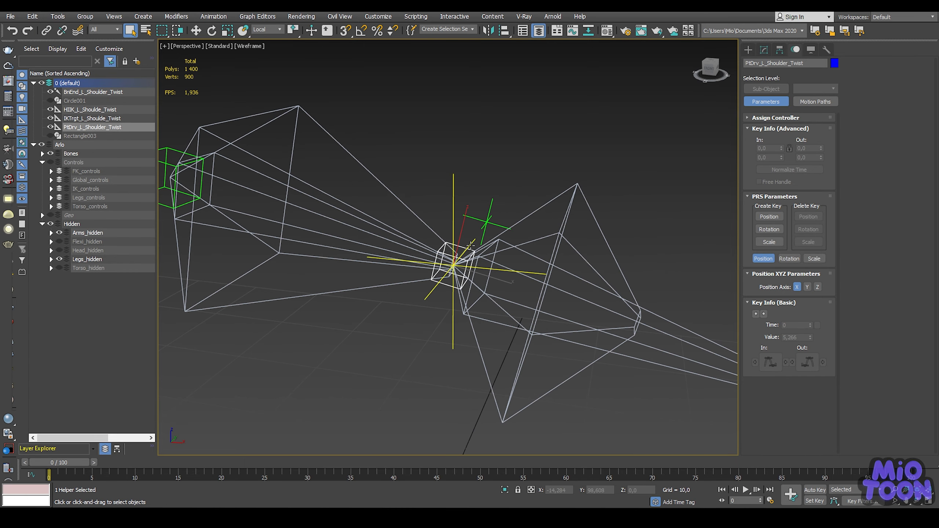
{"action": "double_click", "coordinate": [469, 249]}
{"action": "right_click", "coordinate": [451, 178], "text": "alt"}
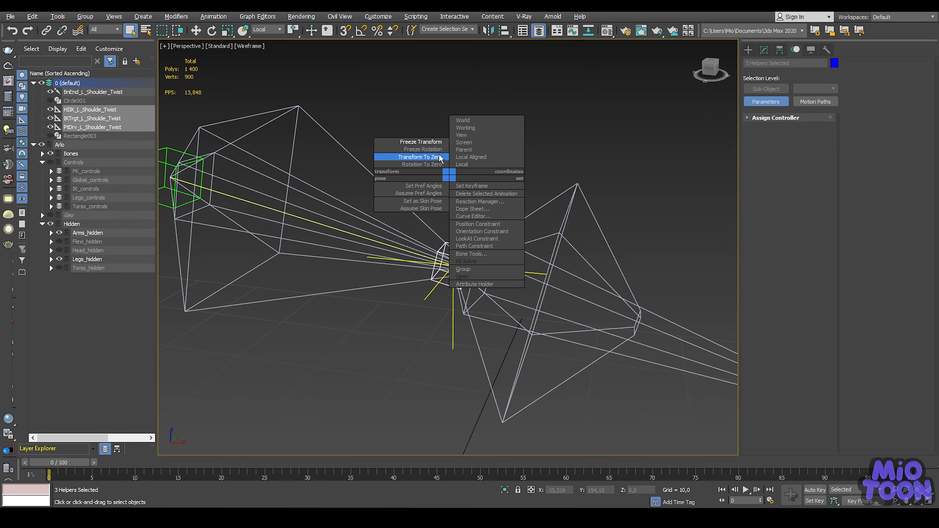
{"action": "left_click", "coordinate": [436, 144]}
{"action": "left_click", "coordinate": [507, 313]}
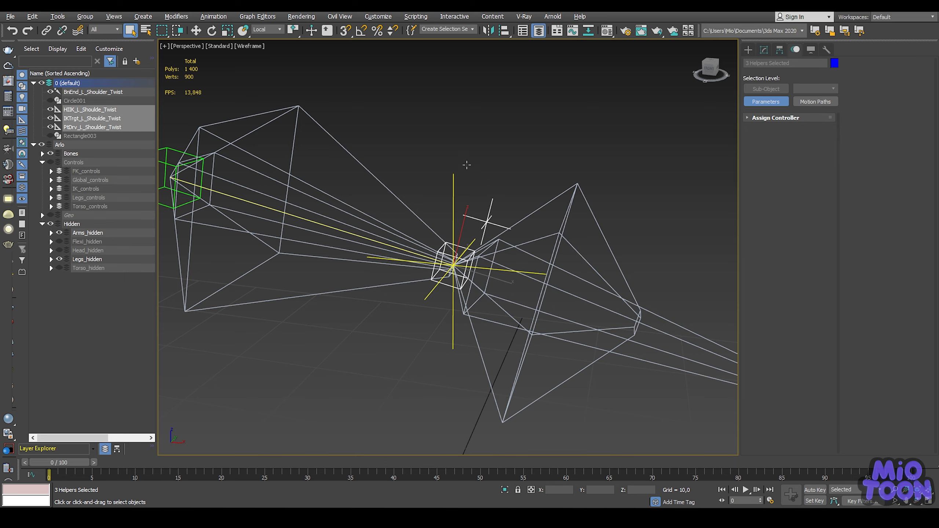
{"action": "middle_click_drag", "start_coordinate": [465, 168], "coordinate": [461, 155]}
Step: Apply a Position Constraint to the PtDrv_L_Shoulder_Twist helper, targeting the left forearm bone
{"action": "left_click", "coordinate": [444, 242]}
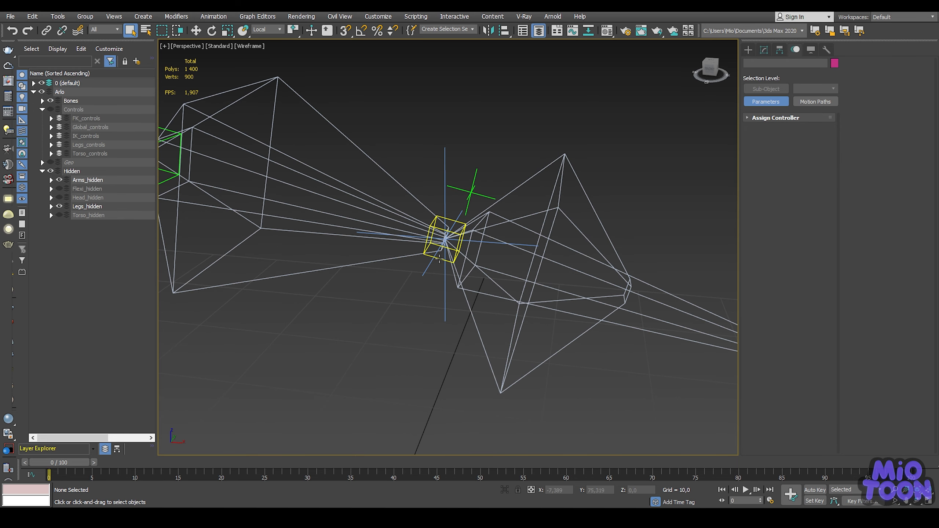
{"action": "right_click", "coordinate": [436, 255], "text": "alt"}
{"action": "left_click", "coordinate": [461, 305]}
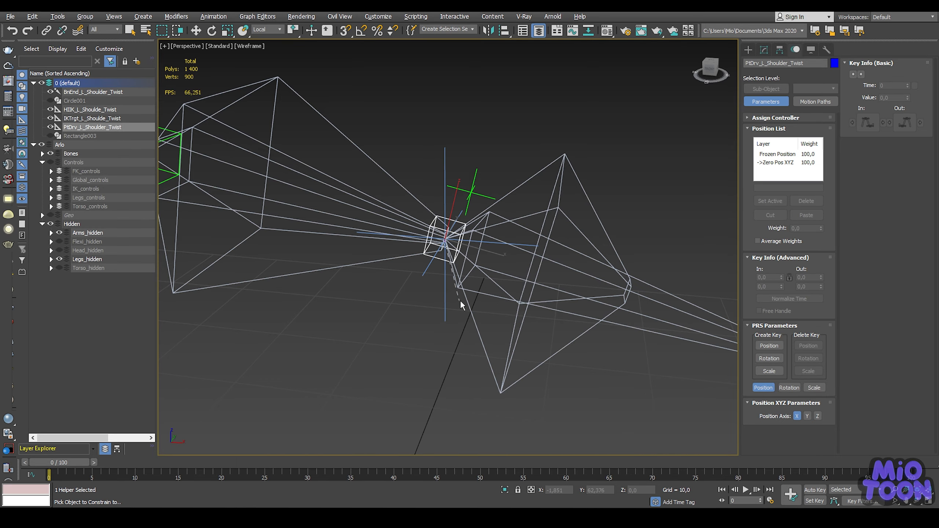
{"action": "left_click", "coordinate": [565, 263]}
Step: Test the setup by rotating the BnDrv_L_Shoulder_MAIN bone around different axes, undoing each rotation
{"action": "mouse_move", "coordinate": [456, 180]}
{"action": "middle_mouse_down"}
{"action": "mouse_move", "coordinate": [450, 191]}
{"action": "mouse_move", "coordinate": [463, 182]}
{"action": "middle_mouse_up"}
{"action": "scroll", "coordinate": [452, 193], "scroll_direction": "down", "scroll_amount": 2}
{"action": "left_click", "coordinate": [342, 185]}
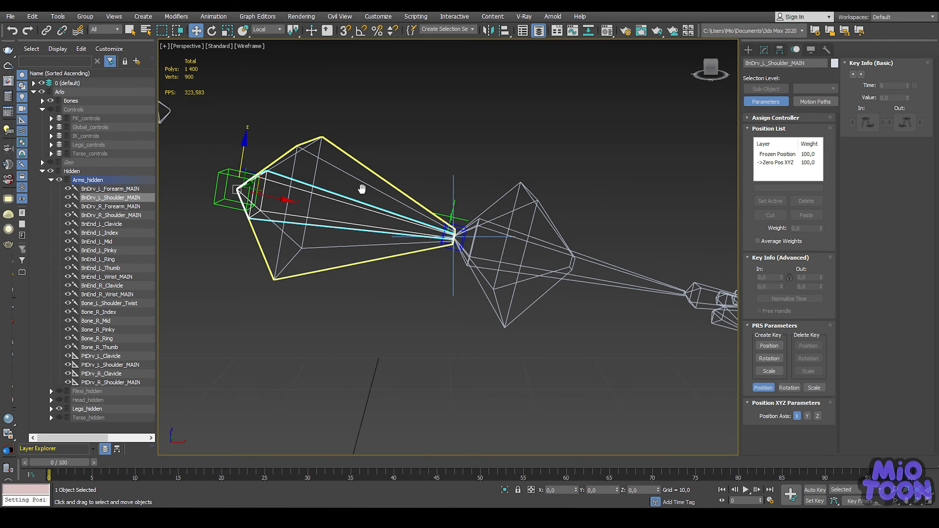
{"action": "key", "text": "e"}
{"action": "left_click_drag", "start_coordinate": [288, 168], "coordinate": [309, 191]}
{"action": "key", "text": "ctrl+z"}
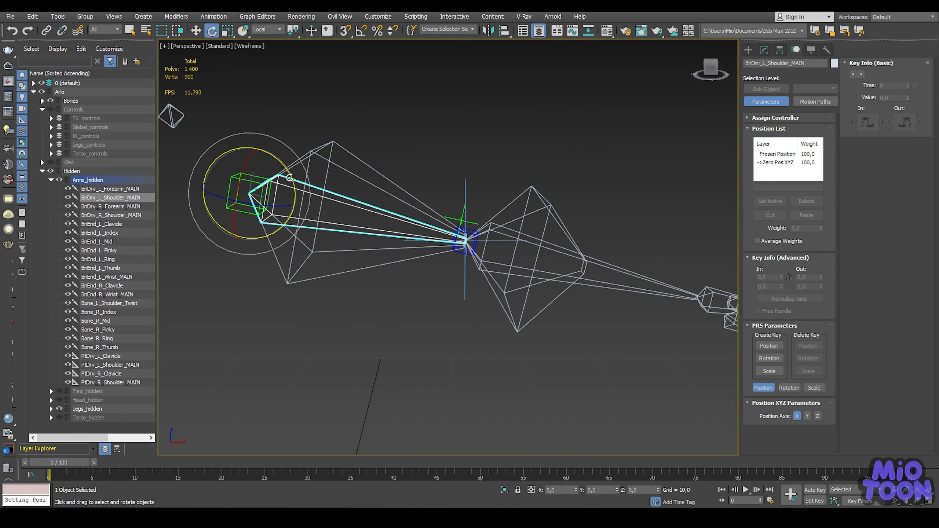
{"action": "left_click_drag", "start_coordinate": [247, 159], "coordinate": [248, 202]}
{"action": "key", "text": "ctrl+z"}
Step: Set up parameter wiring from BnDrv_L_Shoulder_MAIN's Zero Euler XYZ X Rotation to the same X Rotation on PtDrv_L_Shoulder_Twist
{"action": "middle_click_drag", "start_coordinate": [462, 186], "coordinate": [416, 207]}
{"action": "right_click", "coordinate": [332, 174]}
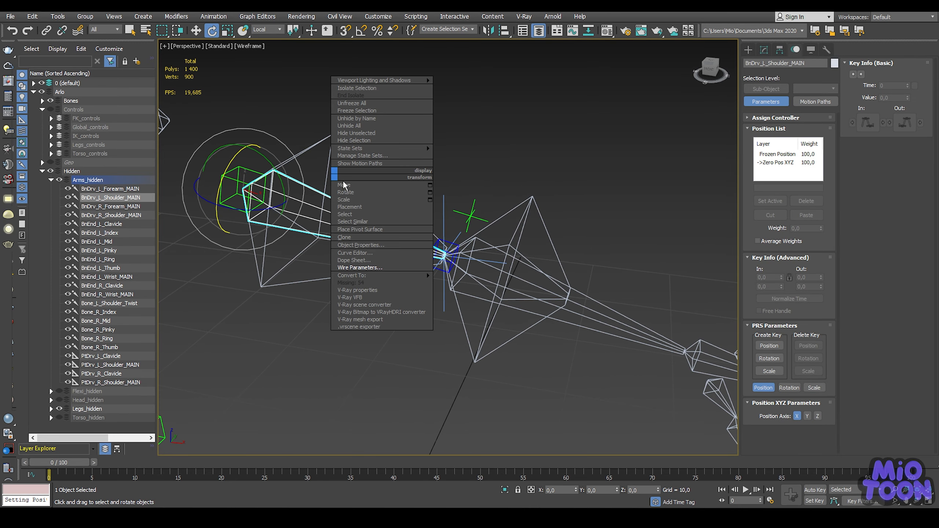
{"action": "left_click", "coordinate": [368, 267]}
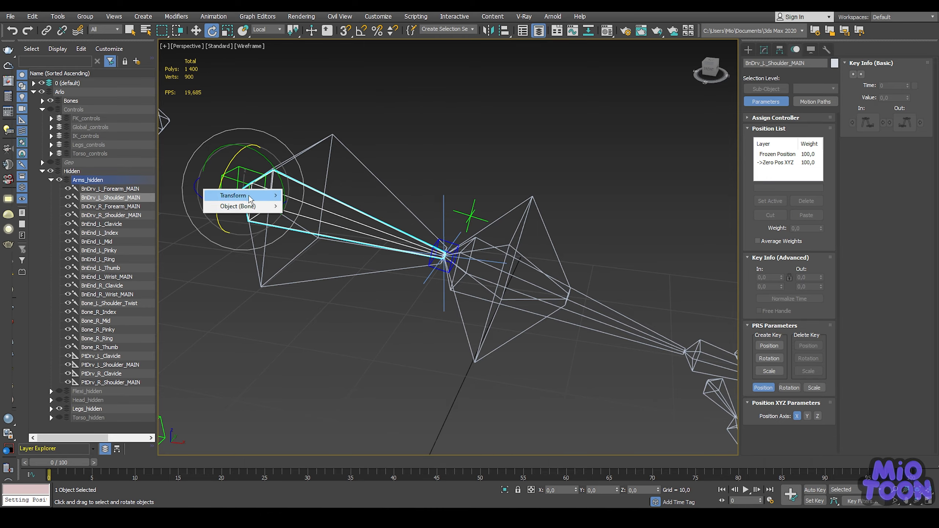
{"action": "mouse_move", "coordinate": [236, 195]}
{"action": "mouse_move", "coordinate": [308, 206]}
{"action": "mouse_move", "coordinate": [380, 217]}
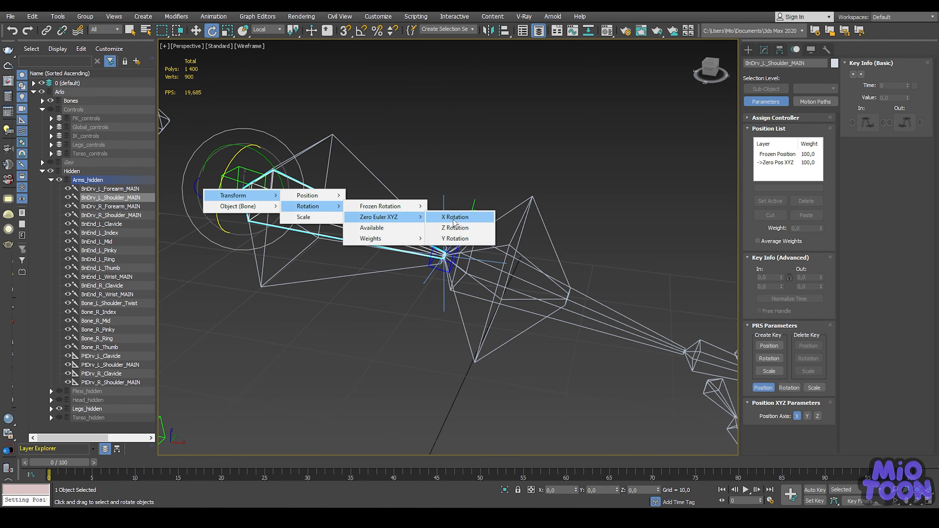
{"action": "left_click", "coordinate": [458, 217]}
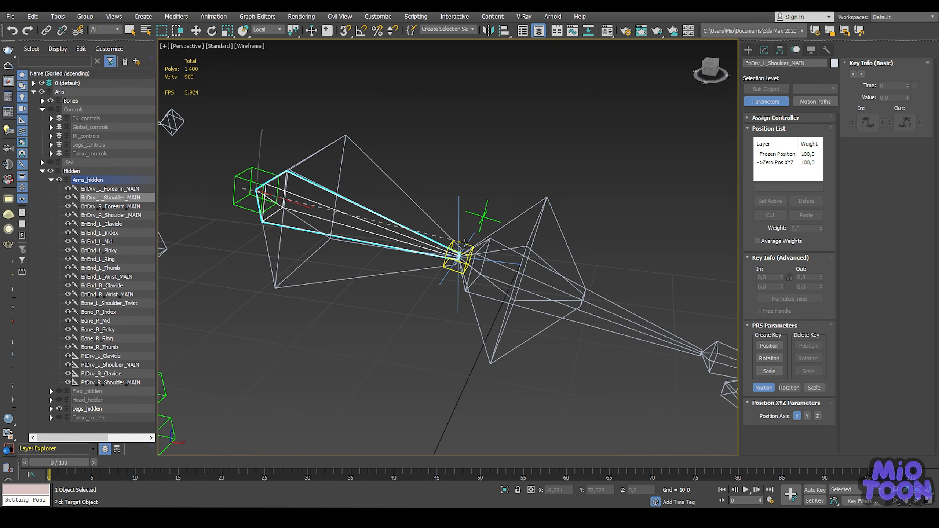
{"action": "left_click", "coordinate": [462, 244]}
{"action": "mouse_move", "coordinate": [481, 249]}
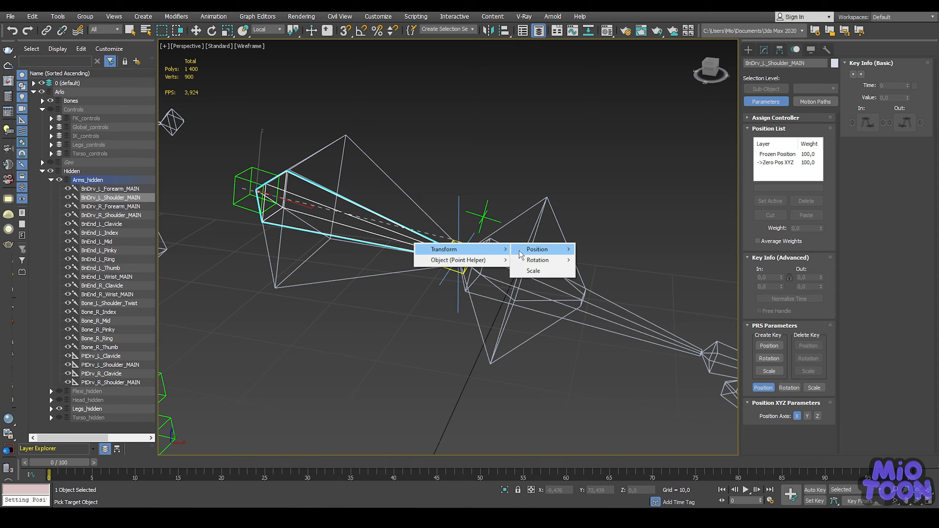
{"action": "mouse_move", "coordinate": [537, 260]}
{"action": "mouse_move", "coordinate": [611, 271]}
{"action": "left_click", "coordinate": [684, 270]}
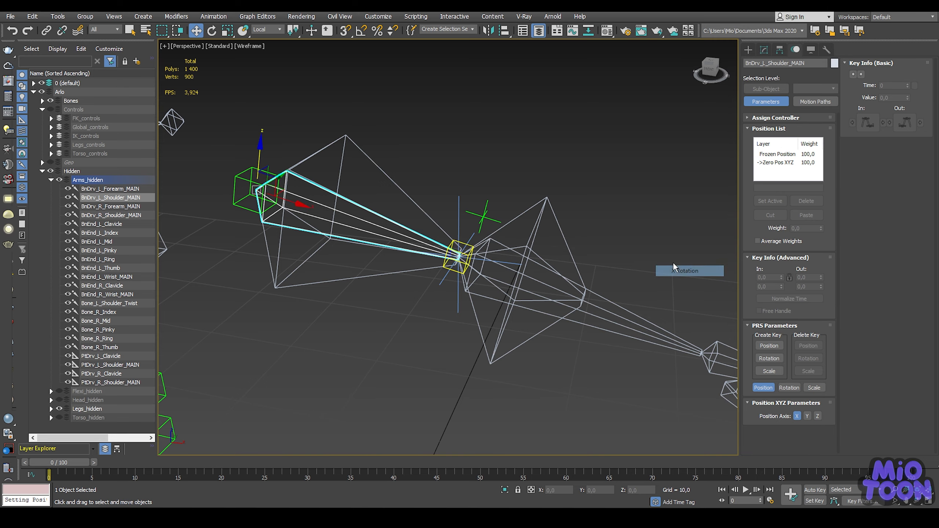
Step: Connect the wiring one way from BnDrv_L_Shoulder_MAIN's X Rotation to PtDrv_L_Shoulder_Twist's X Rotation using the expression -X_Rotation
{"action": "middle_click_drag", "start_coordinate": [547, 141], "coordinate": [594, 142]}
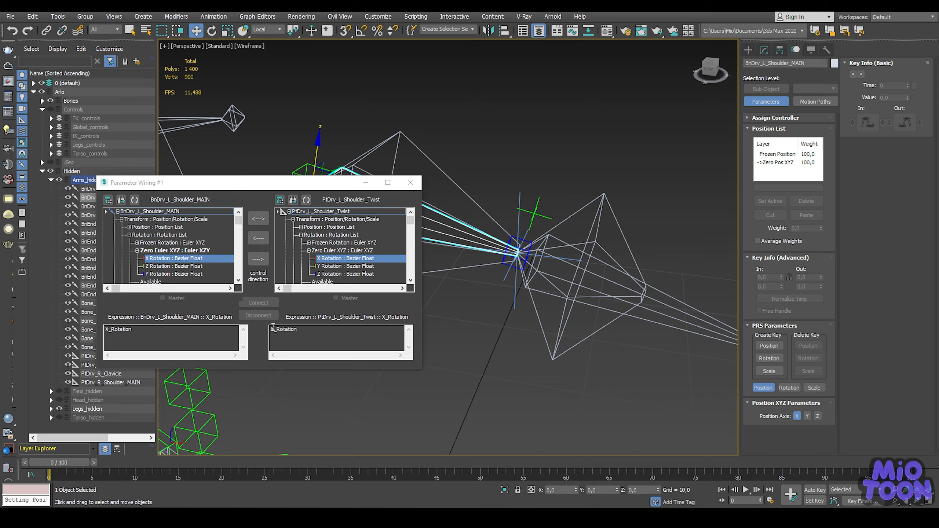
{"action": "left_click", "coordinate": [273, 328]}
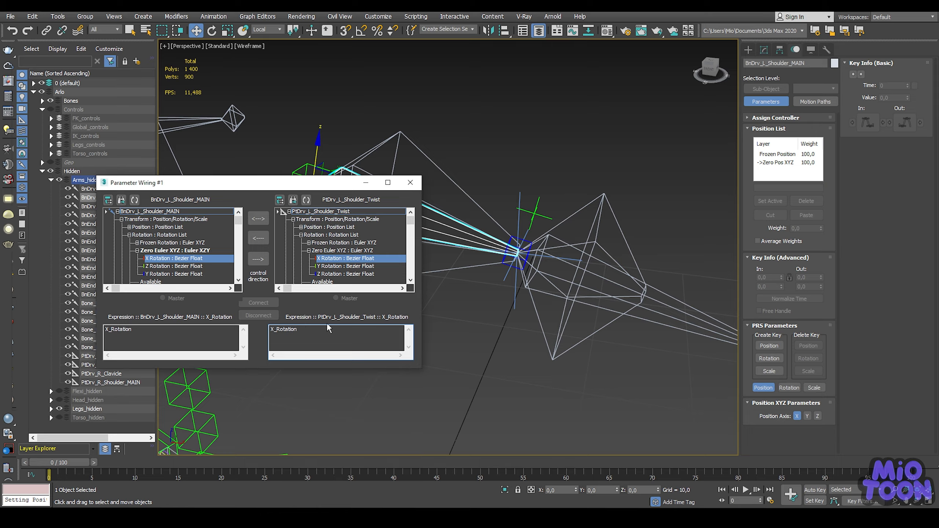
{"action": "left_click", "coordinate": [259, 259]}
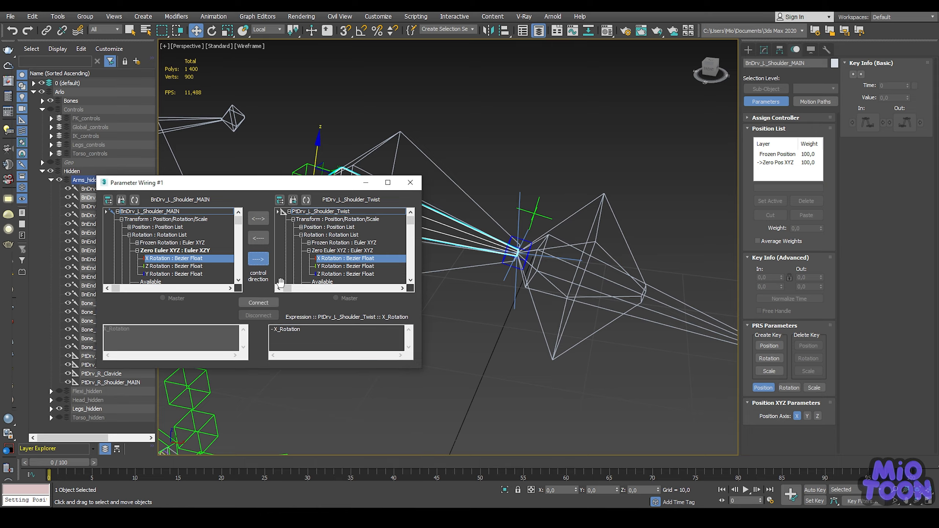
{"action": "left_click", "coordinate": [259, 303]}
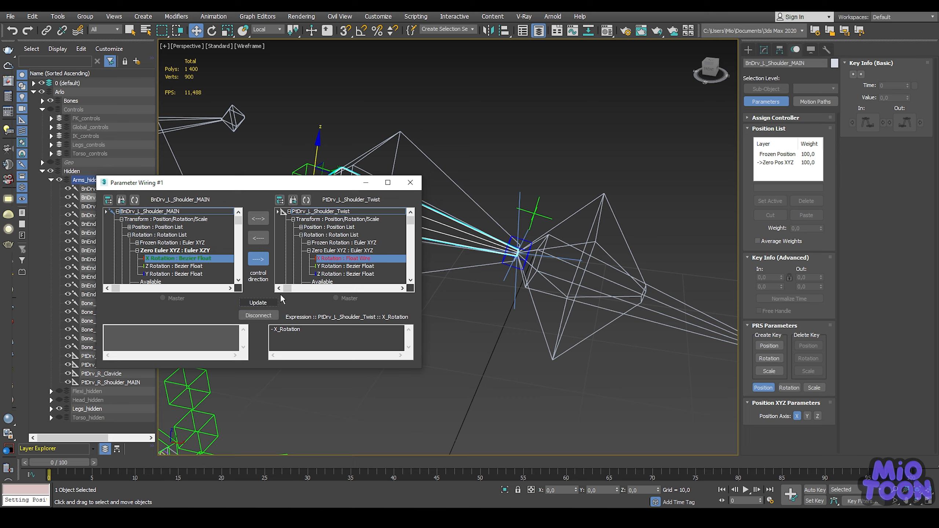
{"action": "left_click", "coordinate": [366, 184]}
Step: Test the wired twist by rotating BnDrv_L_Shoulder_MAIN around different axes, cancelling each rotation and deselecting the bone
{"action": "middle_click_drag", "start_coordinate": [440, 196], "coordinate": [453, 179], "text": "alt"}
{"action": "key", "text": "e"}
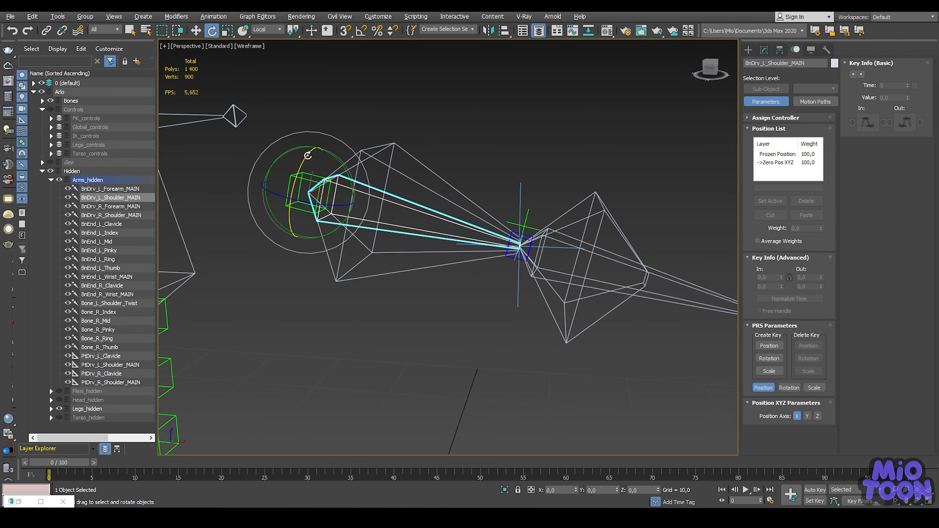
{"action": "left_click_drag", "start_coordinate": [308, 156], "coordinate": [331, 117]}
{"action": "right_click", "coordinate": [332, 117]}
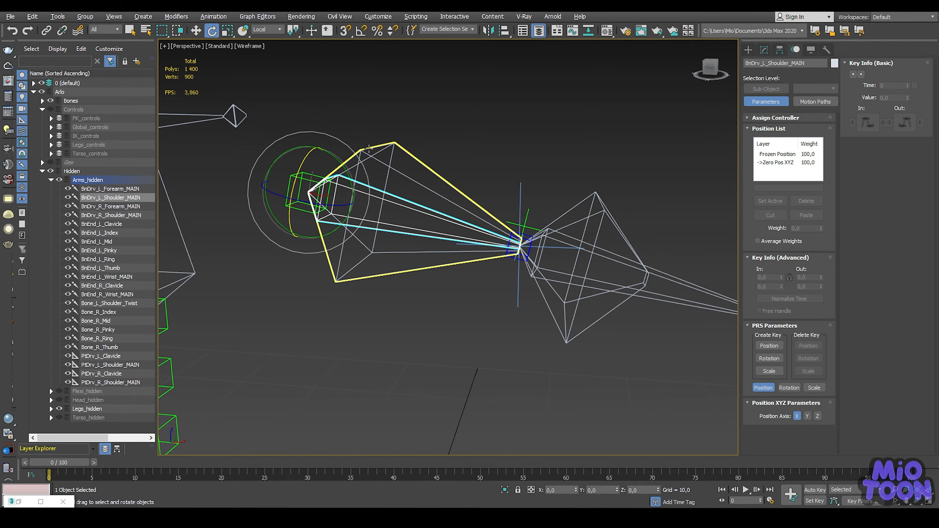
{"action": "scroll", "coordinate": [368, 148], "scroll_direction": "down", "scroll_amount": 4}
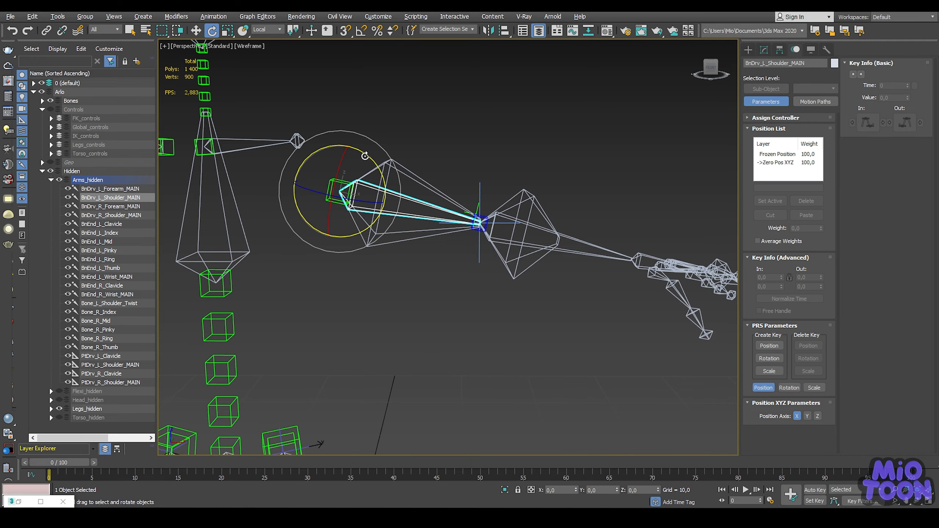
{"action": "left_click_drag", "start_coordinate": [365, 156], "coordinate": [439, 184]}
{"action": "right_click", "coordinate": [445, 187], "text": "alt"}
{"action": "left_click", "coordinate": [435, 168]}
{"action": "scroll", "coordinate": [432, 164], "scroll_direction": "down", "scroll_amount": 3}
{"action": "left_click", "coordinate": [490, 143]}
Step: Check the rotation axis order of BnDrv_R_Shoulder_MAIN and clone the bone as a copy
{"action": "middle_click_drag", "start_coordinate": [490, 144], "coordinate": [537, 141]}
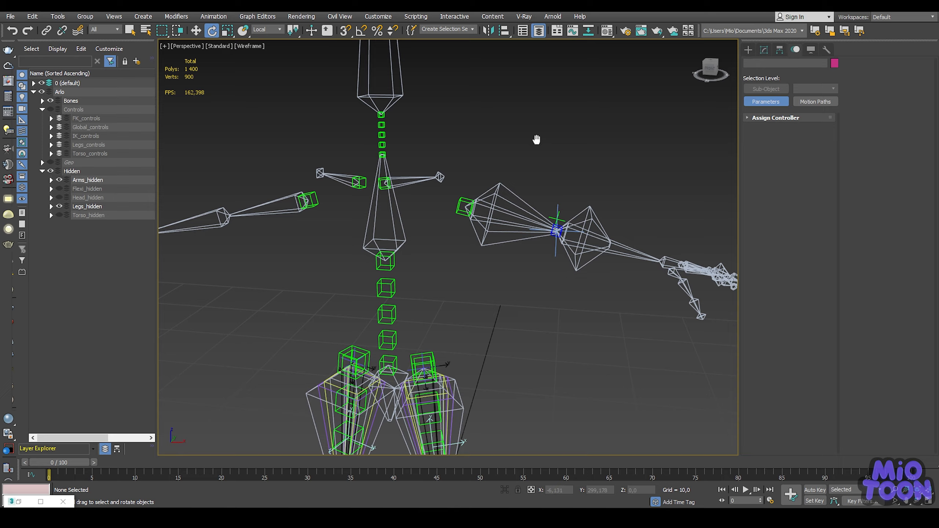
{"action": "middle_click_drag", "start_coordinate": [475, 281], "coordinate": [436, 290]}
{"action": "left_click", "coordinate": [413, 265]}
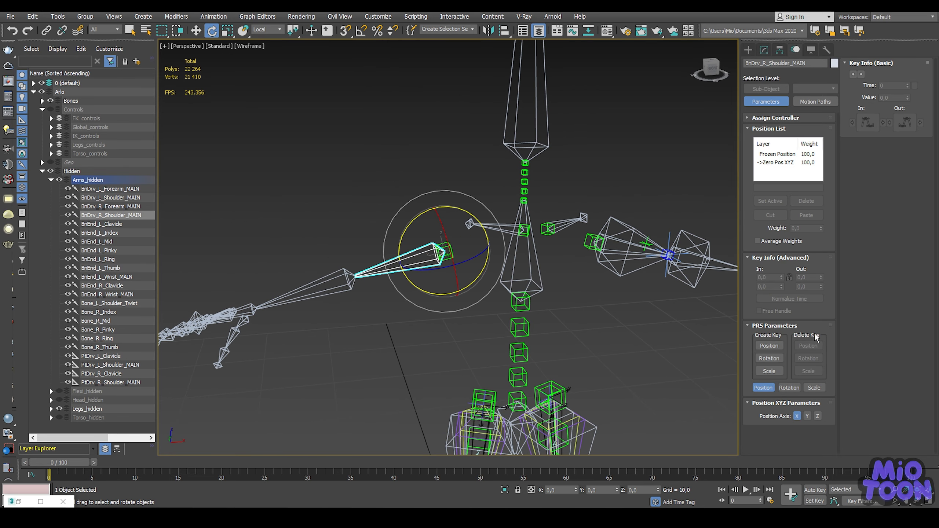
{"action": "left_click", "coordinate": [790, 388]}
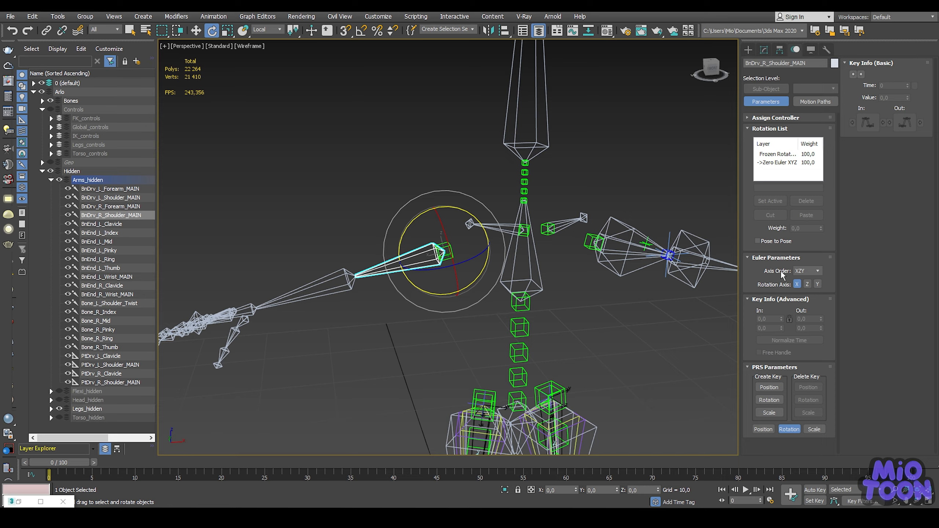
{"action": "scroll", "coordinate": [408, 252], "scroll_direction": "up", "scroll_amount": 3}
{"action": "key", "text": "ctrl+v"}
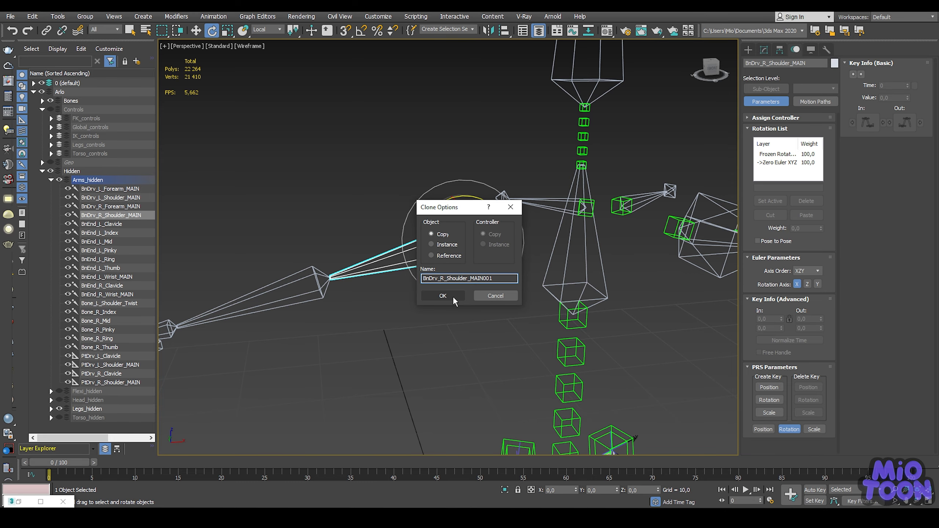
{"action": "left_click", "coordinate": [443, 296]}
Step: Set the cloned right shoulder bone's width and height to 3
{"action": "mouse_move", "coordinate": [486, 262]}
{"action": "middle_mouse_down"}
{"action": "mouse_move", "coordinate": [490, 293]}
{"action": "mouse_move", "coordinate": [472, 293]}
{"action": "middle_mouse_up"}
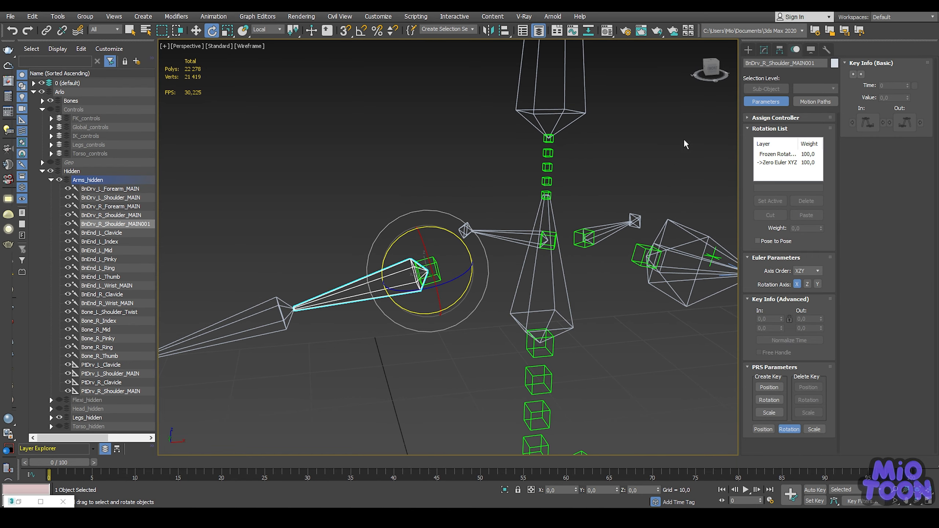
{"action": "left_click", "coordinate": [764, 49]}
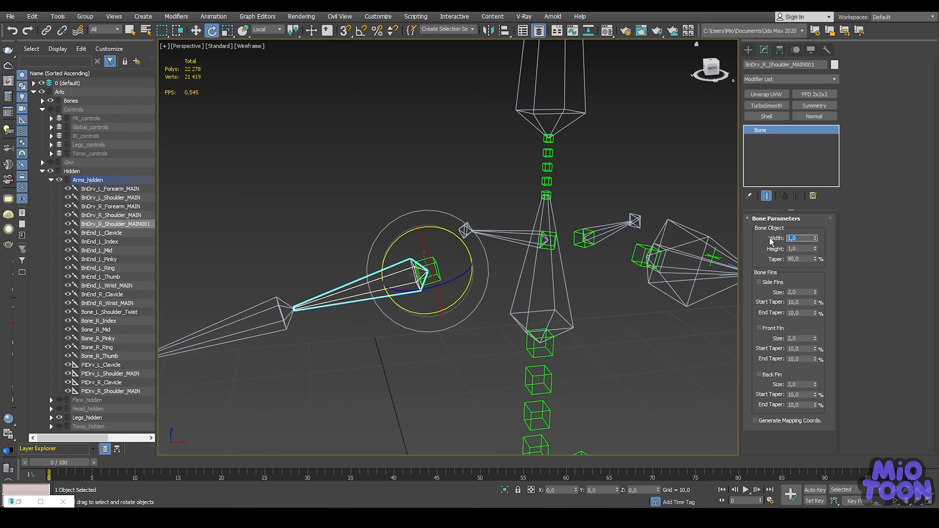
{"action": "type", "text": "3"}
{"action": "key", "text": "Tab"}
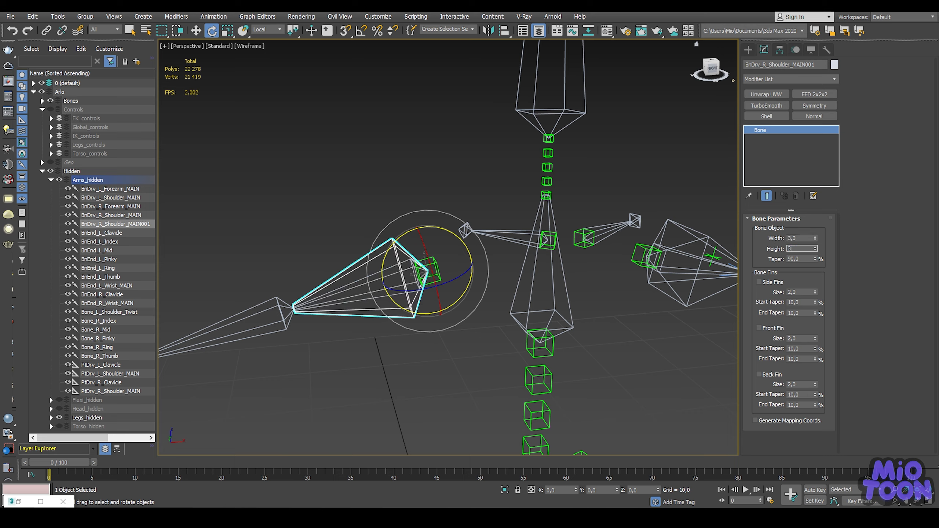
{"action": "type", "text": "3"}
{"action": "key", "text": "Return"}
Step: Rename the cloned right shoulder bone Bone_R_Shoulder_Twist, following the left twist bone's name
{"action": "middle_click_drag", "start_coordinate": [621, 251], "coordinate": [564, 229], "text": "alt"}
{"action": "scroll", "coordinate": [586, 242], "scroll_direction": "down", "scroll_amount": 4}
{"action": "scroll", "coordinate": [564, 230], "scroll_direction": "up", "scroll_amount": 6}
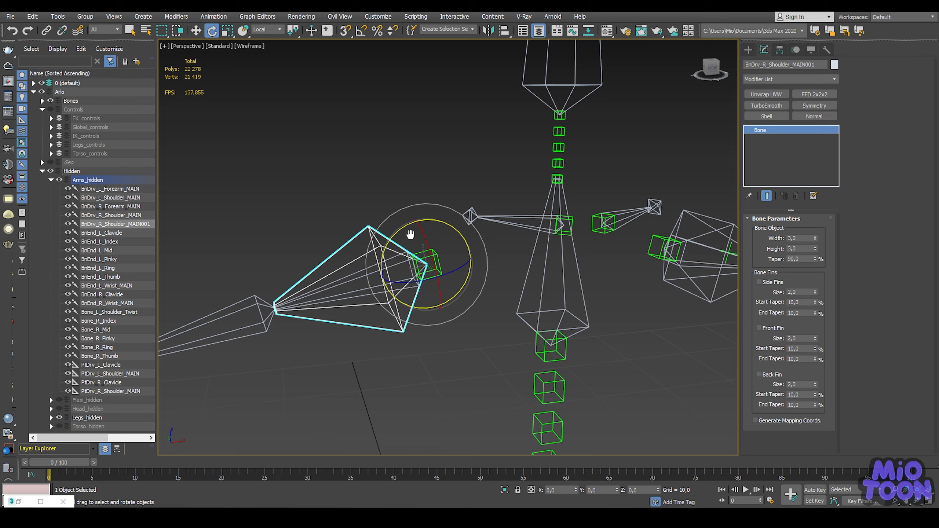
{"action": "left_click", "coordinate": [693, 218]}
{"action": "key", "text": "q"}
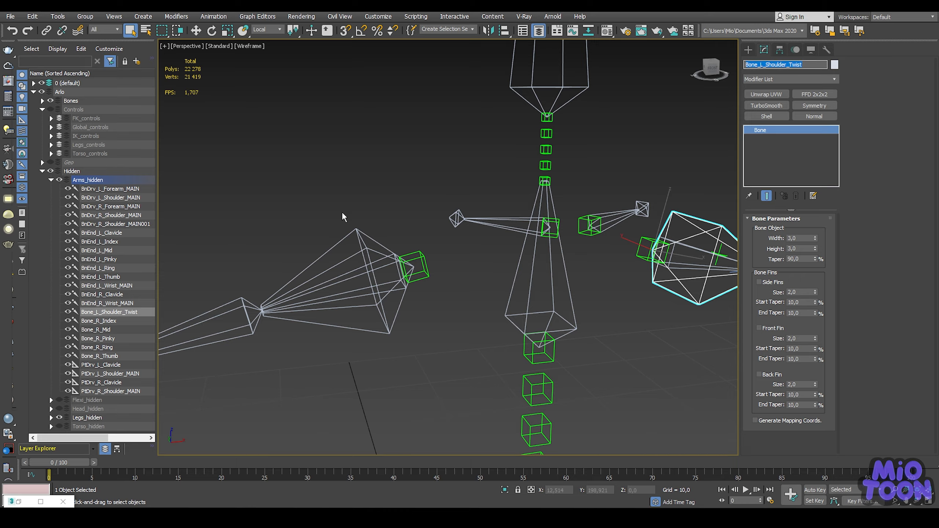
{"action": "left_click", "coordinate": [373, 232]}
{"action": "left_click", "coordinate": [757, 65]}
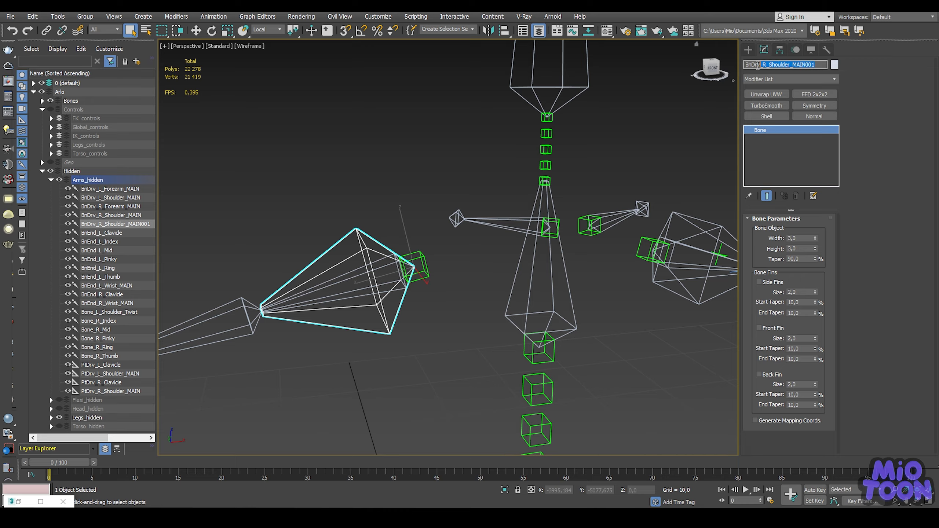
{"action": "left_click_drag", "start_coordinate": [813, 65], "coordinate": [711, 70]}
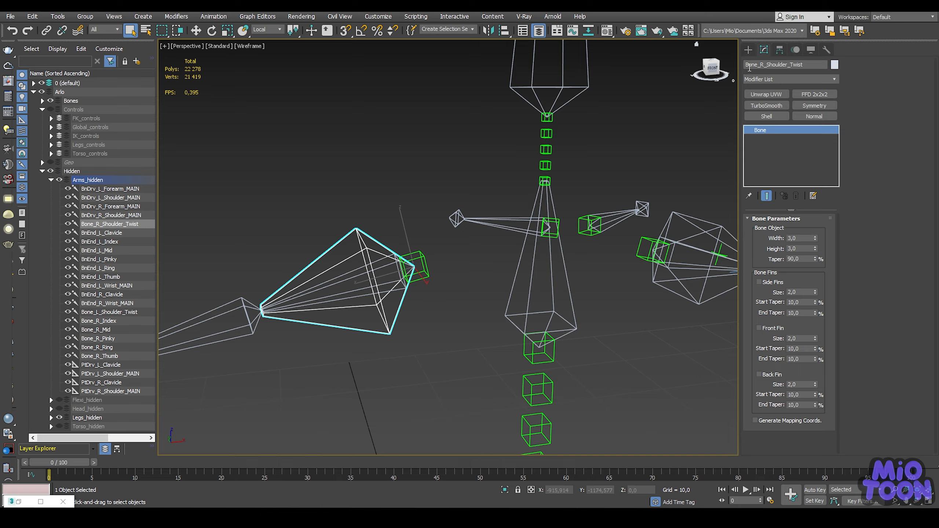
Step: Close the Parameter Wiring window and create an end bone for Bone_R_Shoulder_Twist with Bone Tools
{"action": "left_click", "coordinate": [20, 501]}
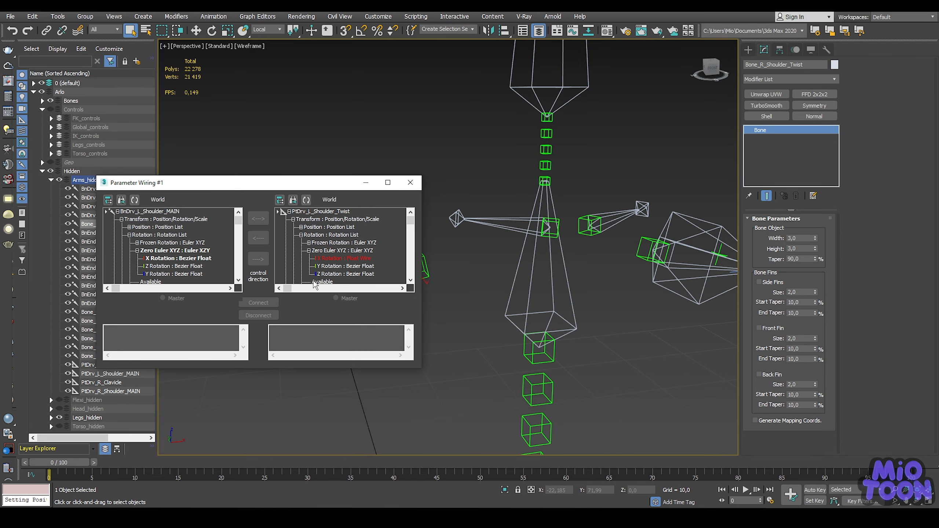
{"action": "middle_click_drag", "start_coordinate": [476, 196], "coordinate": [657, 179]}
{"action": "left_click", "coordinate": [411, 182]}
{"action": "right_click", "coordinate": [419, 158]}
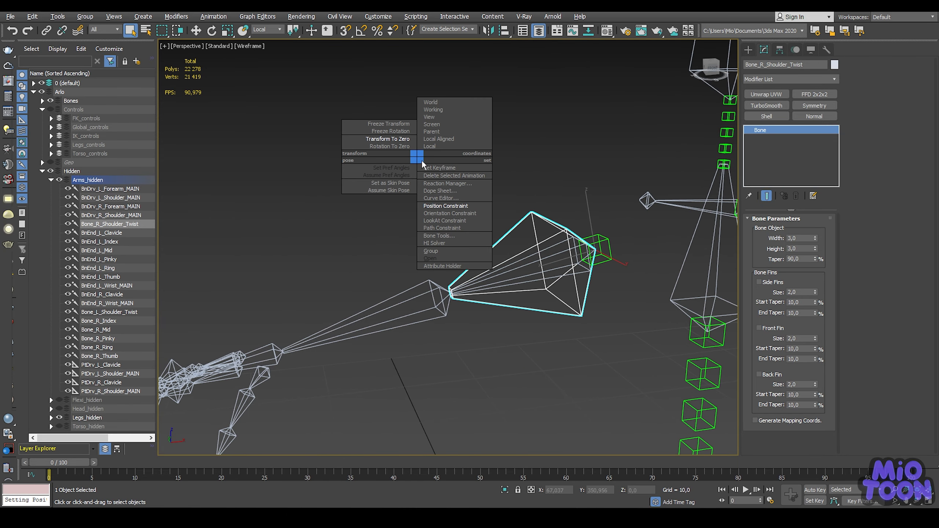
{"action": "left_click", "coordinate": [440, 236]}
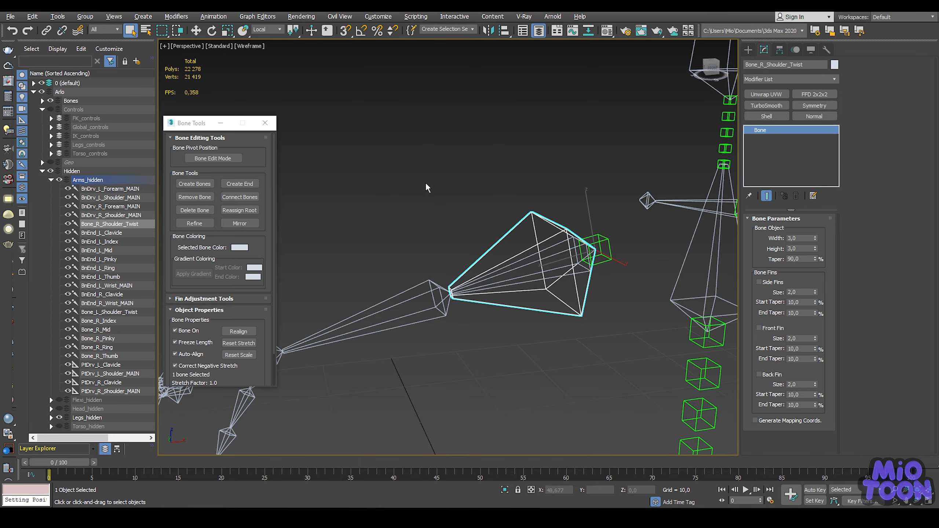
{"action": "left_click", "coordinate": [249, 186]}
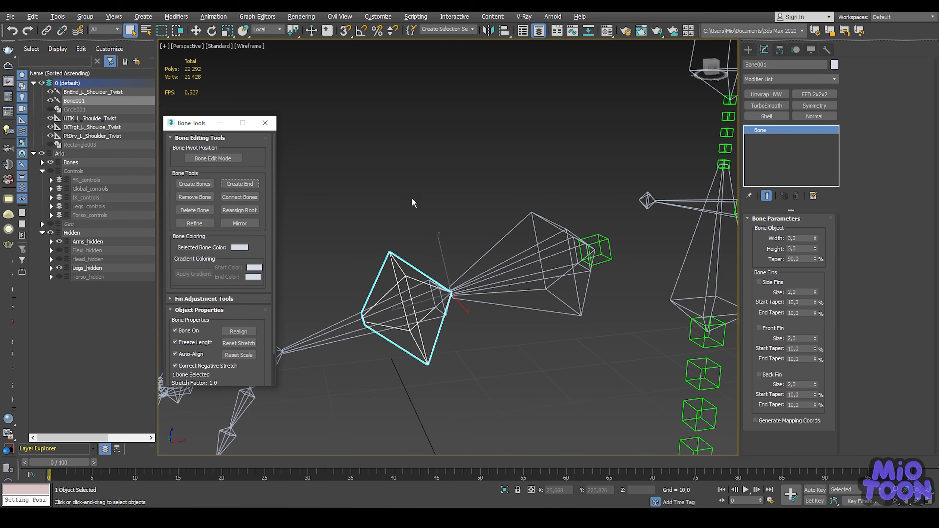
Step: Rename the new right end bone BnEnd_R_Shoulder_Twist, matching the left end bone's name, and minimize Bone Tools
{"action": "middle_click_drag", "start_coordinate": [495, 203], "coordinate": [408, 209]}
{"action": "scroll", "coordinate": [395, 209], "scroll_direction": "down", "scroll_amount": 5}
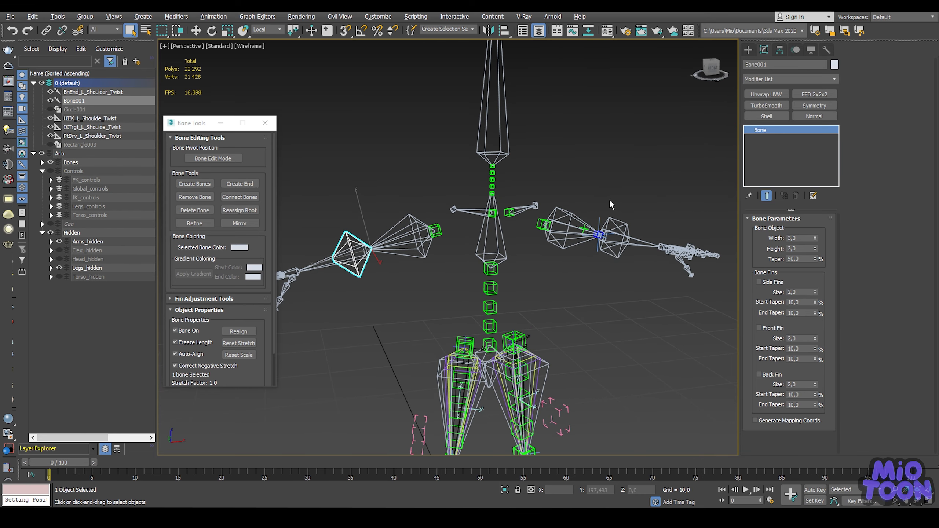
{"action": "left_click", "coordinate": [623, 223]}
{"action": "double_click", "coordinate": [795, 65]}
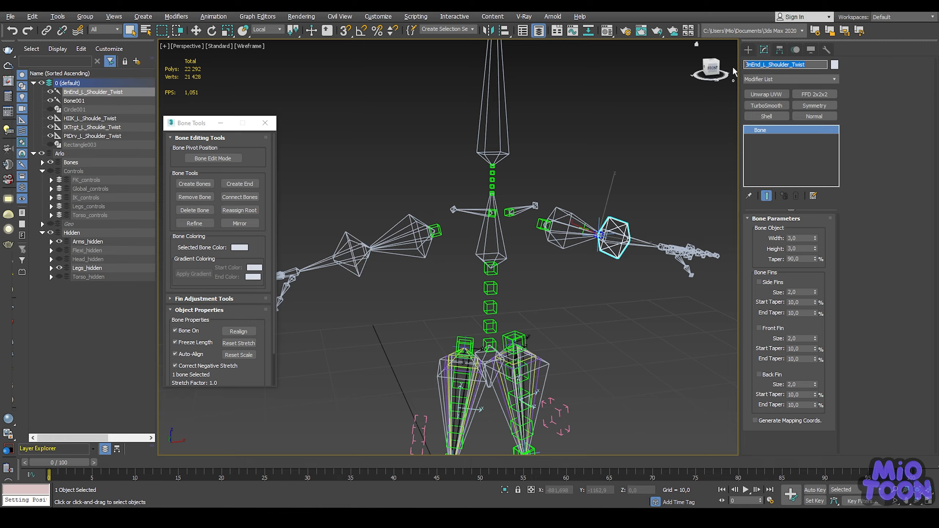
{"action": "left_click", "coordinate": [351, 244]}
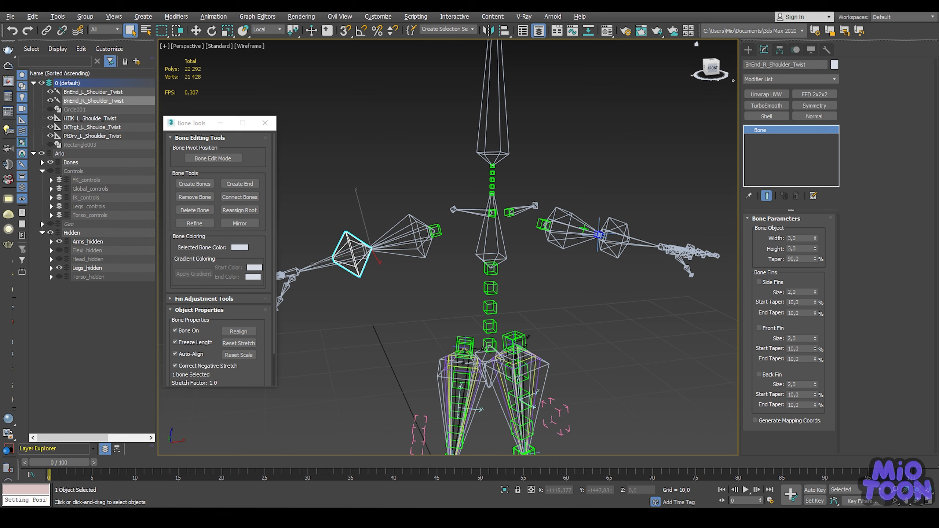
{"action": "left_click", "coordinate": [221, 126]}
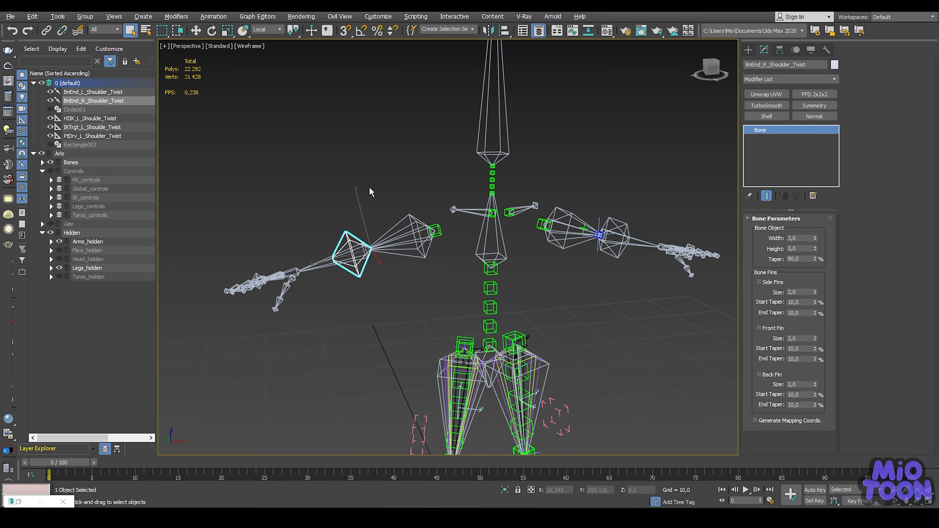
Step: Apply Transform To Zero to the left and right shoulder twist end bones together
{"action": "left_click", "coordinate": [620, 224], "text": "ctrl"}
{"action": "right_click", "coordinate": [626, 189], "text": "alt"}
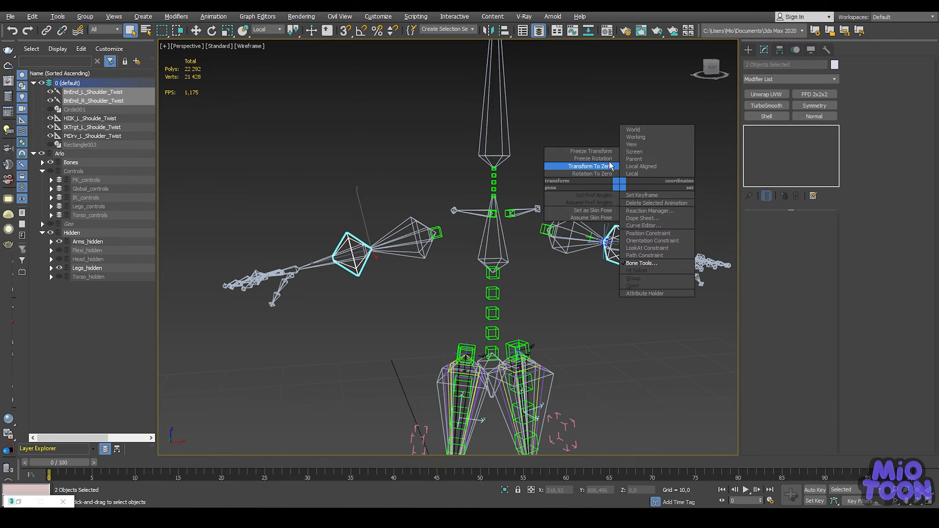
{"action": "left_click", "coordinate": [580, 167]}
{"action": "left_click", "coordinate": [519, 315]}
Step: Test the left twist IK target helper by moving it along its local Z axis, and undo the move
{"action": "middle_click_drag", "start_coordinate": [577, 181], "coordinate": [518, 214]}
{"action": "left_click", "coordinate": [538, 263]}
{"action": "key", "text": "w"}
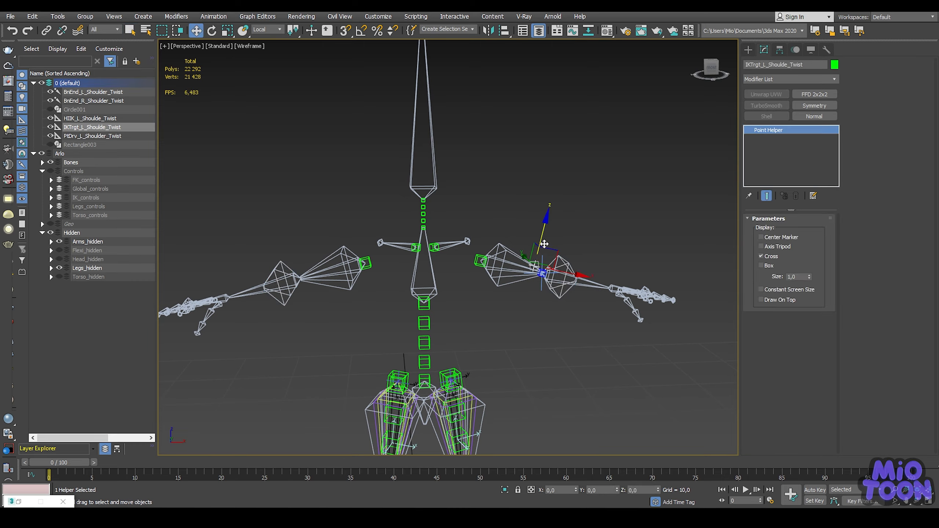
{"action": "left_click_drag", "start_coordinate": [538, 236], "coordinate": [529, 280]}
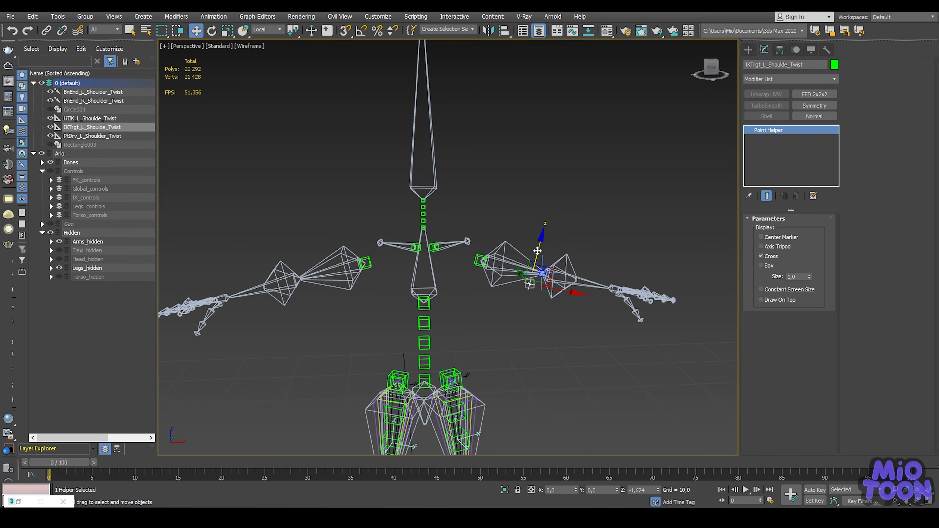
{"action": "key", "text": "ctrl+z"}
Step: Create a new Point helper with box display and size 1 in empty space beside the legs
{"action": "middle_click_drag", "start_coordinate": [364, 249], "coordinate": [450, 212]}
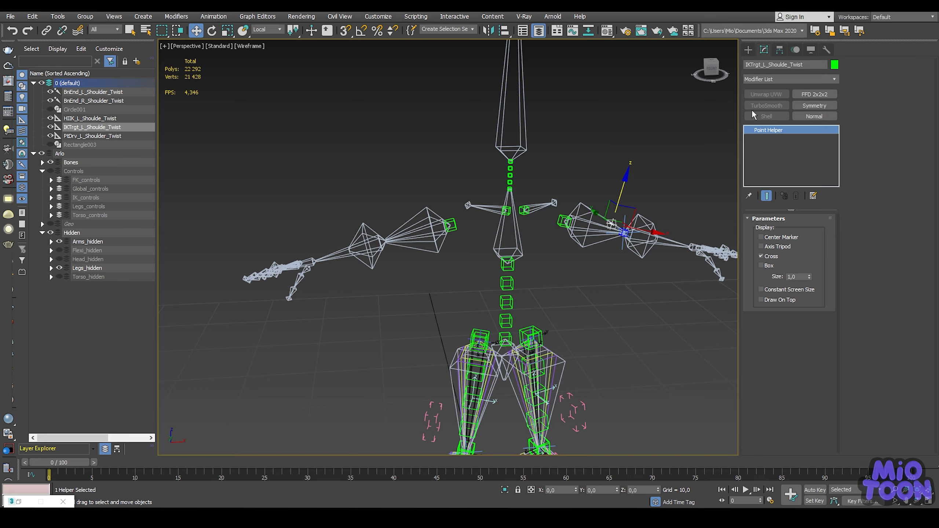
{"action": "left_click", "coordinate": [747, 50]}
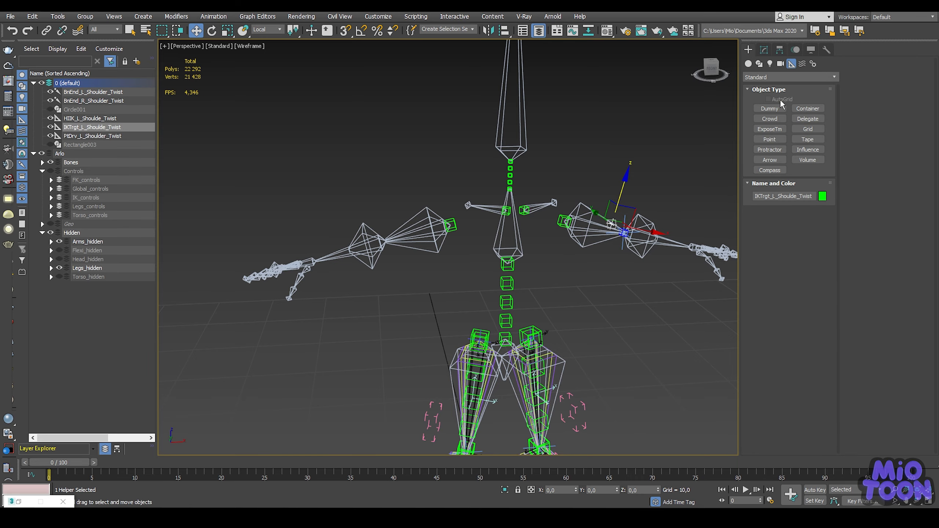
{"action": "left_click", "coordinate": [769, 139]}
{"action": "left_click", "coordinate": [651, 366]}
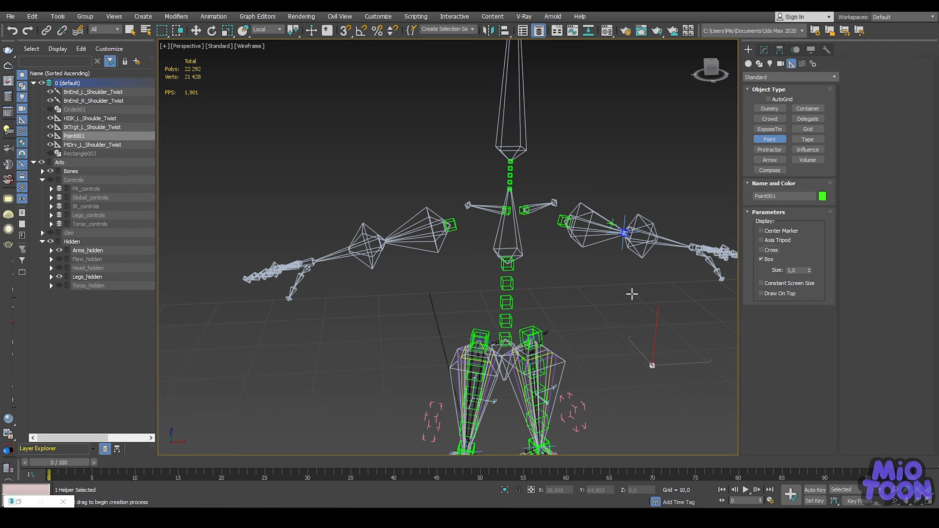
Step: Align the new Point helper to the BnEnd_R_Shoulder_Twist bone
{"action": "middle_click_drag", "start_coordinate": [632, 294], "coordinate": [627, 291]}
{"action": "key", "text": "alt+a"}
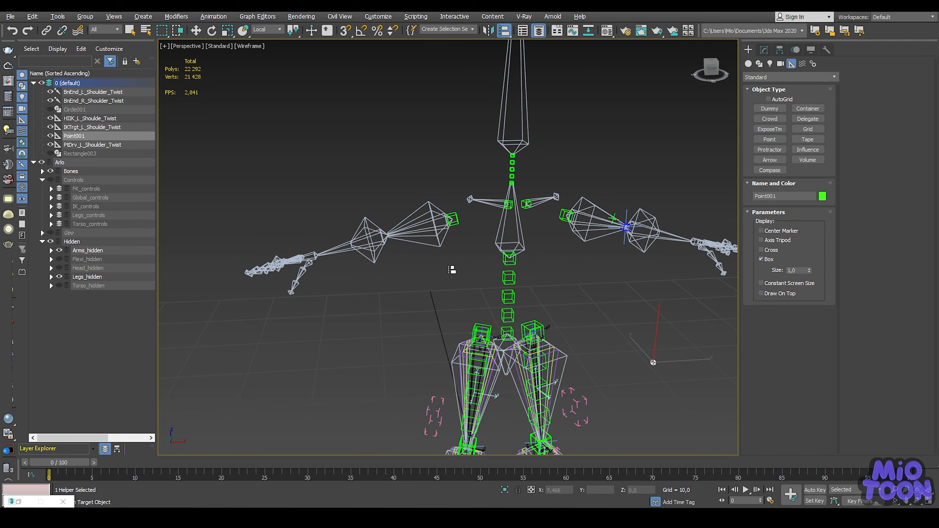
{"action": "left_click", "coordinate": [370, 219]}
{"action": "left_click", "coordinate": [482, 340]}
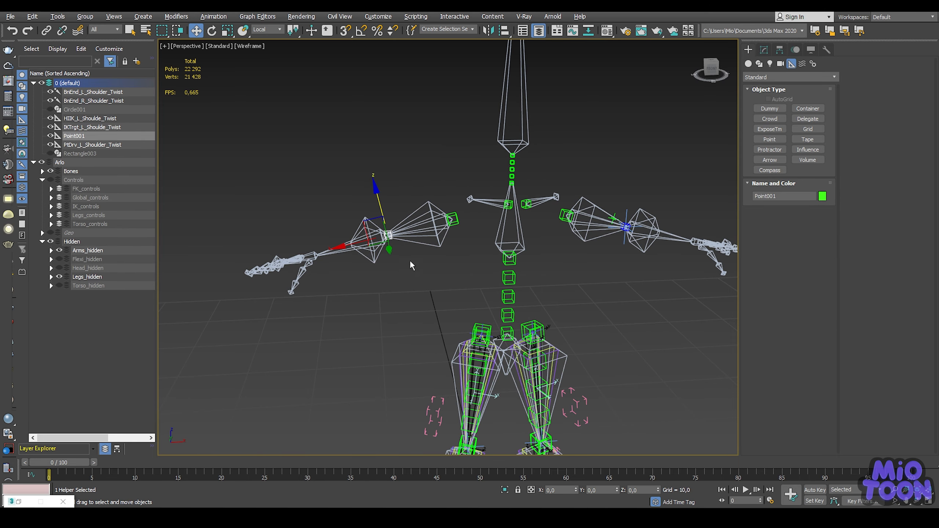
{"action": "scroll", "coordinate": [409, 259], "scroll_direction": "up", "scroll_amount": 5}
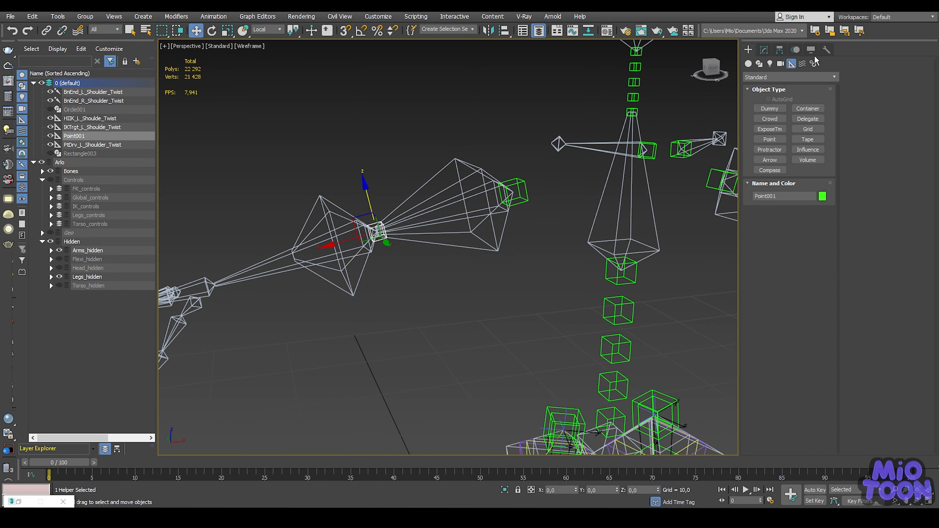
Step: Change the object color of the new right-side Point helper to blue
{"action": "left_click", "coordinate": [764, 50]}
{"action": "left_click", "coordinate": [834, 65]}
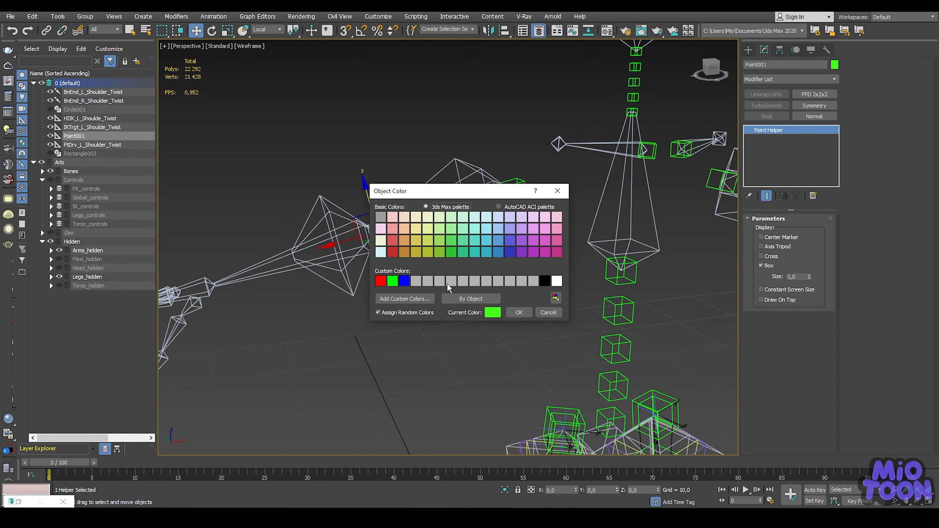
{"action": "left_click", "coordinate": [520, 312]}
Step: Rename the right-side Point helper PtDrv_R_Shoulder_Twist, reusing the name of the left driver helper
{"action": "middle_click_drag", "start_coordinate": [519, 312], "coordinate": [331, 313]}
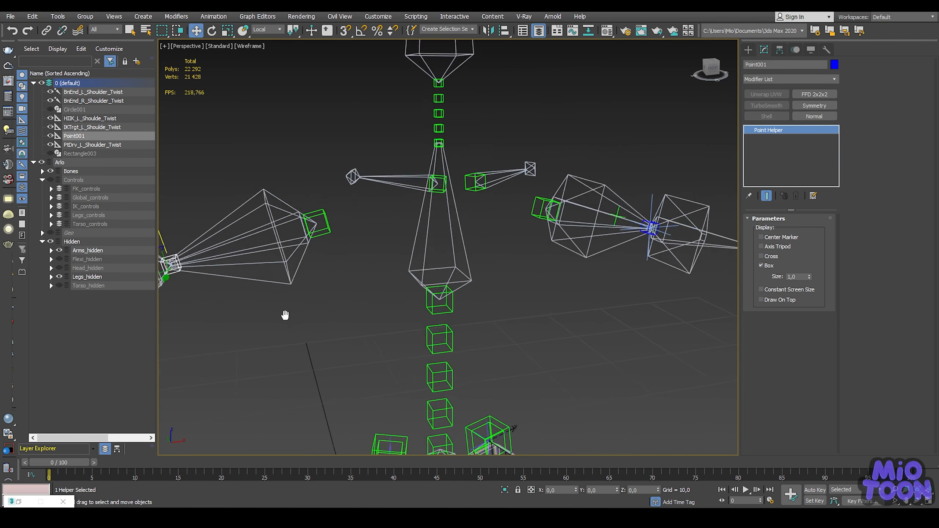
{"action": "scroll", "coordinate": [621, 232], "scroll_direction": "up", "scroll_amount": 5}
{"action": "key", "text": "q"}
{"action": "scroll", "coordinate": [630, 229], "scroll_direction": "up", "scroll_amount": 3}
{"action": "left_click", "coordinate": [625, 222]}
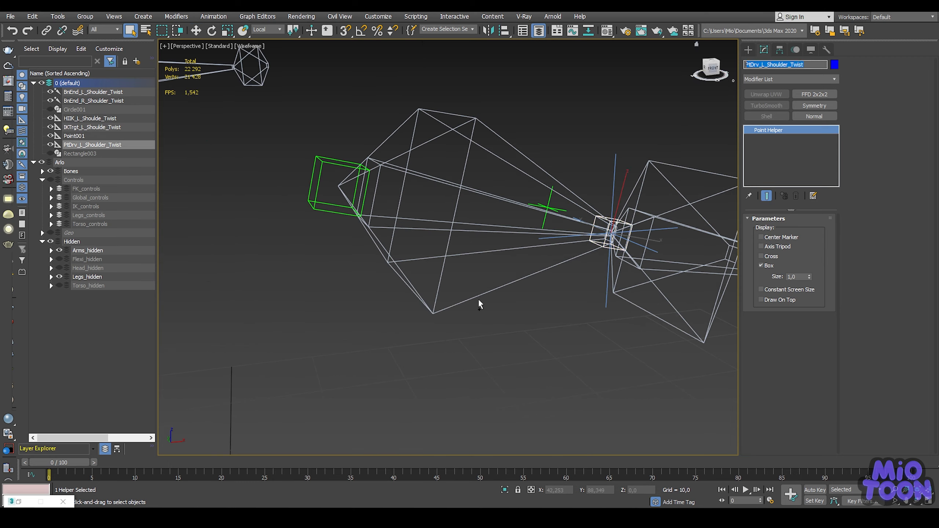
{"action": "scroll", "coordinate": [478, 298], "scroll_direction": "down", "scroll_amount": 5}
{"action": "middle_click_drag", "start_coordinate": [406, 299], "coordinate": [616, 276], "text": "alt"}
{"action": "scroll", "coordinate": [289, 290], "scroll_direction": "up", "scroll_amount": 3}
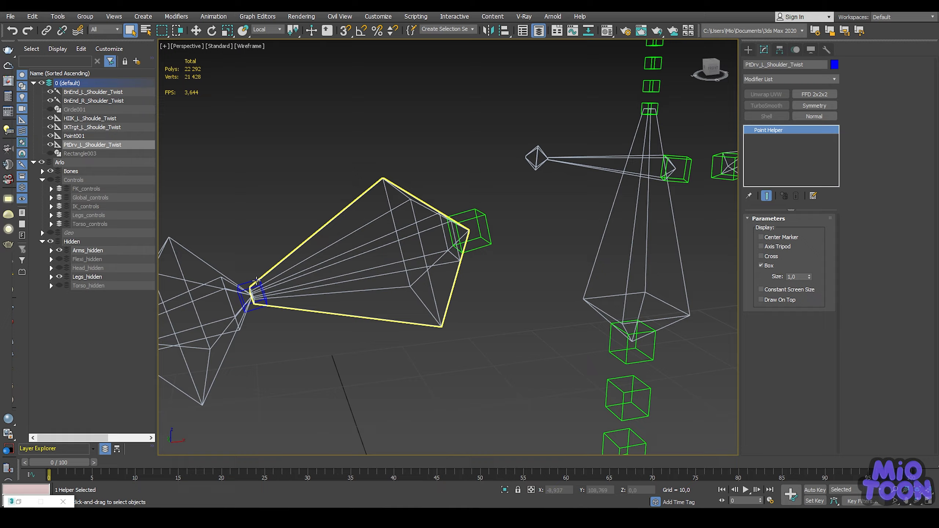
{"action": "left_click", "coordinate": [251, 295]}
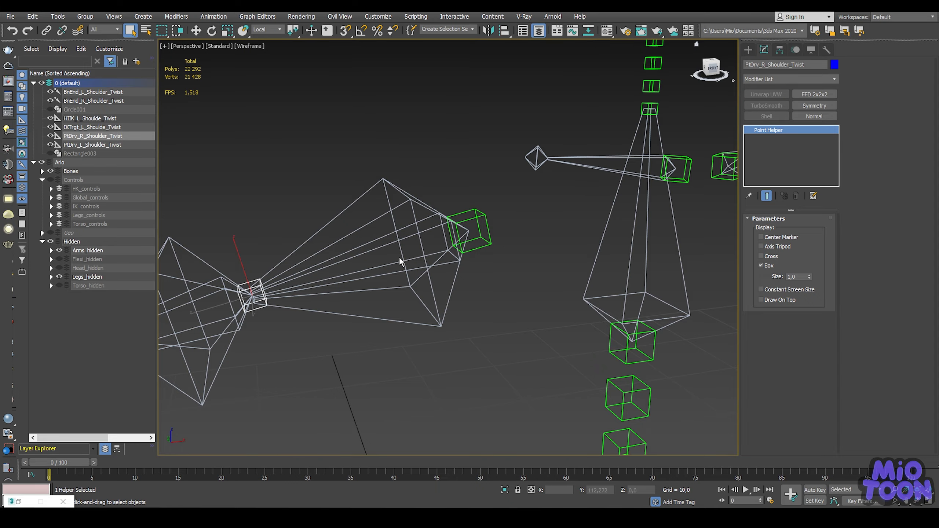
Step: Clone PtDrv_R_Shoulder_Twist as a single copy placed above the right upper arm
{"action": "scroll", "coordinate": [400, 261], "scroll_direction": "down", "scroll_amount": 3}
{"action": "middle_click_drag", "start_coordinate": [400, 261], "coordinate": [377, 248], "text": "alt"}
{"action": "key", "text": "w"}
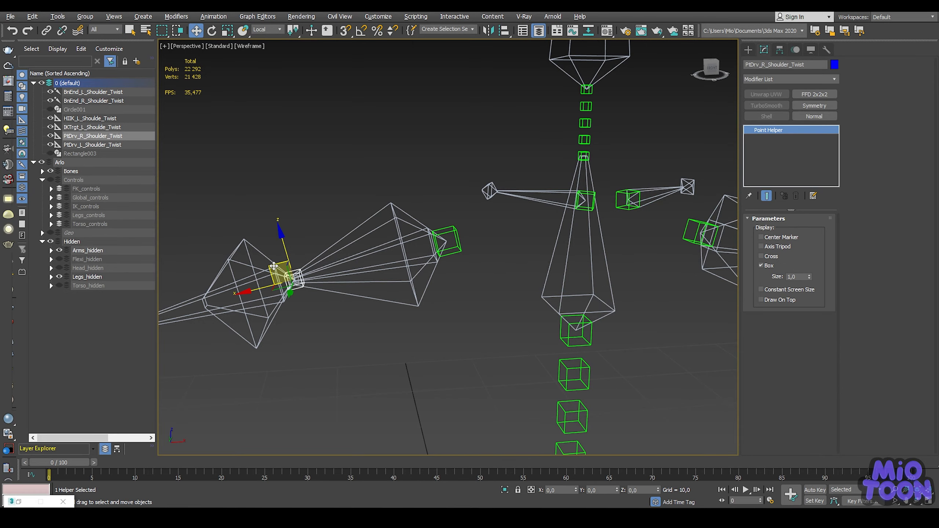
{"action": "left_click_drag", "start_coordinate": [273, 266], "coordinate": [329, 171], "text": "shift"}
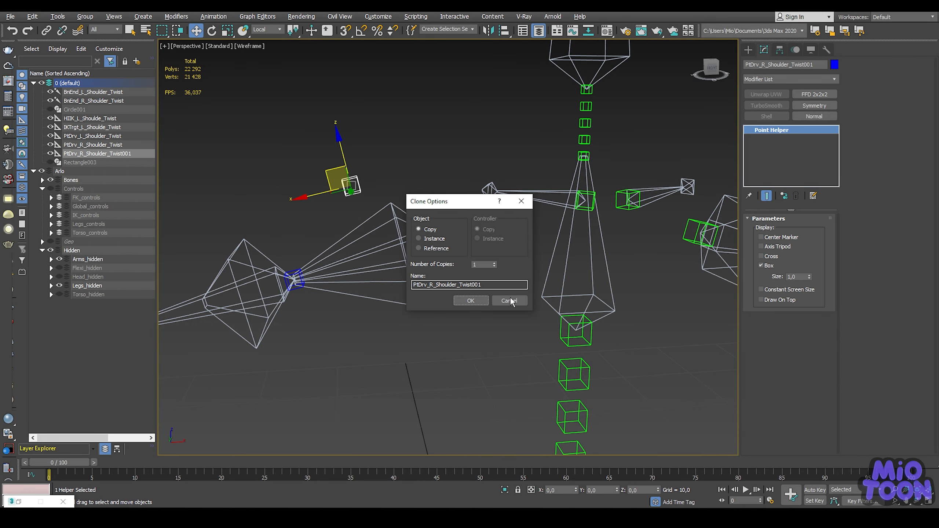
{"action": "left_click", "coordinate": [470, 299]}
Step: Link the cloned helper above the arm to the right shoulder twist bone
{"action": "middle_click_drag", "start_coordinate": [470, 300], "coordinate": [362, 166], "text": "alt"}
{"action": "left_click", "coordinate": [46, 30]}
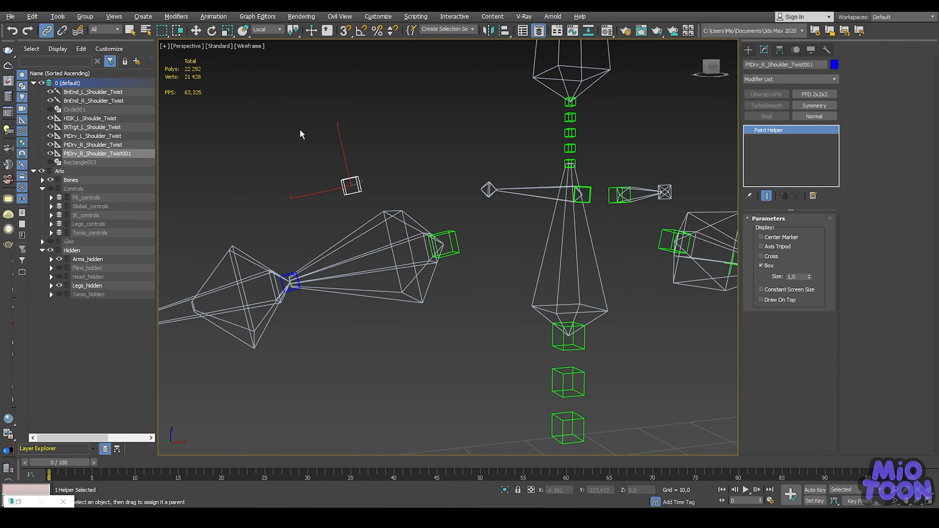
{"action": "left_click_drag", "start_coordinate": [390, 200], "coordinate": [413, 204]}
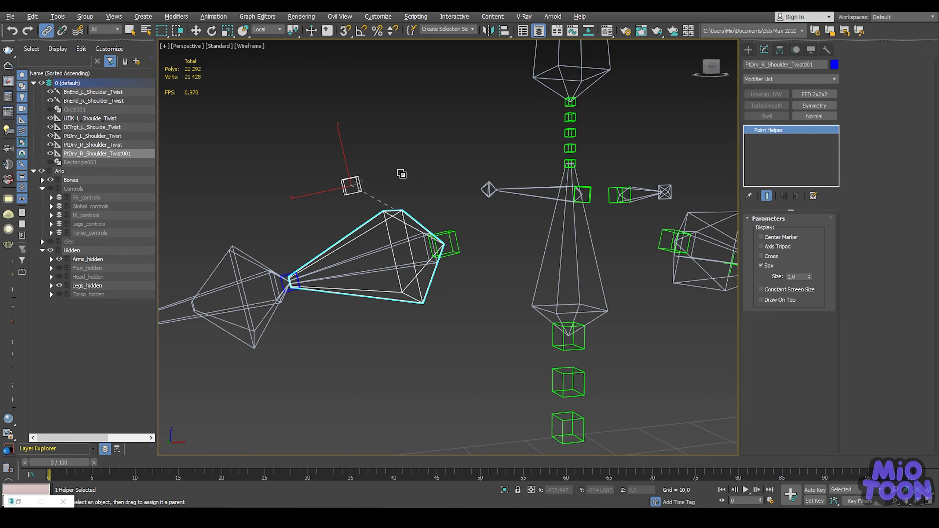
Step: Show the Geo layer and clone PtDrv_R_Shoulder_Twist as a copy offset along its local Y axis outside the arm mesh
{"action": "middle_click_drag", "start_coordinate": [402, 173], "coordinate": [452, 229]}
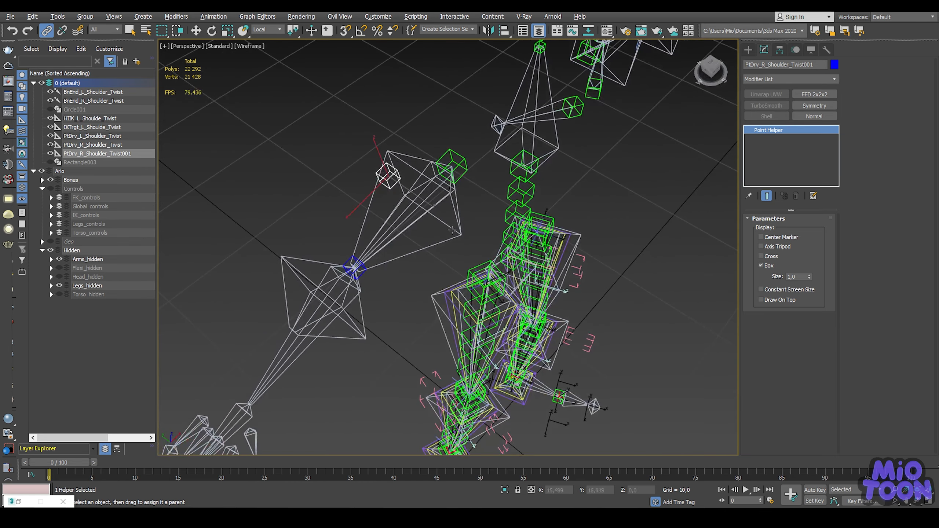
{"action": "left_click", "coordinate": [364, 273]}
{"action": "middle_click_drag", "start_coordinate": [366, 276], "coordinate": [395, 259], "text": "alt"}
{"action": "key", "text": "w"}
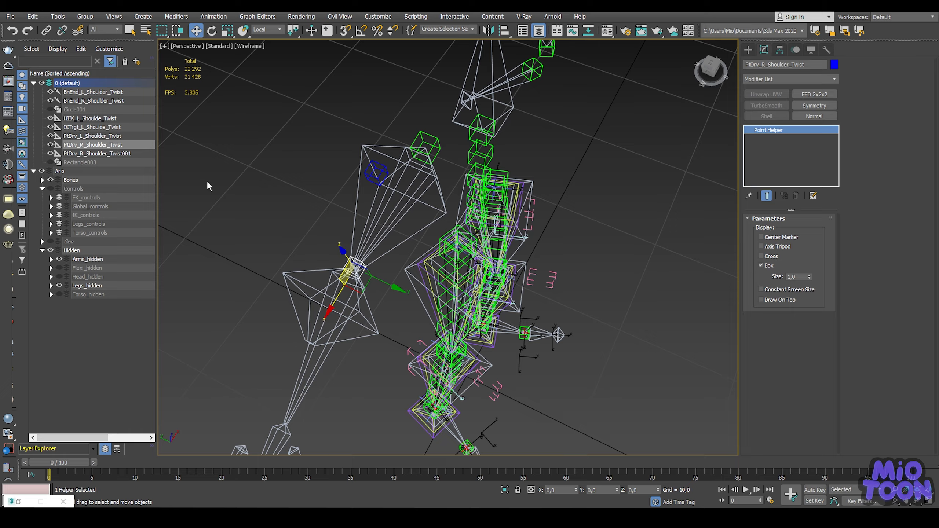
{"action": "left_click", "coordinate": [50, 242]}
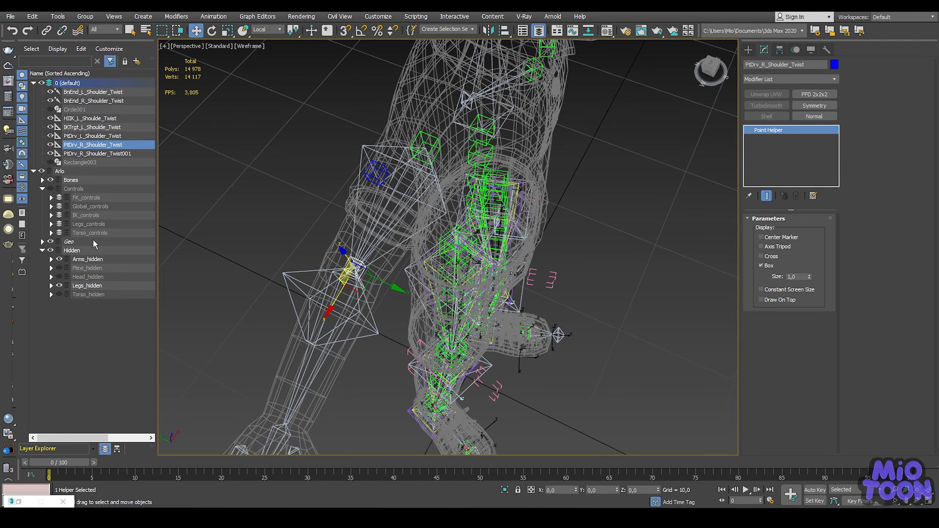
{"action": "middle_click_drag", "start_coordinate": [369, 259], "coordinate": [379, 265], "text": "alt"}
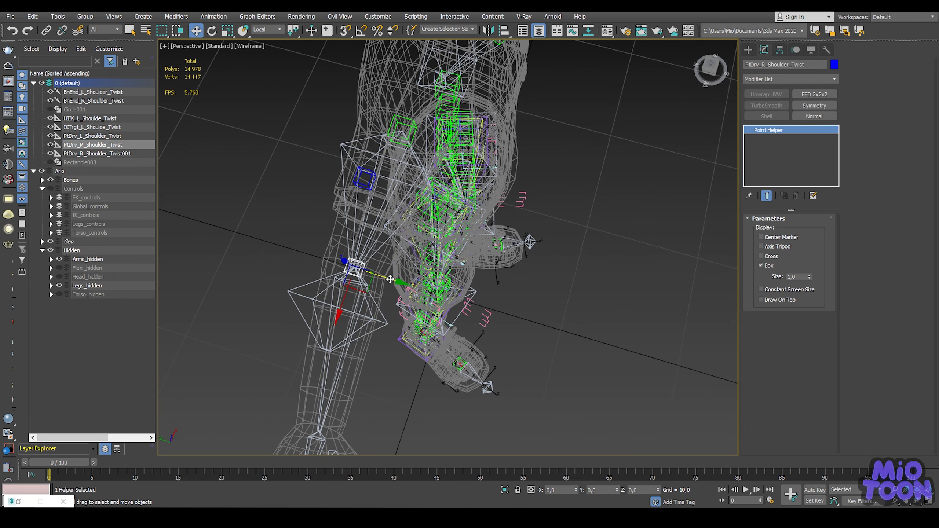
{"action": "left_click_drag", "start_coordinate": [388, 275], "coordinate": [462, 295], "text": "shift"}
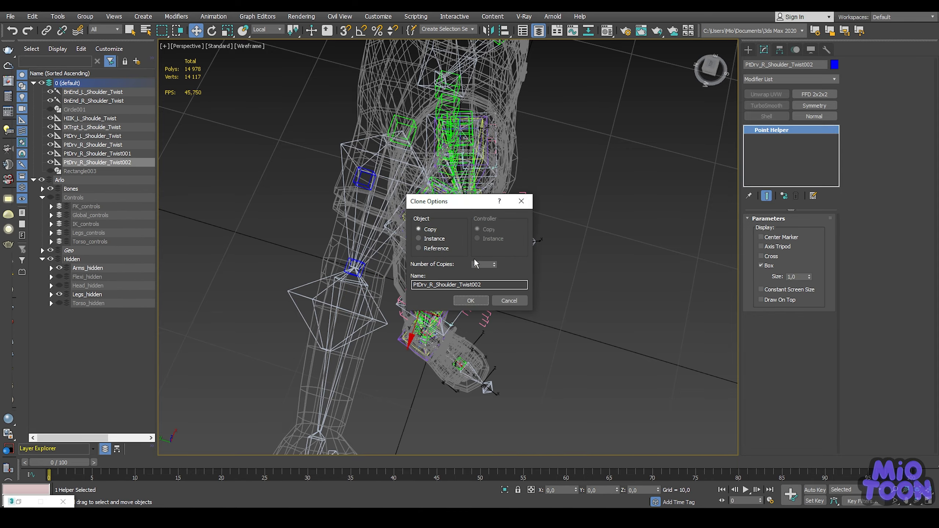
{"action": "left_click", "coordinate": [470, 300]}
Step: Display the newest helper copy as a cross instead of a box and color it green
{"action": "middle_click_drag", "start_coordinate": [479, 296], "coordinate": [491, 185], "text": "alt"}
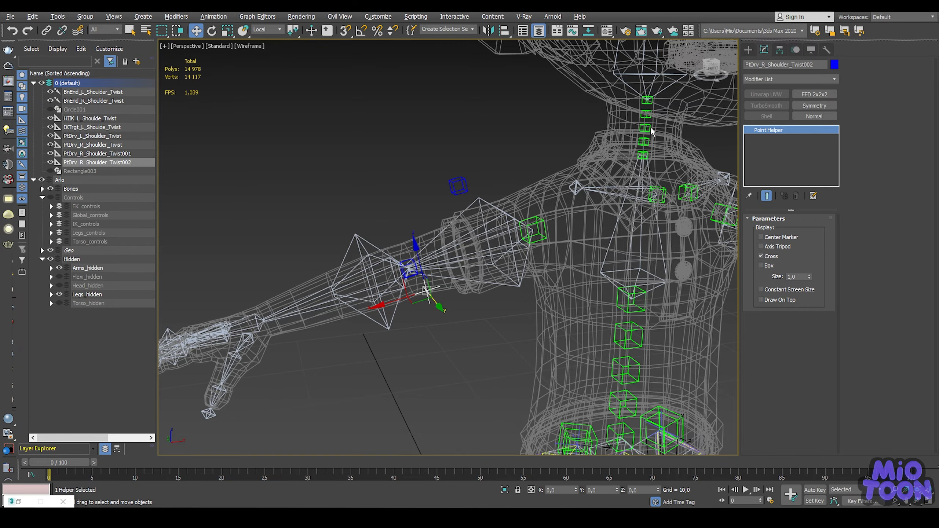
{"action": "left_click", "coordinate": [835, 64]}
{"action": "left_click", "coordinate": [519, 312]}
Step: Check the cross helper against the shaded character mesh, and hide the Geo layer
{"action": "mouse_move", "coordinate": [519, 312]}
{"action": "middle_mouse_down", "text": "alt"}
{"action": "mouse_move", "coordinate": [457, 234]}
{"action": "mouse_move", "coordinate": [311, 227]}
{"action": "mouse_move", "coordinate": [300, 262]}
{"action": "mouse_move", "coordinate": [305, 226]}
{"action": "middle_mouse_up", "text": "alt"}
{"action": "key", "text": "F3"}
{"action": "scroll", "coordinate": [311, 227], "scroll_direction": "down", "scroll_amount": 3}
{"action": "scroll", "coordinate": [305, 226], "scroll_direction": "up", "scroll_amount": 5}
{"action": "key", "text": "F3"}
{"action": "scroll", "coordinate": [327, 216], "scroll_direction": "down", "scroll_amount": 4}
{"action": "scroll", "coordinate": [345, 205], "scroll_direction": "up", "scroll_amount": 4}
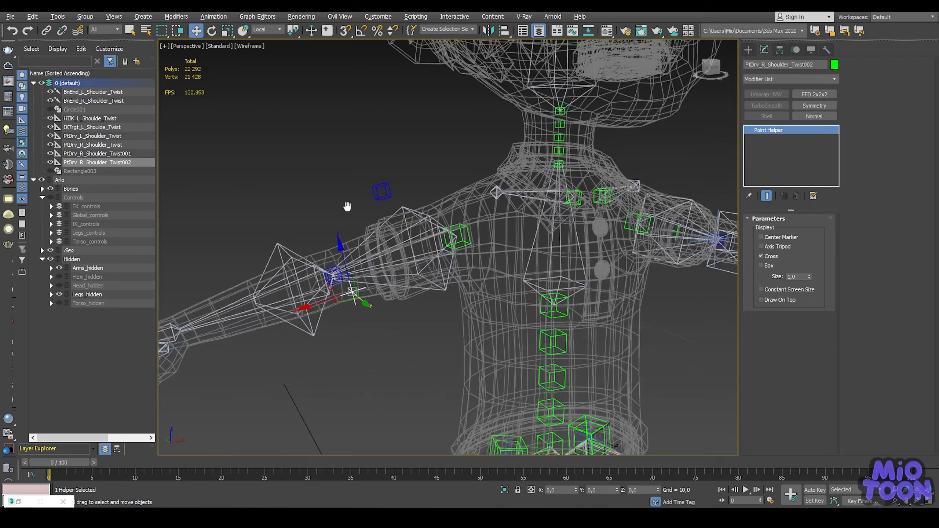
{"action": "left_click", "coordinate": [51, 250]}
{"action": "mouse_move", "coordinate": [369, 217]}
{"action": "middle_mouse_down", "text": "alt"}
{"action": "mouse_move", "coordinate": [355, 213]}
{"action": "mouse_move", "coordinate": [400, 224]}
{"action": "mouse_move", "coordinate": [360, 224]}
{"action": "middle_mouse_up", "text": "alt"}
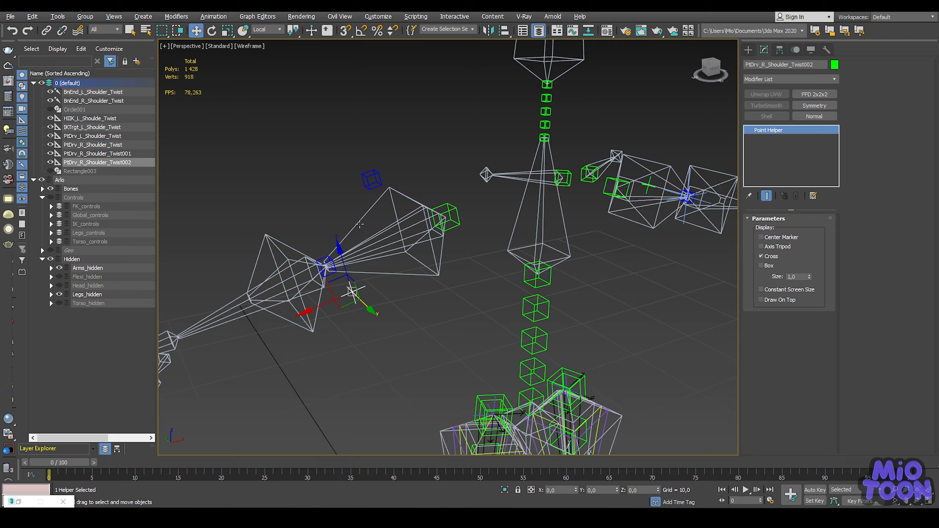
Step: Rename the green cross helper IKTrgt_R_Shoulde_Twist, reusing the name of the left IK target
{"action": "middle_click_drag", "start_coordinate": [589, 219], "coordinate": [500, 247]}
{"action": "key", "text": "q"}
{"action": "left_click", "coordinate": [583, 209]}
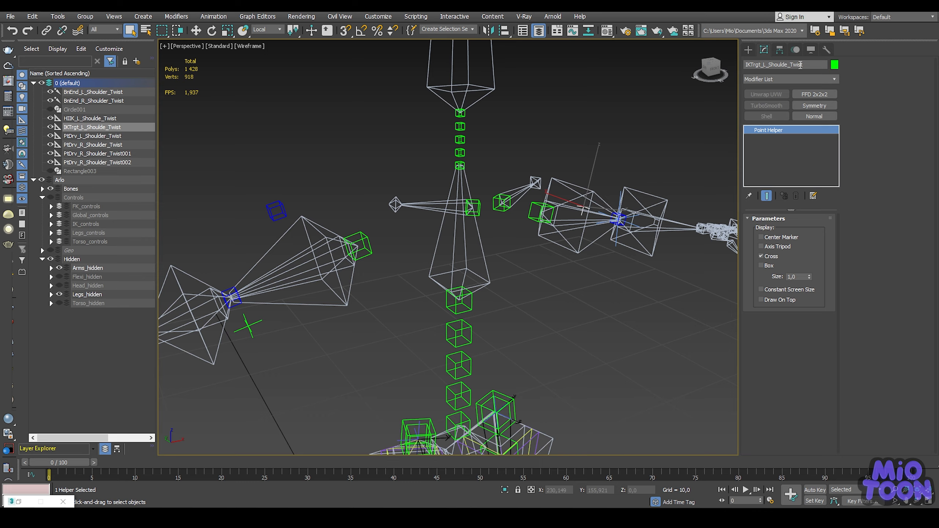
{"action": "left_click_drag", "start_coordinate": [800, 65], "coordinate": [729, 69]}
{"action": "left_click", "coordinate": [256, 336]}
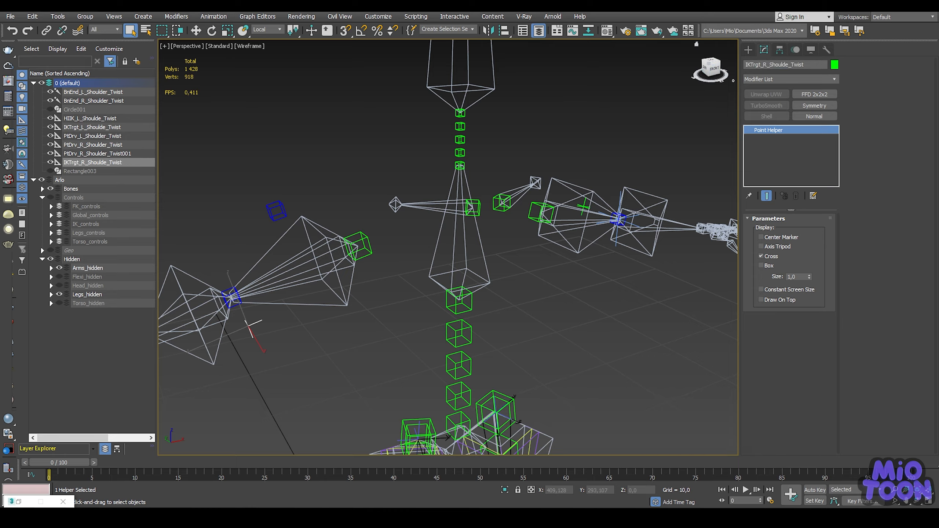
Step: Apply an HI Solver from Bone_R_Shoulder_Twist to BnEnd_R_Shoulder_Twist
{"action": "middle_click_drag", "start_coordinate": [325, 200], "coordinate": [402, 192]}
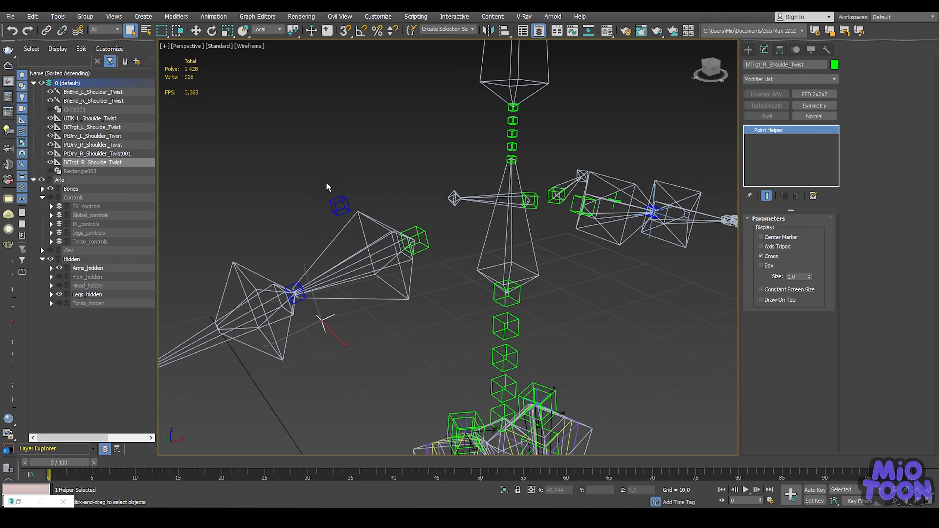
{"action": "left_click", "coordinate": [364, 220]}
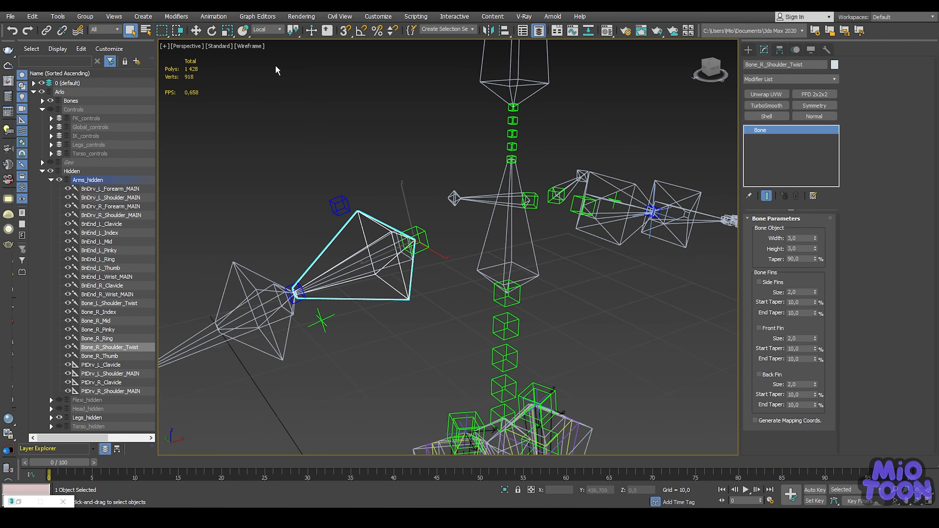
{"action": "right_click", "coordinate": [328, 137]}
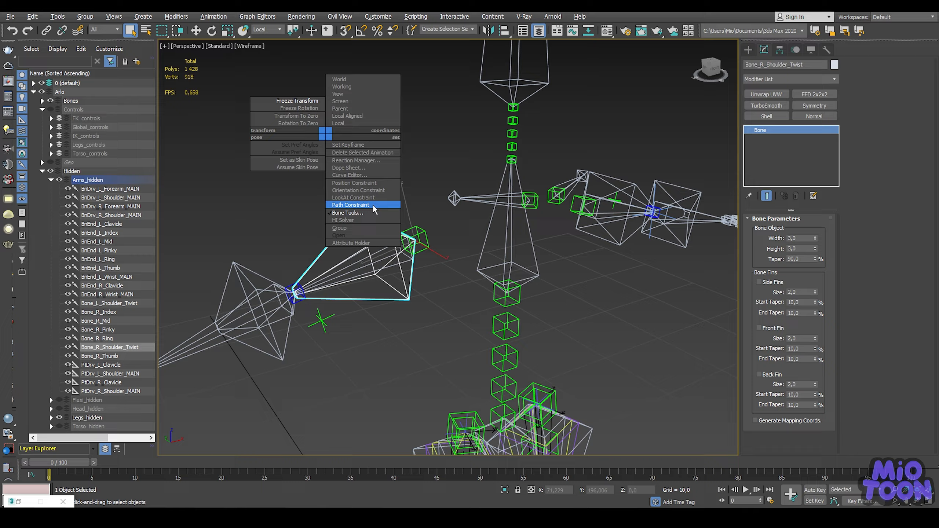
{"action": "left_click", "coordinate": [361, 221]}
{"action": "left_click", "coordinate": [240, 267]}
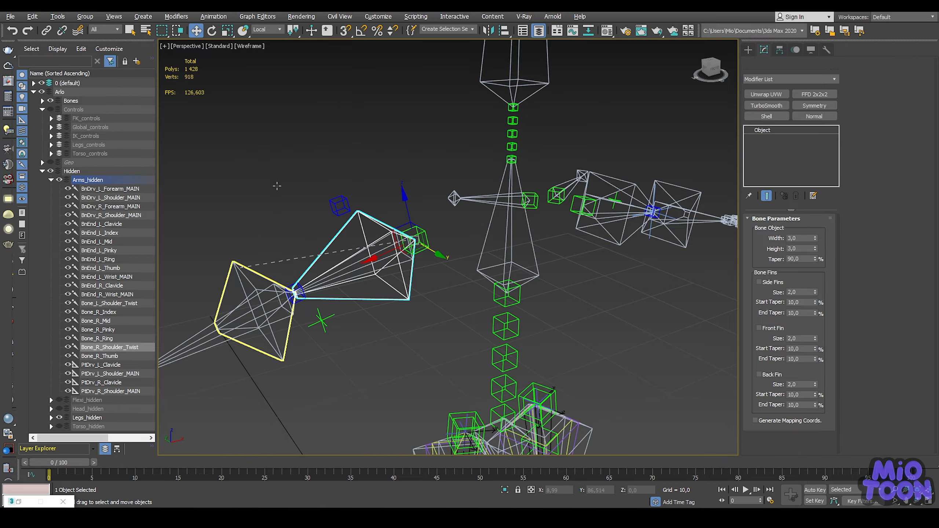
Step: Rename the new right-arm IK chain HIIK_R_Shoulde_Twist, reusing the name of the left IK chain
{"action": "middle_click_drag", "start_coordinate": [594, 159], "coordinate": [498, 162]}
{"action": "left_click", "coordinate": [607, 221]}
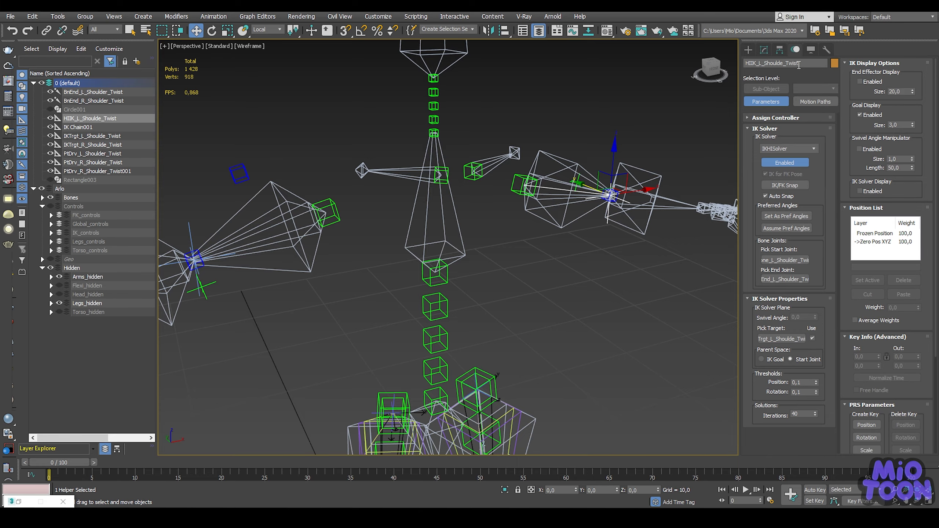
{"action": "left_click_drag", "start_coordinate": [799, 65], "coordinate": [716, 67]}
{"action": "middle_click_drag", "start_coordinate": [185, 298], "coordinate": [375, 300]}
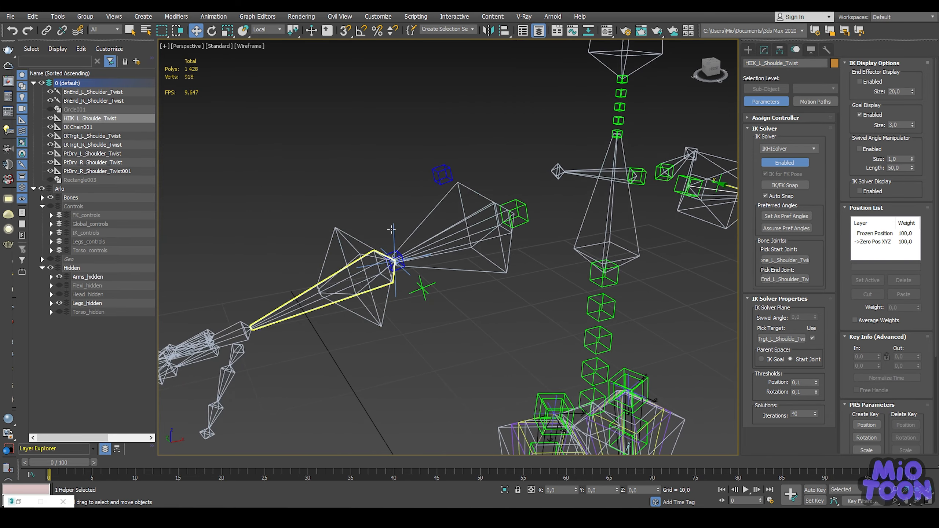
{"action": "left_click_drag", "start_coordinate": [382, 206], "coordinate": [402, 231]}
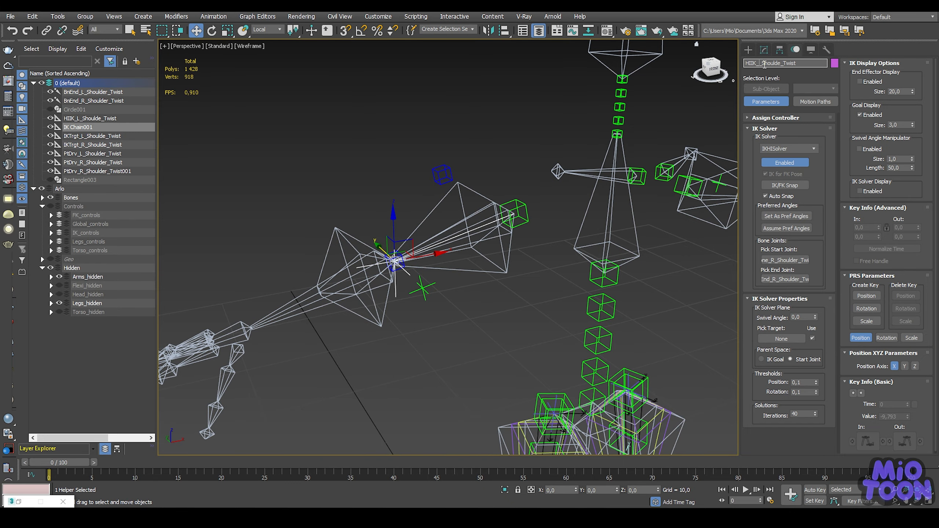
{"action": "middle_click_drag", "start_coordinate": [453, 238], "coordinate": [414, 262]}
{"action": "scroll", "coordinate": [363, 287], "scroll_direction": "up", "scroll_amount": 2}
{"action": "mouse_move", "coordinate": [363, 285]}
{"action": "middle_mouse_down", "text": "alt"}
{"action": "mouse_move", "coordinate": [379, 275]}
{"action": "mouse_move", "coordinate": [371, 273]}
{"action": "middle_mouse_up", "text": "alt"}
{"action": "scroll", "coordinate": [358, 280], "scroll_direction": "up", "scroll_amount": 2}
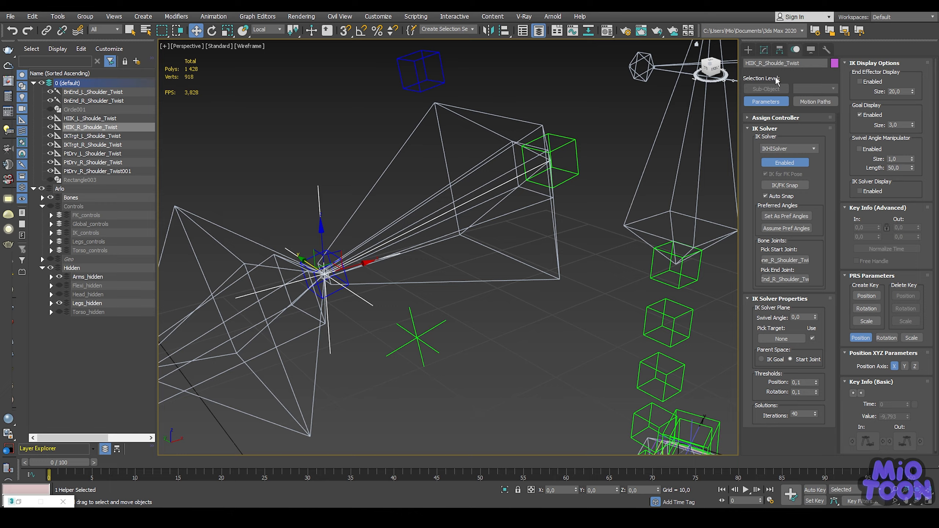
Step: Set IKTrgt_R_Shoulde_Twist as the IK solver plane target of the right twist IK chain
{"action": "scroll", "coordinate": [459, 240], "scroll_direction": "down", "scroll_amount": 3}
{"action": "middle_click_drag", "start_coordinate": [457, 240], "coordinate": [422, 241]}
{"action": "left_click", "coordinate": [780, 339]}
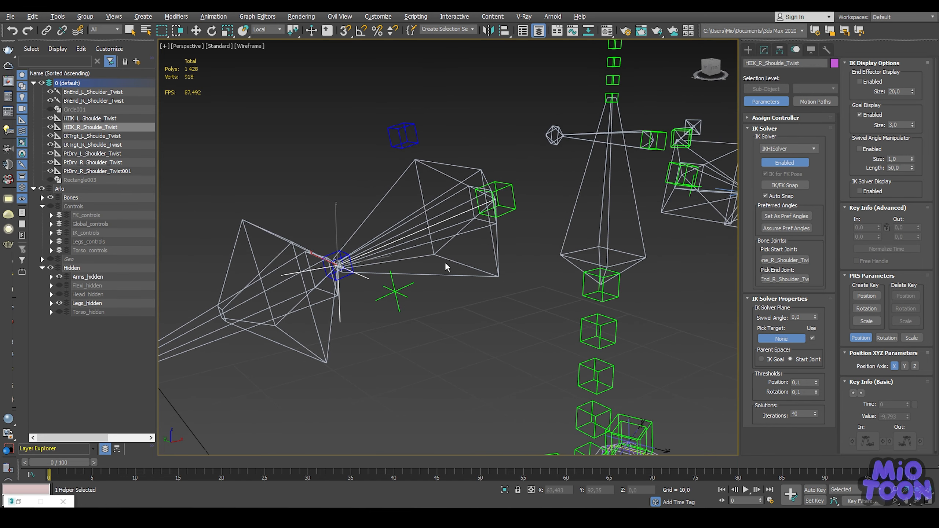
{"action": "left_click", "coordinate": [405, 290]}
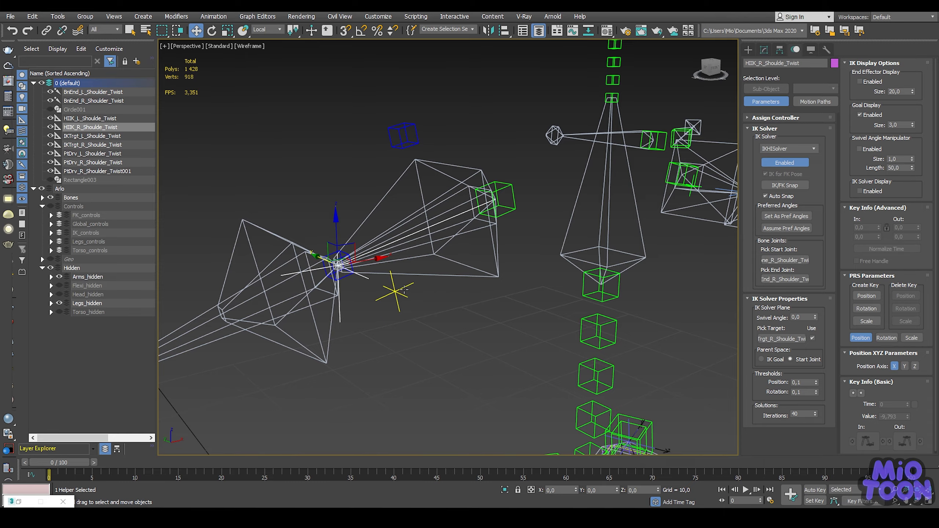
Step: Test the right twist IK target by moving it along its local Z axis, and try to reset it with Transform To Zero
{"action": "middle_click_drag", "start_coordinate": [405, 291], "coordinate": [395, 246], "text": "alt"}
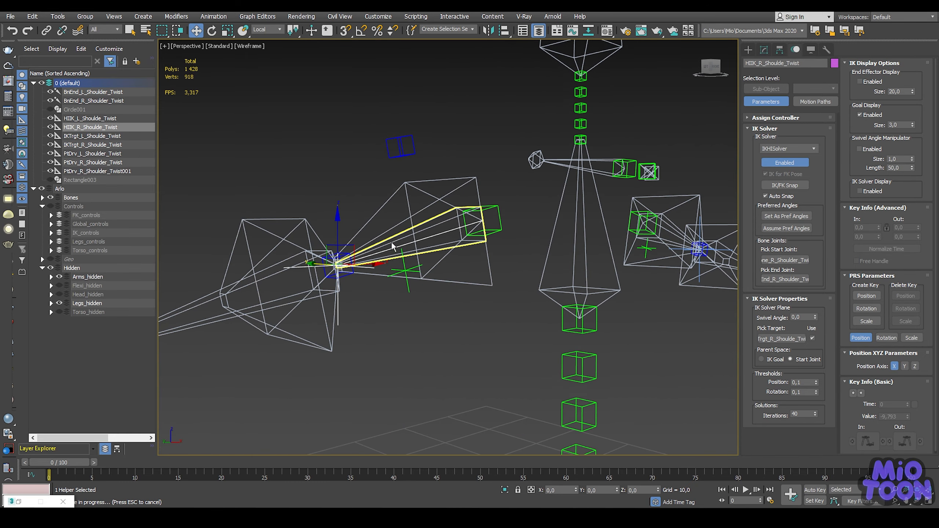
{"action": "scroll", "coordinate": [393, 247], "scroll_direction": "up", "scroll_amount": 2}
{"action": "left_click", "coordinate": [422, 267]}
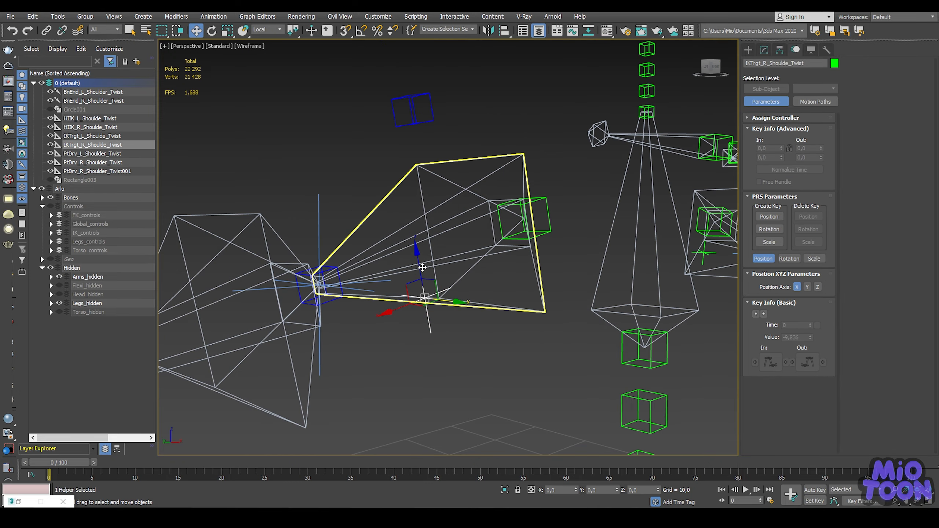
{"action": "left_click_drag", "start_coordinate": [423, 267], "coordinate": [440, 320]}
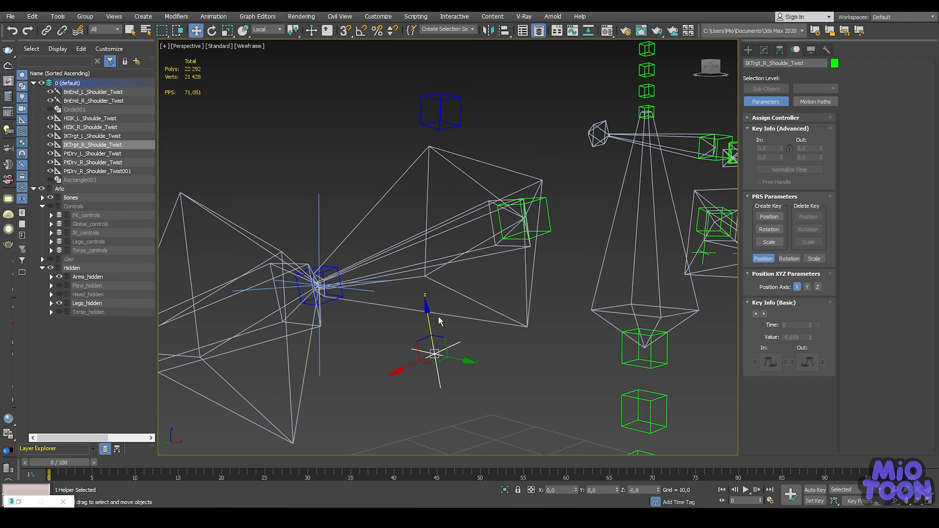
{"action": "right_click", "coordinate": [428, 295]}
{"action": "left_click", "coordinate": [413, 277]}
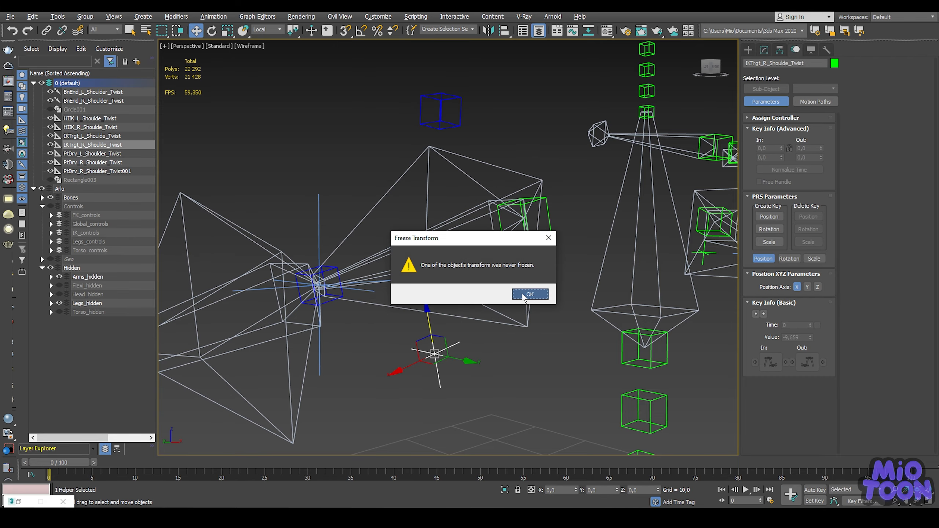
{"action": "left_click", "coordinate": [524, 294]}
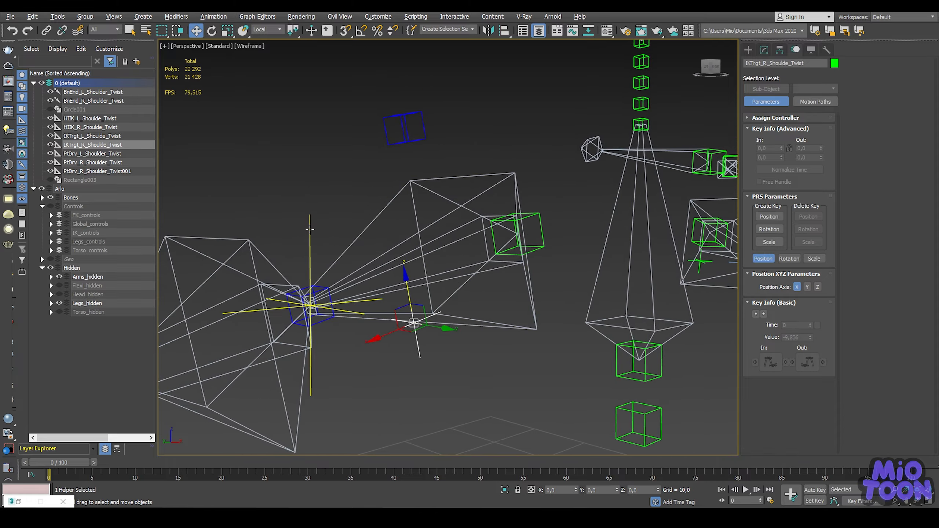
Step: Link the helper PtDrv_R_Shoulder_Twist to the right upper-arm bone as its parent
{"action": "left_click", "coordinate": [310, 229]}
{"action": "scroll", "coordinate": [438, 207], "scroll_direction": "down", "scroll_amount": 3}
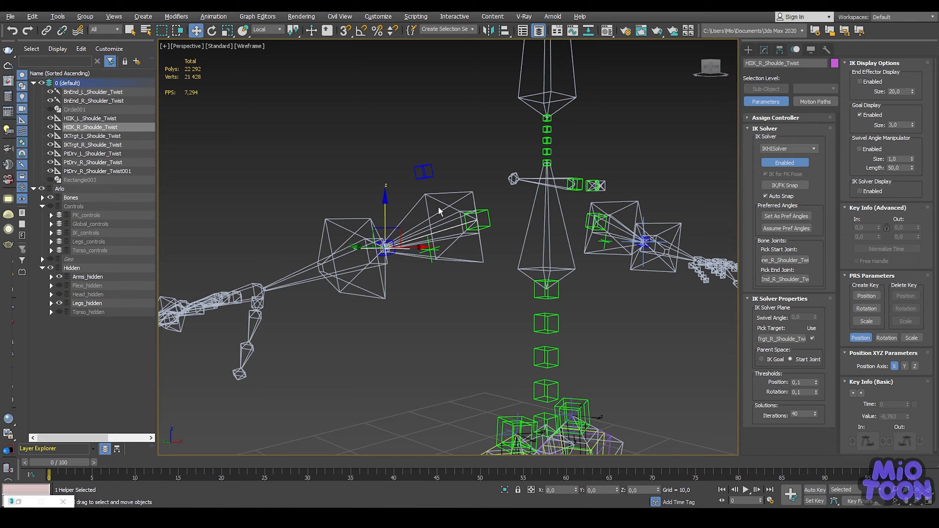
{"action": "middle_click_drag", "start_coordinate": [439, 207], "coordinate": [298, 141]}
{"action": "scroll", "coordinate": [383, 270], "scroll_direction": "up", "scroll_amount": 4}
{"action": "left_click", "coordinate": [369, 276]}
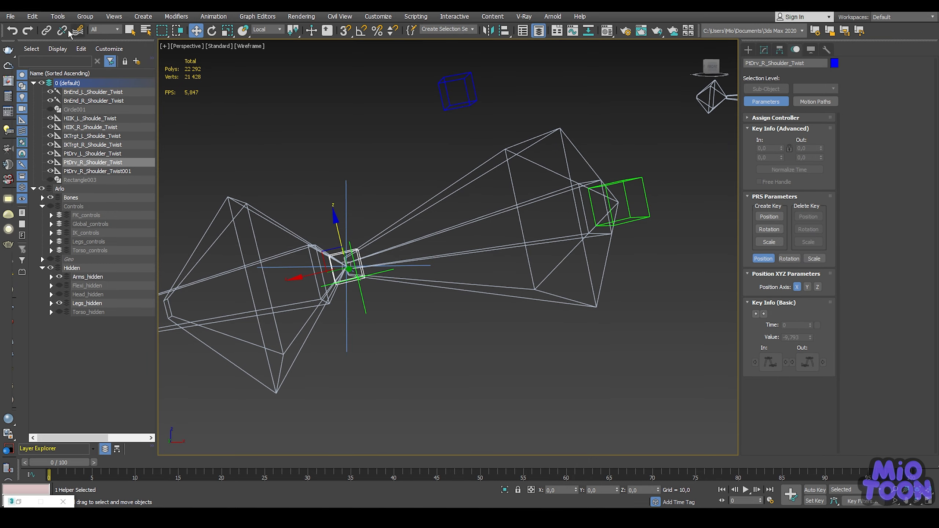
{"action": "left_click", "coordinate": [47, 31]}
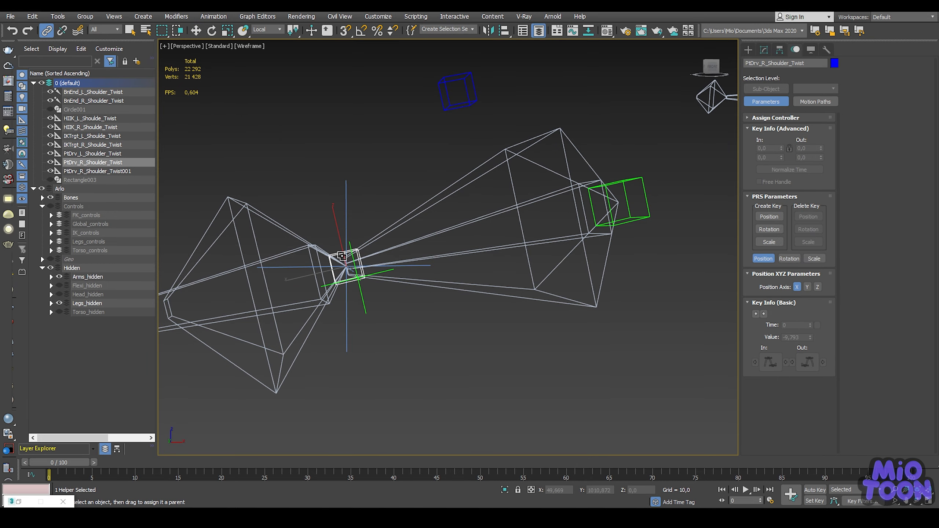
{"action": "left_click_drag", "start_coordinate": [332, 222], "coordinate": [502, 196]}
Step: Freeze the transform of PtDrv_R_Shoulder_Twist and accept the extra controller layer
{"action": "left_click", "coordinate": [763, 49]}
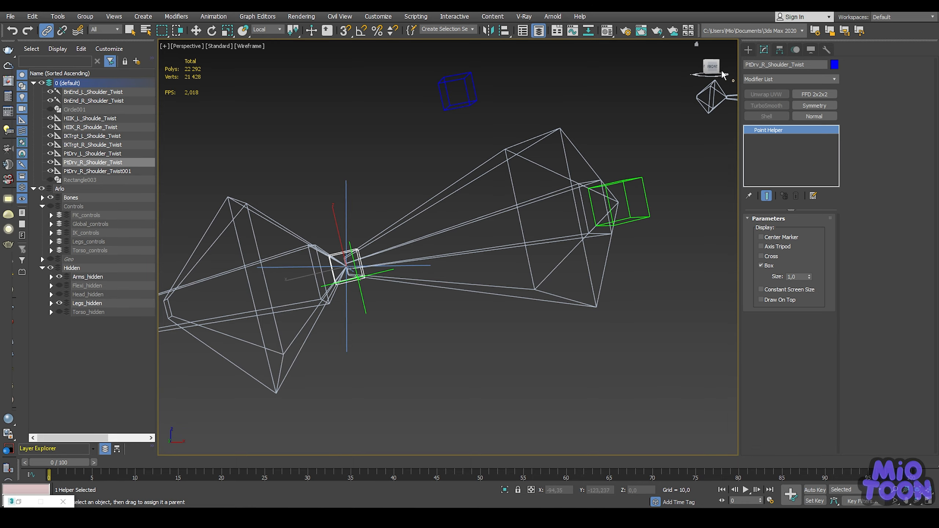
{"action": "right_click", "coordinate": [439, 203], "text": "alt"}
{"action": "left_click", "coordinate": [423, 163]}
{"action": "left_click", "coordinate": [503, 314]}
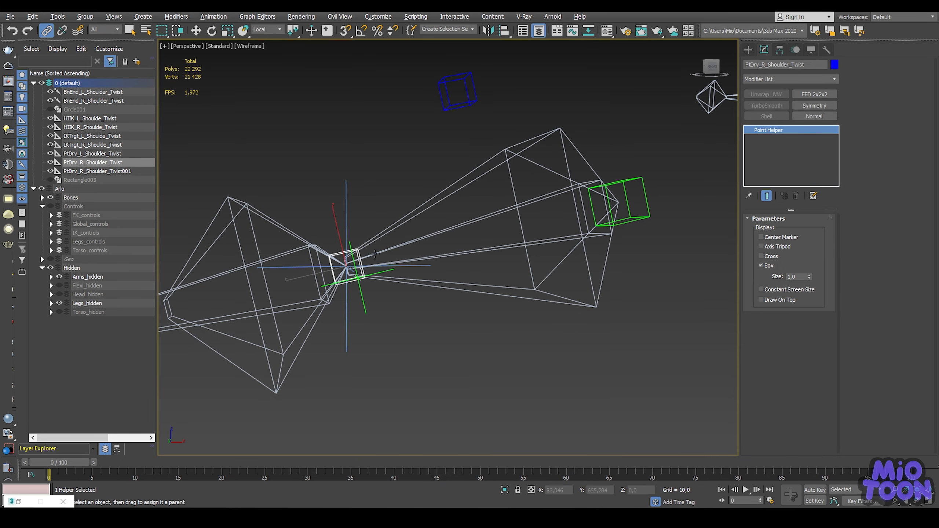
Step: Add a Position Constraint to PtDrv_R_Shoulder_Twist with BnDrv_R_Forearm_MAIN as its target
{"action": "middle_click_drag", "start_coordinate": [374, 254], "coordinate": [447, 196], "text": "alt"}
{"action": "right_click", "coordinate": [451, 188], "text": "alt"}
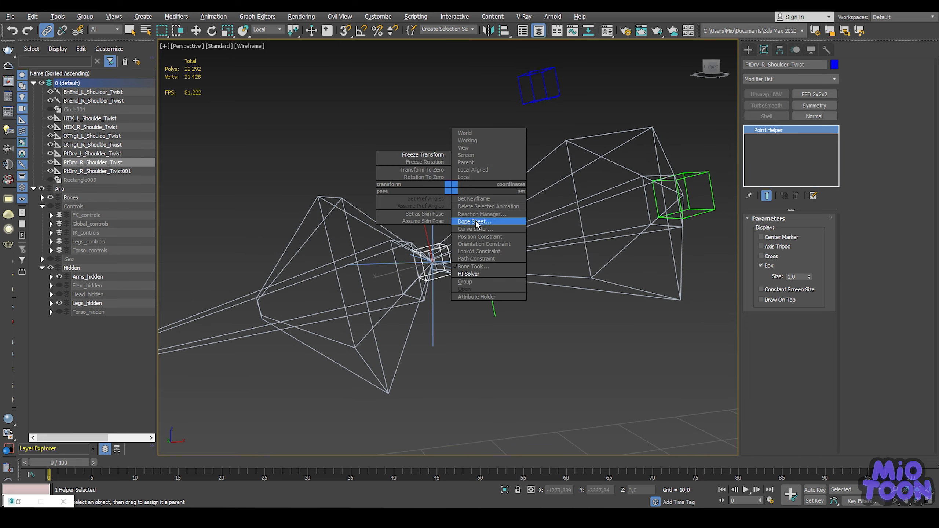
{"action": "left_click", "coordinate": [497, 238]}
{"action": "left_click", "coordinate": [325, 258]}
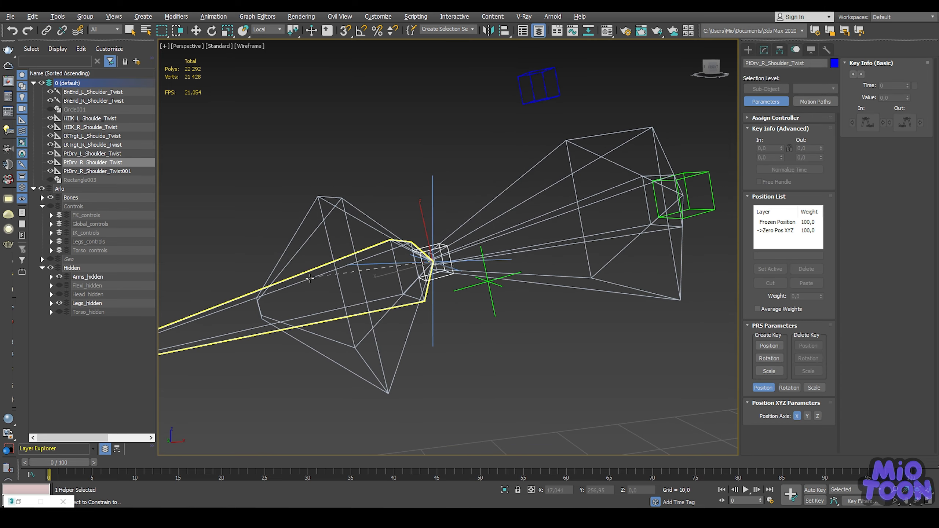
{"action": "key", "text": "w"}
Step: Link both HIIK_R_Shoulde_Twist and IKTrgt_R_Shoulde_Twist to the helper PtDrv_R_Shoulder_Twist
{"action": "middle_click_drag", "start_coordinate": [436, 214], "coordinate": [422, 257], "text": "alt"}
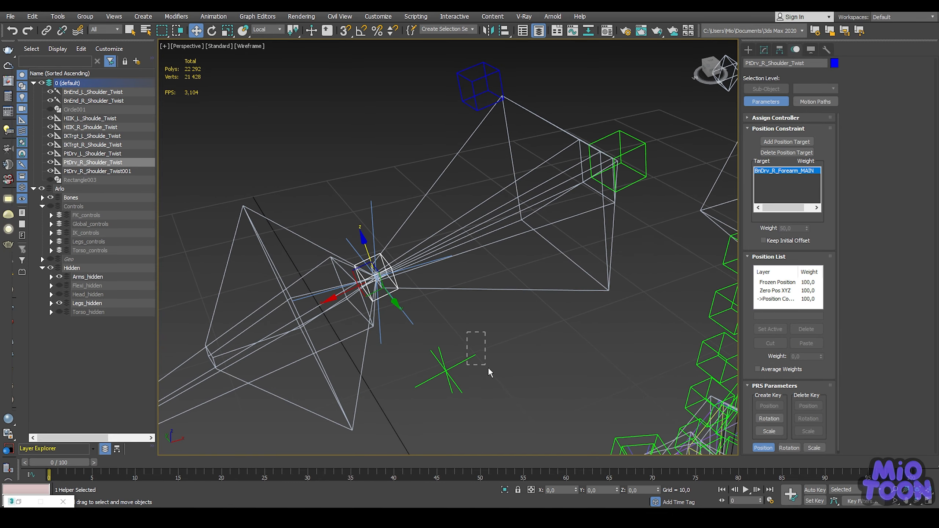
{"action": "left_click_drag", "start_coordinate": [467, 332], "coordinate": [488, 368]}
{"action": "left_click_drag", "start_coordinate": [378, 218], "coordinate": [379, 217], "text": "ctrl"}
{"action": "mouse_move", "coordinate": [379, 217]}
{"action": "middle_mouse_down", "text": "alt"}
{"action": "mouse_move", "coordinate": [388, 205]}
{"action": "mouse_move", "coordinate": [391, 215]}
{"action": "middle_mouse_up", "text": "alt"}
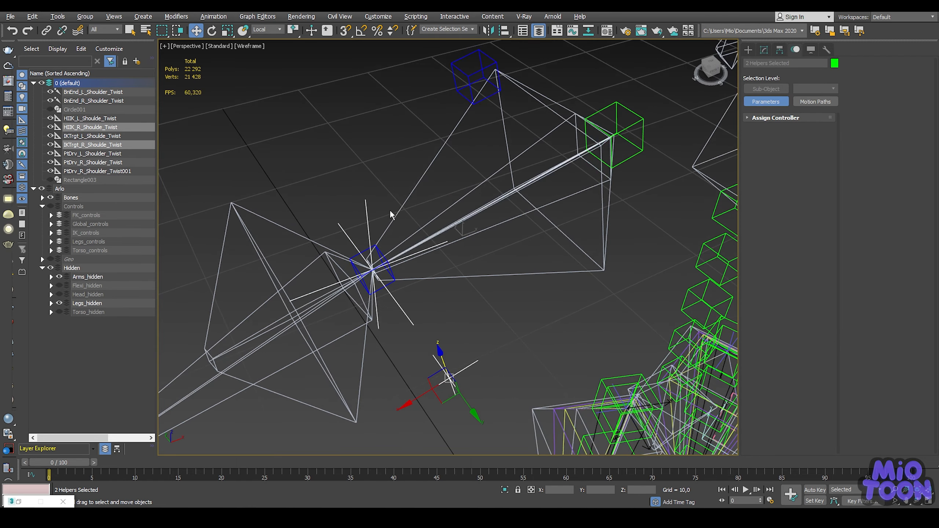
{"action": "left_click", "coordinate": [47, 31]}
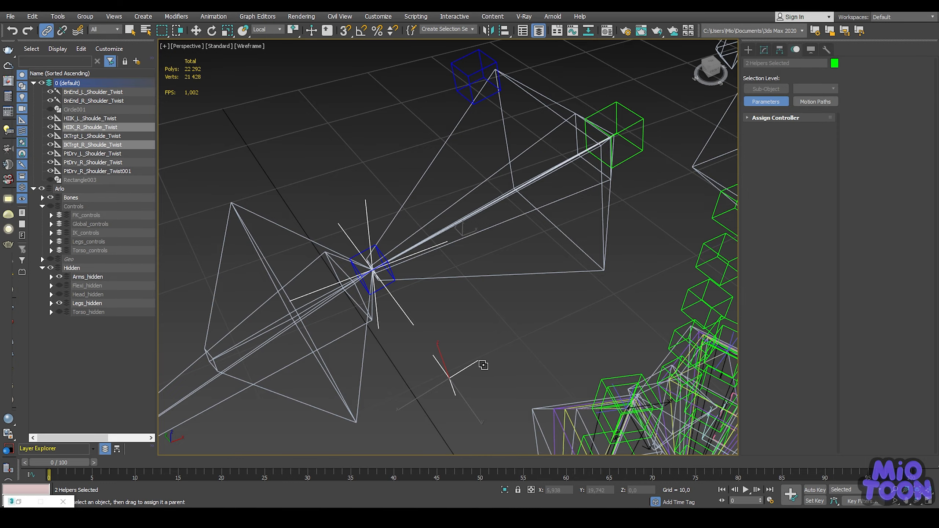
{"action": "left_click_drag", "start_coordinate": [431, 285], "coordinate": [396, 279]}
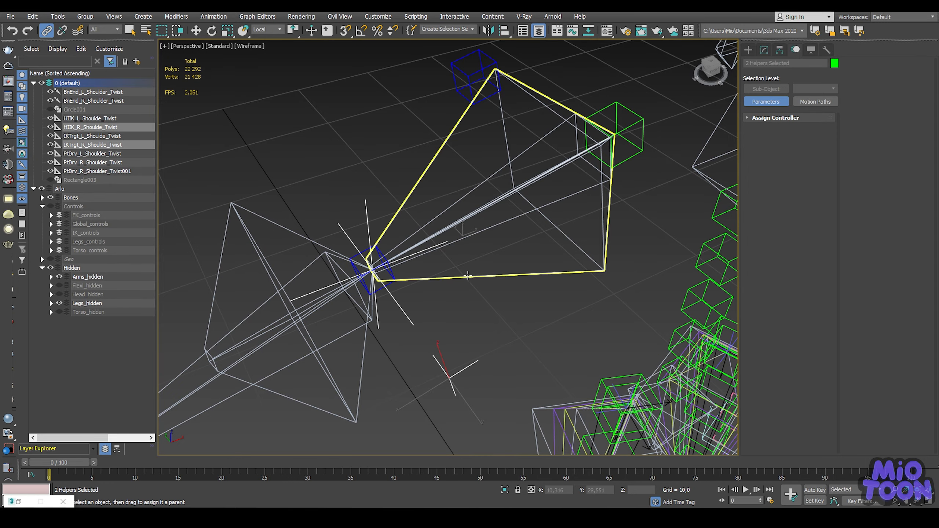
Step: Freeze the transforms of HIIK_R_Shoulde_Twist and IKTrgt_R_Shoulde_Twist
{"action": "middle_click_drag", "start_coordinate": [480, 285], "coordinate": [447, 273]}
{"action": "right_click", "coordinate": [403, 286], "text": "alt"}
{"action": "left_click", "coordinate": [387, 252]}
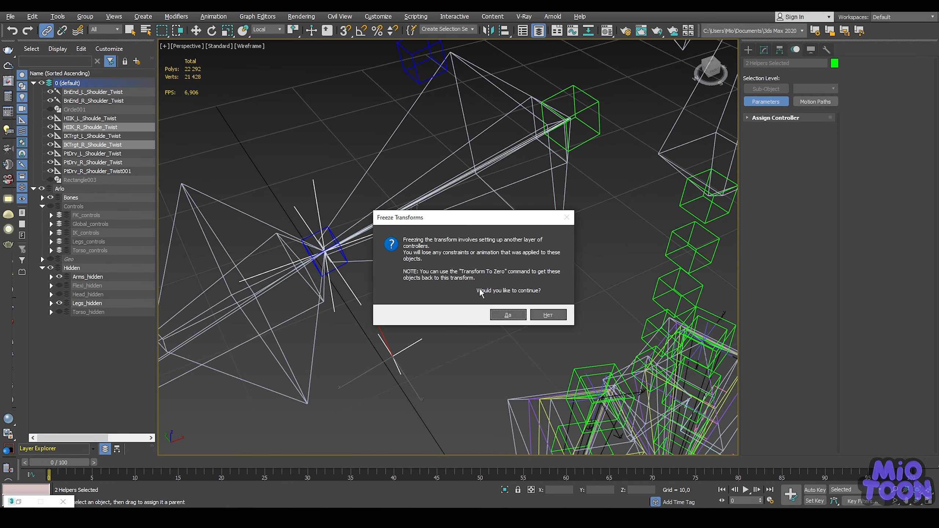
{"action": "left_click", "coordinate": [514, 314]}
Step: Test the right twist setup by moving IKTrgt_R_Shoulde_Twist, and undo the move
{"action": "middle_click_drag", "start_coordinate": [458, 273], "coordinate": [478, 275]}
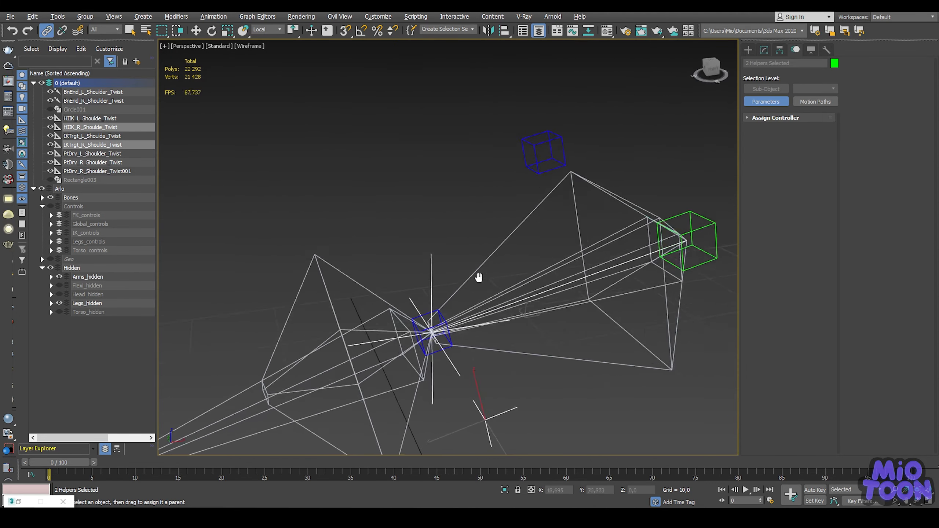
{"action": "left_click_drag", "start_coordinate": [503, 398], "coordinate": [500, 396]}
{"action": "scroll", "coordinate": [502, 396], "scroll_direction": "down", "scroll_amount": 3}
{"action": "middle_click_drag", "start_coordinate": [505, 381], "coordinate": [490, 358]}
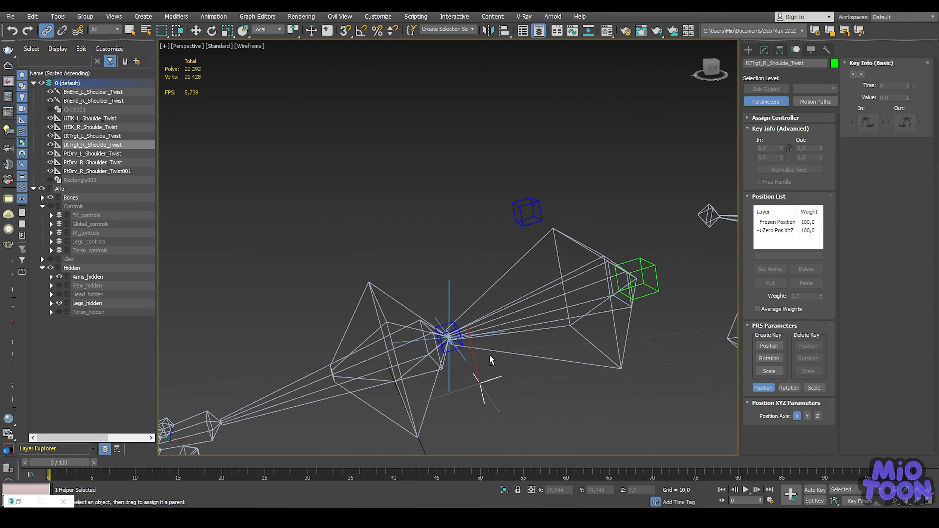
{"action": "key", "text": "w"}
{"action": "left_click_drag", "start_coordinate": [474, 354], "coordinate": [513, 404]}
{"action": "key", "text": "ctrl+z"}
{"action": "middle_click_drag", "start_coordinate": [526, 277], "coordinate": [493, 276]}
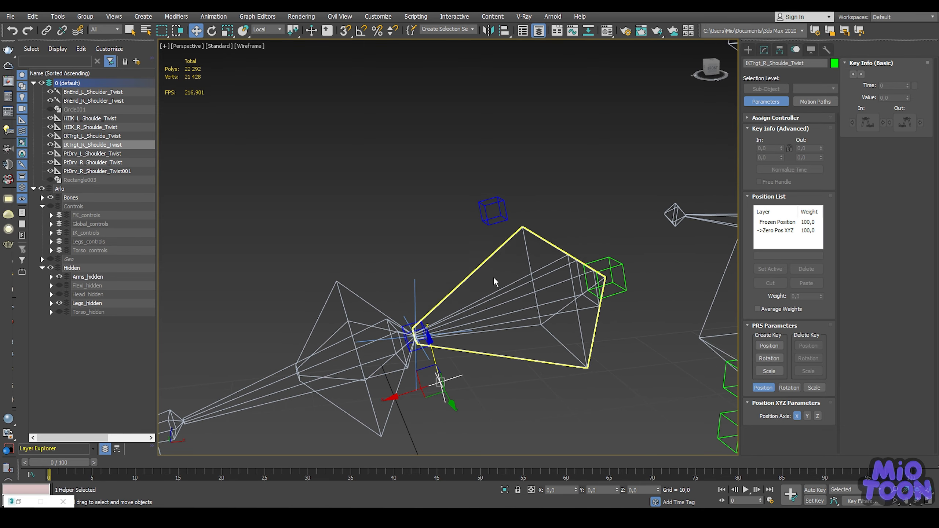
Step: Delete the extra blue point helper floating above the right upper arm
{"action": "left_click", "coordinate": [488, 221]}
{"action": "left_click", "coordinate": [504, 225]}
{"action": "middle_click_drag", "start_coordinate": [503, 225], "coordinate": [484, 224]}
Step: Select BnDrv_R_Shoulder_MAIN and test its rotation about the local X axis, keeping the original pose
{"action": "left_click", "coordinate": [448, 215]}
{"action": "key", "text": "e"}
{"action": "left_click_drag", "start_coordinate": [518, 193], "coordinate": [518, 211]}
{"action": "right_click", "coordinate": [512, 217]}
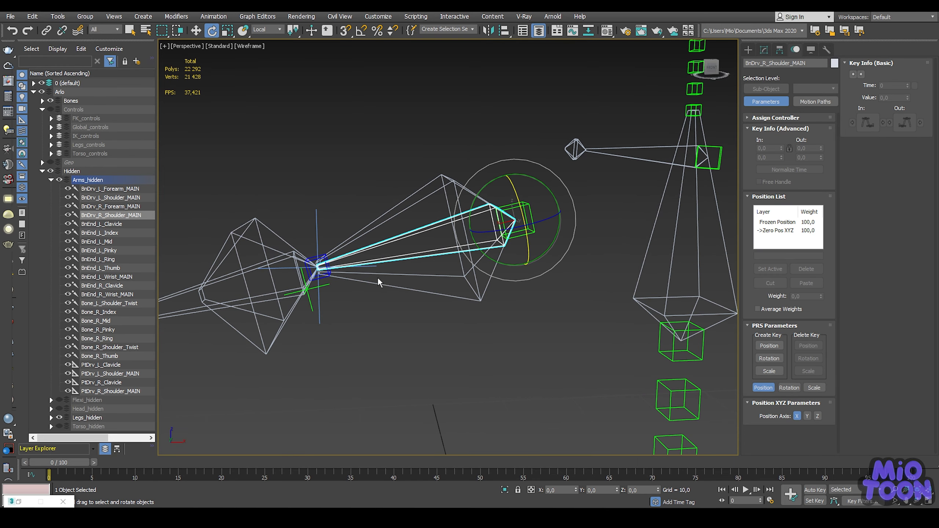
Step: Start wiring BnDrv_R_Shoulder_MAIN's Zero Euler XYZ X Rotation to the Zero Euler XYZ X Rotation of PtDrv_R_Shoulder_Twist
{"action": "right_click", "coordinate": [433, 234]}
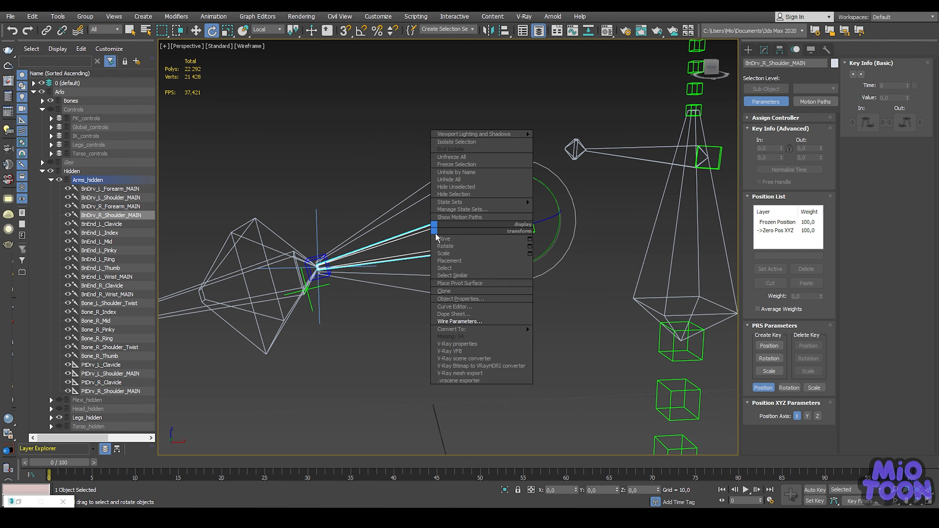
{"action": "left_click", "coordinate": [463, 320]}
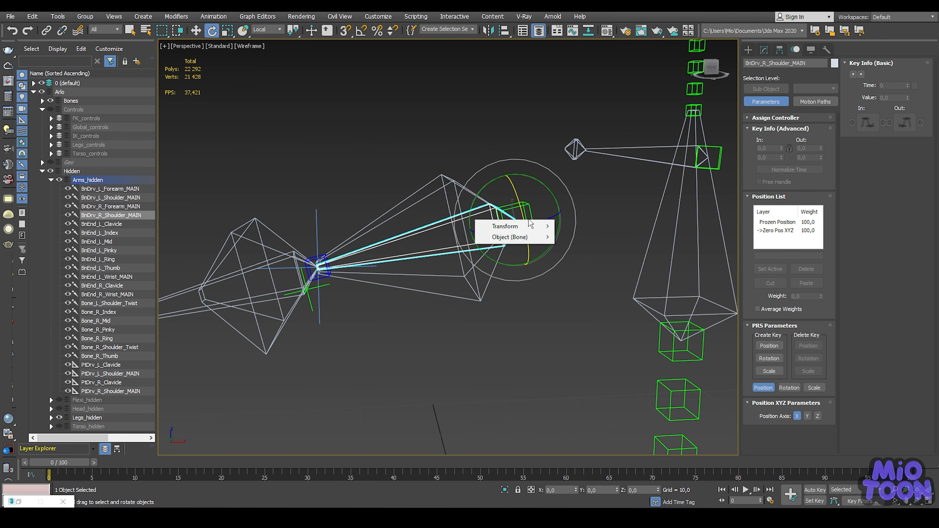
{"action": "mouse_move", "coordinate": [539, 225]}
{"action": "mouse_move", "coordinate": [582, 235]}
{"action": "mouse_move", "coordinate": [651, 248]}
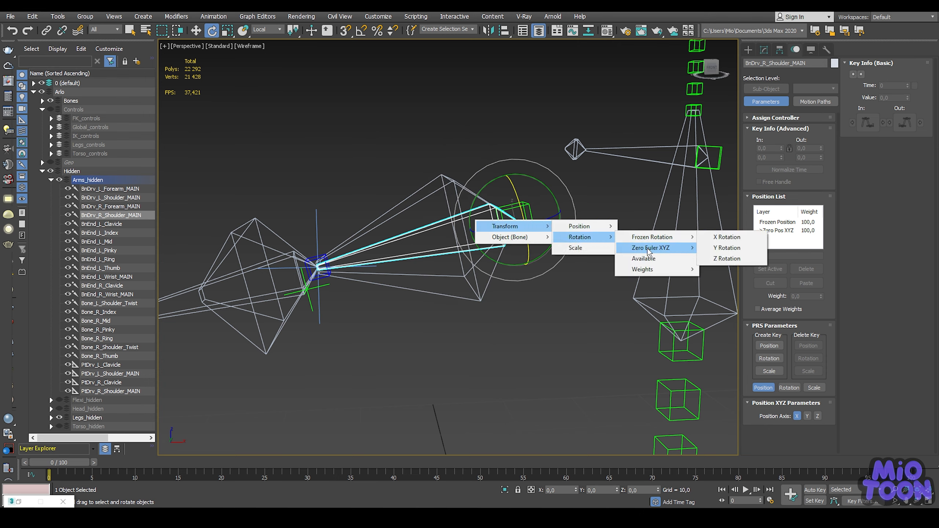
{"action": "left_click", "coordinate": [725, 247]}
{"action": "scroll", "coordinate": [292, 267], "scroll_direction": "up", "scroll_amount": 2}
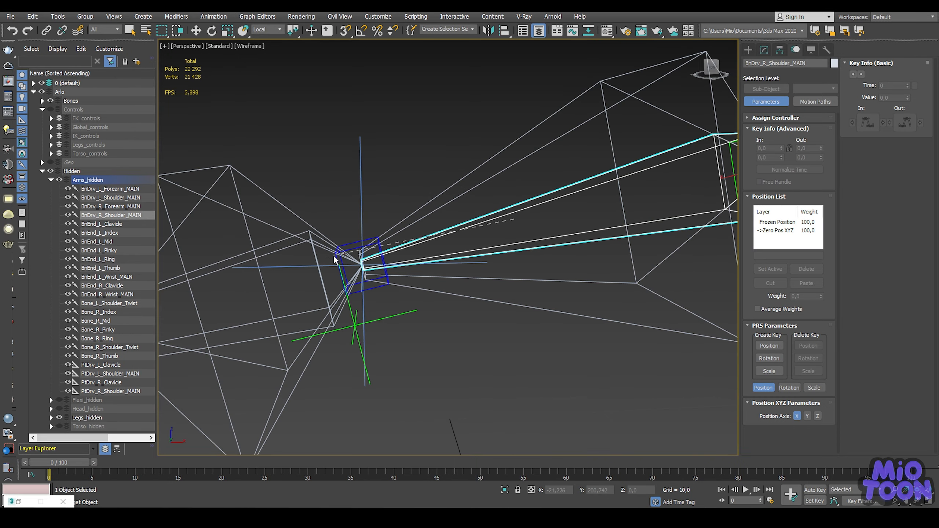
{"action": "left_click", "coordinate": [350, 244]}
{"action": "mouse_move", "coordinate": [371, 251]}
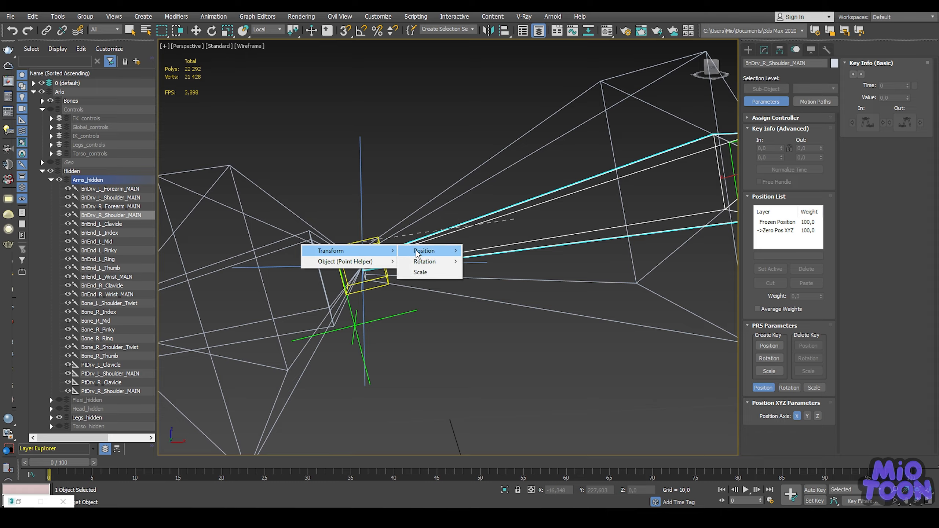
{"action": "mouse_move", "coordinate": [429, 261]}
{"action": "mouse_move", "coordinate": [492, 273]}
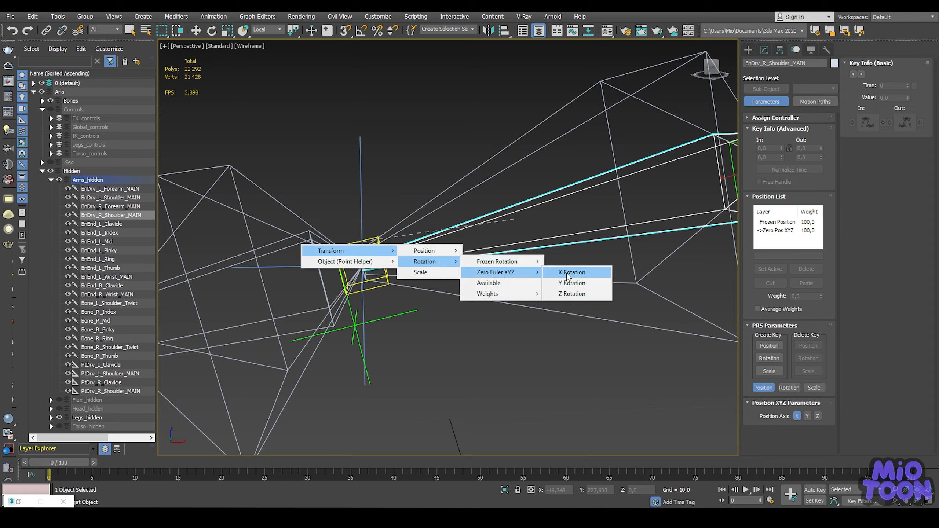
{"action": "left_click", "coordinate": [567, 274]}
Step: Connect the bone's X Rotation one-way to PtDrv_R_Shoulder_Twist with the expression -X_Rotation, and close Parameter Wiring
{"action": "middle_click_drag", "start_coordinate": [591, 237], "coordinate": [617, 250]}
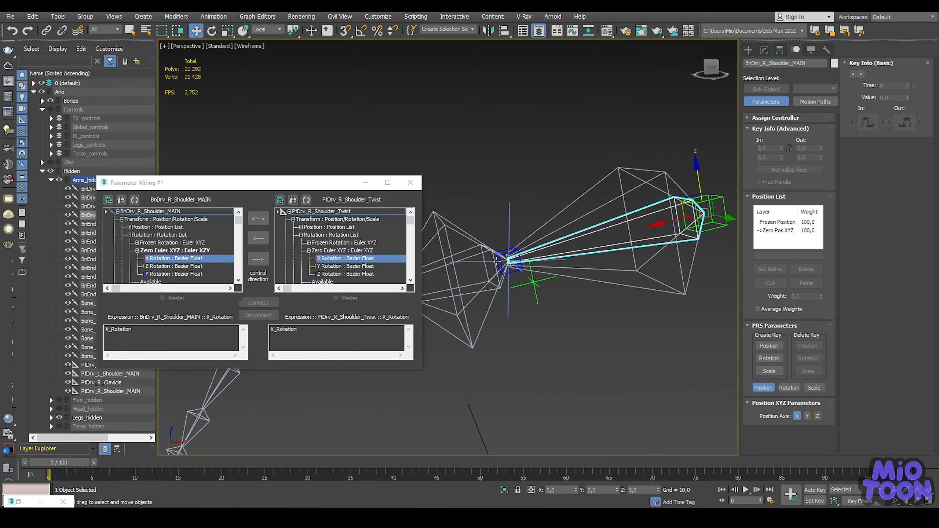
{"action": "left_click", "coordinate": [272, 329]}
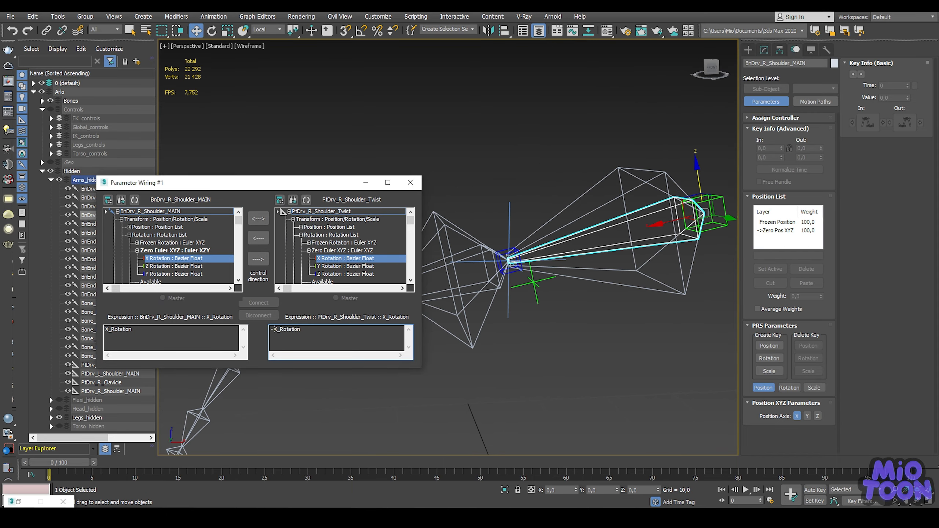
{"action": "left_click", "coordinate": [258, 263]}
{"action": "left_click", "coordinate": [259, 303]}
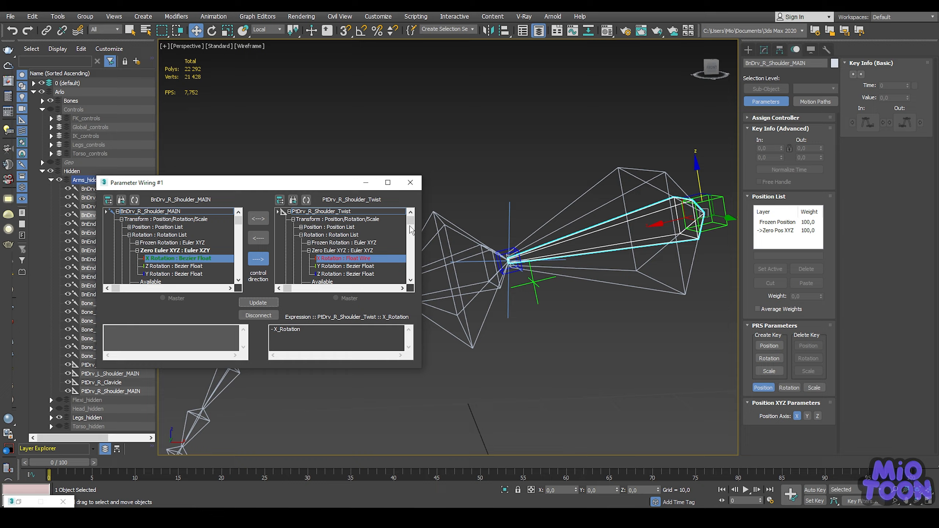
{"action": "left_click", "coordinate": [410, 182]}
Step: Test the wired right twist by rotating BnDrv_R_Shoulder_MAIN, restoring its pose with undo and Rotation To Zero
{"action": "middle_click_drag", "start_coordinate": [497, 244], "coordinate": [389, 252]}
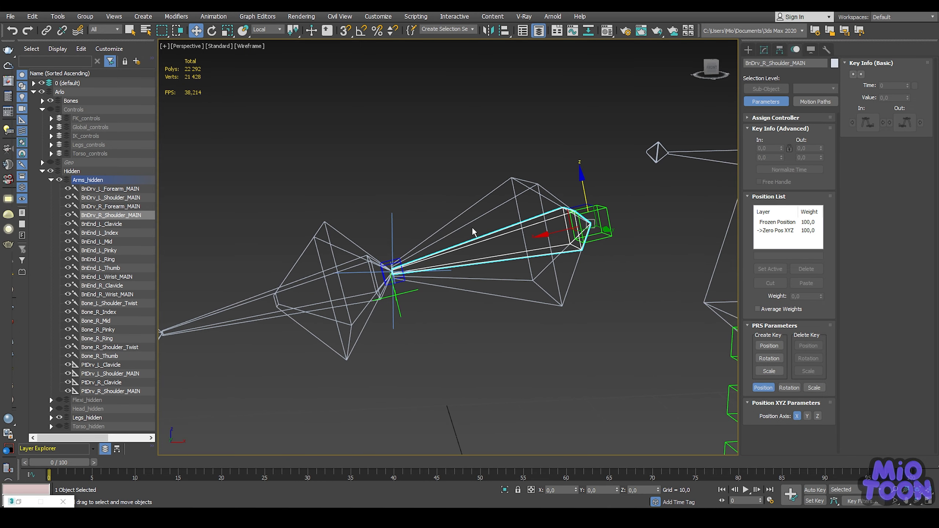
{"action": "key", "text": "e"}
{"action": "left_click_drag", "start_coordinate": [599, 203], "coordinate": [607, 311]}
{"action": "key", "text": "ctrl+z"}
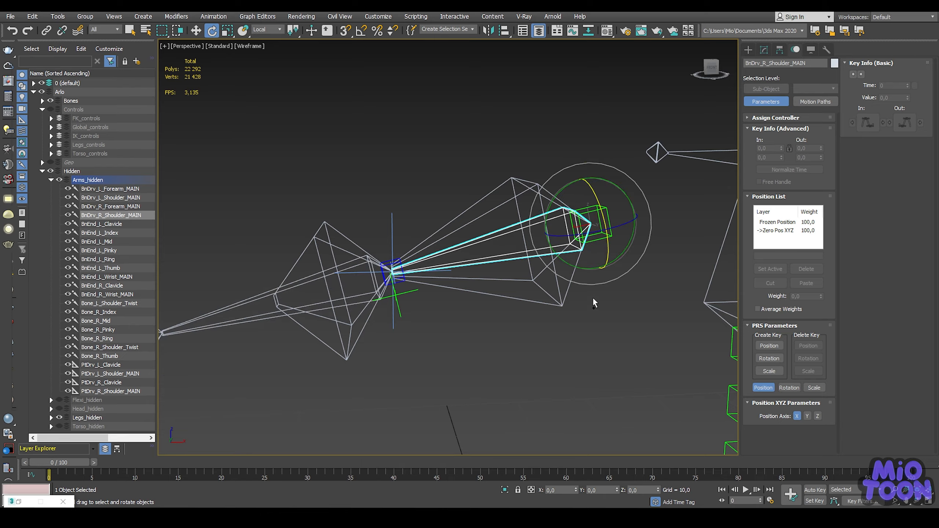
{"action": "scroll", "coordinate": [549, 238], "scroll_direction": "down", "scroll_amount": 2}
{"action": "left_click_drag", "start_coordinate": [604, 187], "coordinate": [565, 156]}
{"action": "right_click", "coordinate": [519, 187], "text": "alt"}
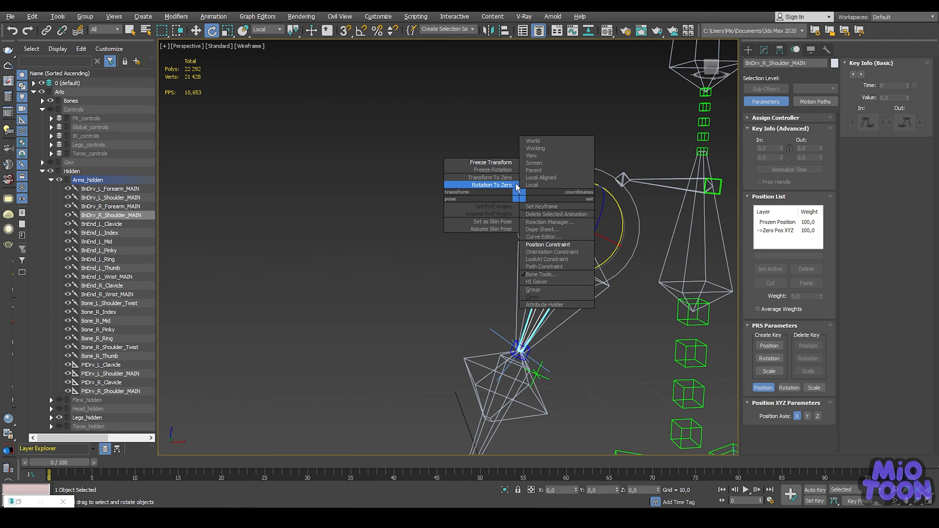
{"action": "left_click", "coordinate": [481, 185]}
Step: Clear the selection and hide the Legs_hidden layer
{"action": "middle_click_drag", "start_coordinate": [484, 214], "coordinate": [334, 215], "text": "alt"}
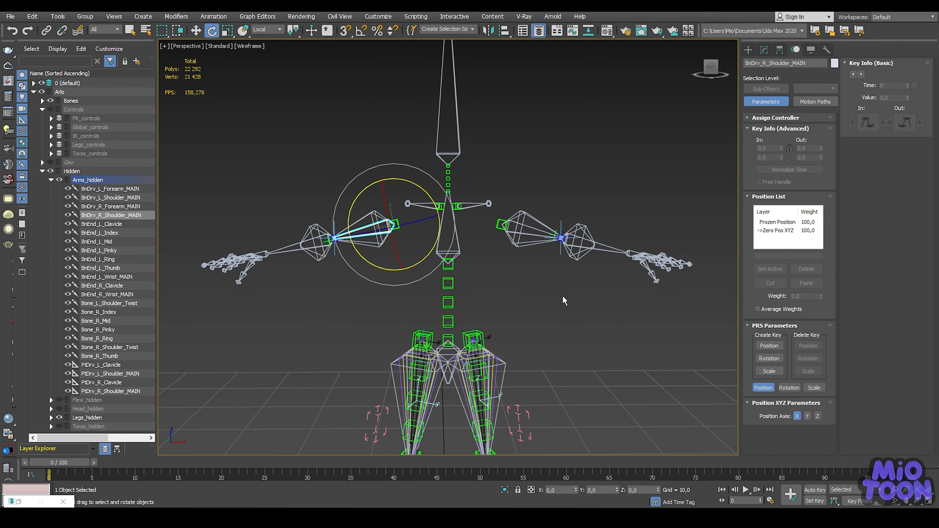
{"action": "left_click", "coordinate": [562, 294]}
{"action": "scroll", "coordinate": [562, 294], "scroll_direction": "down", "scroll_amount": 2}
{"action": "middle_click_drag", "start_coordinate": [562, 295], "coordinate": [501, 235]}
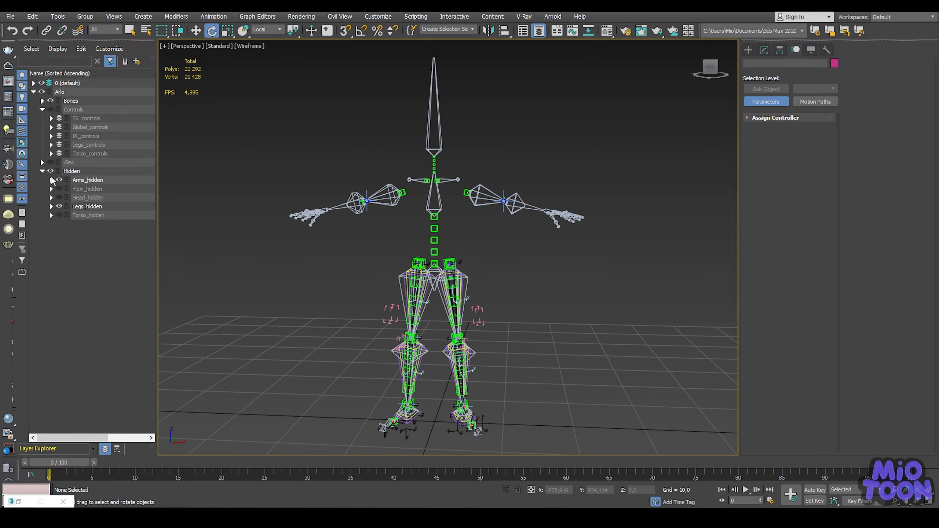
{"action": "left_click", "coordinate": [41, 172]}
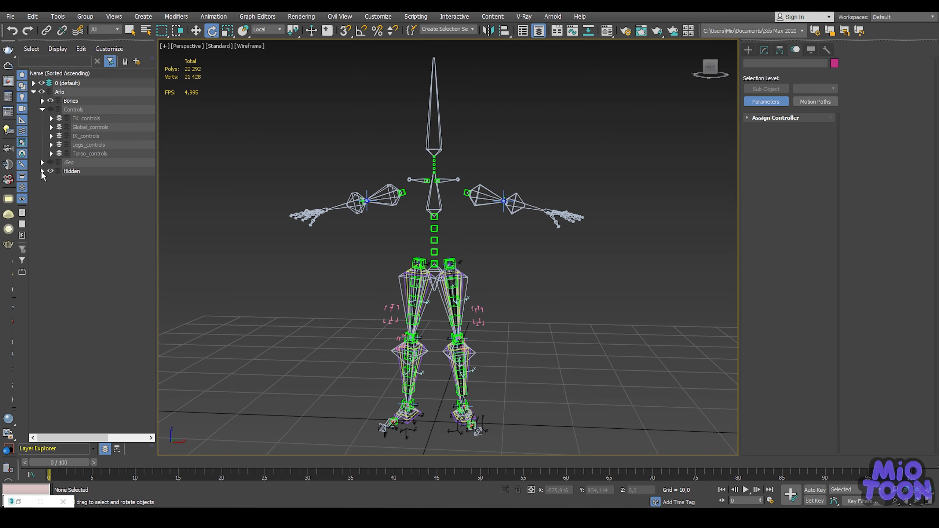
{"action": "left_click", "coordinate": [42, 172]}
{"action": "left_click", "coordinate": [59, 207]}
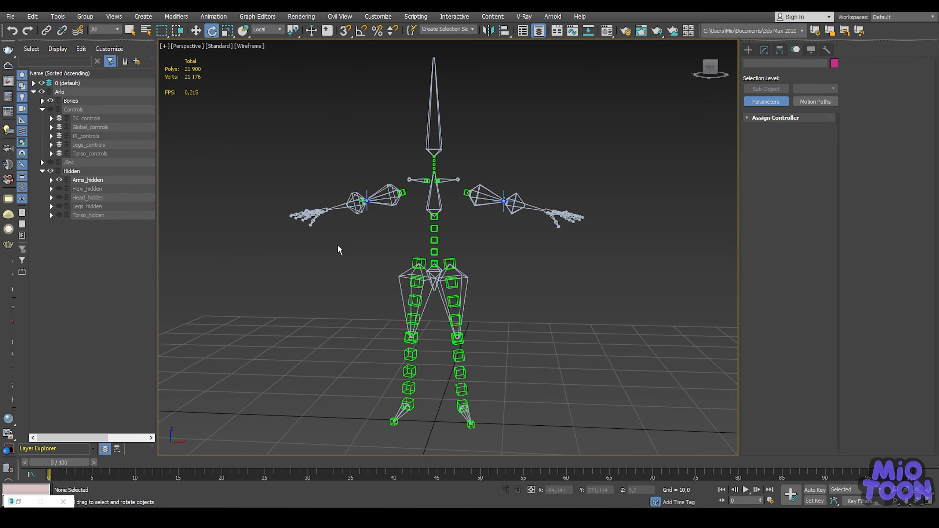